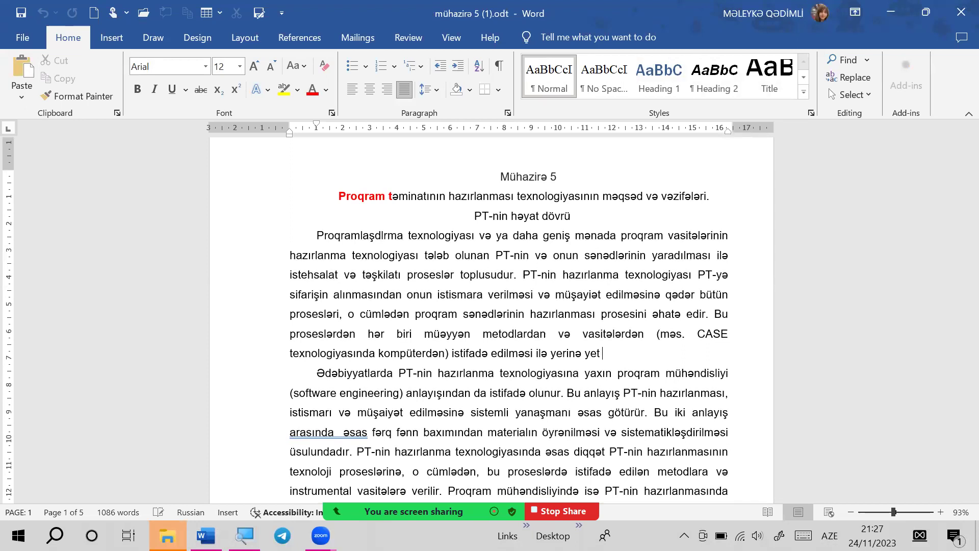
- Try to save mühazirə 5 (1).odt, dismissing the format compatibility warning and cancelling Save As
{"action": "left_click", "coordinate": [23, 37]}
{"action": "left_click", "coordinate": [51, 254]}
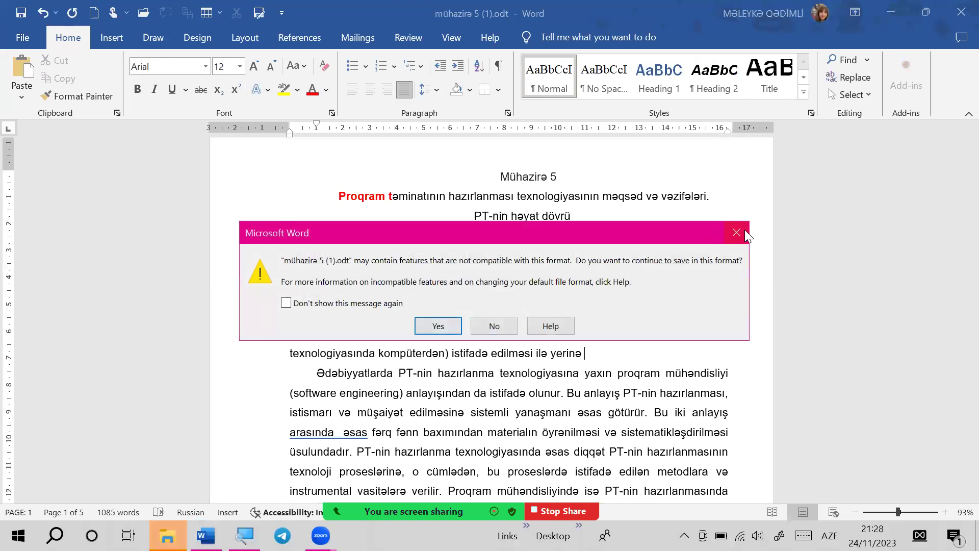
{"action": "left_click", "coordinate": [736, 232]}
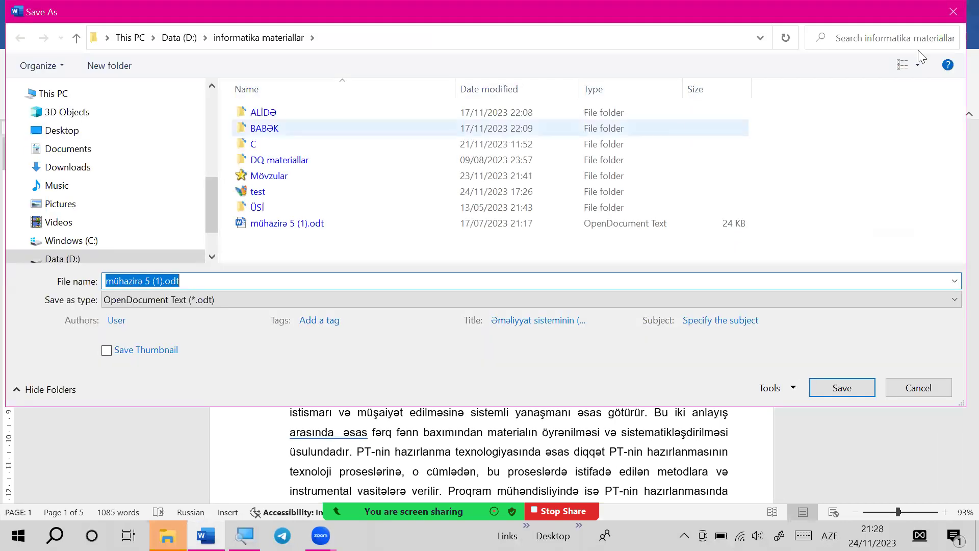
{"action": "left_click", "coordinate": [951, 13]}
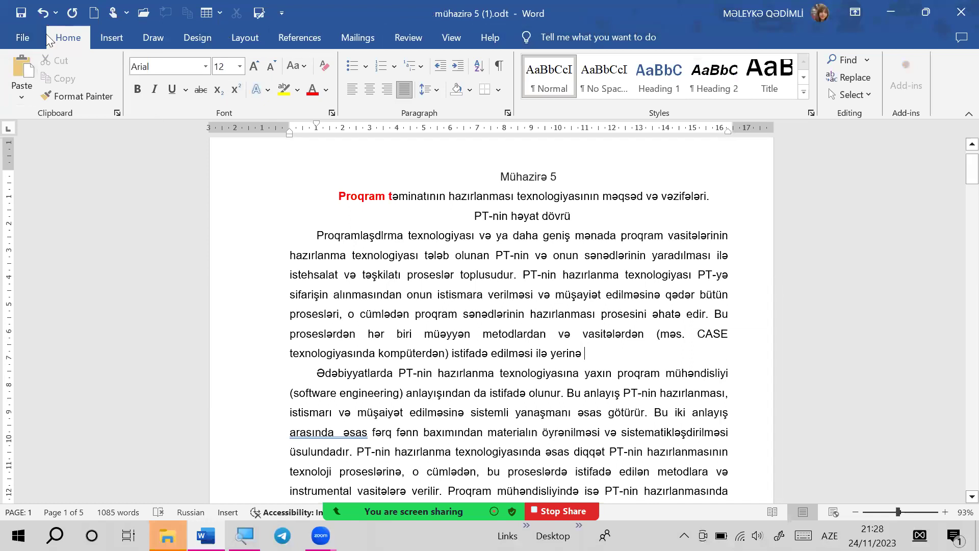
- Open the recent document "Mətn tipli informasiyanın Kodlaşdırılması.docx" from the Documents folder
{"action": "left_click", "coordinate": [23, 38]}
{"action": "scroll", "coordinate": [296, 424], "scroll_direction": "down", "scroll_amount": 1}
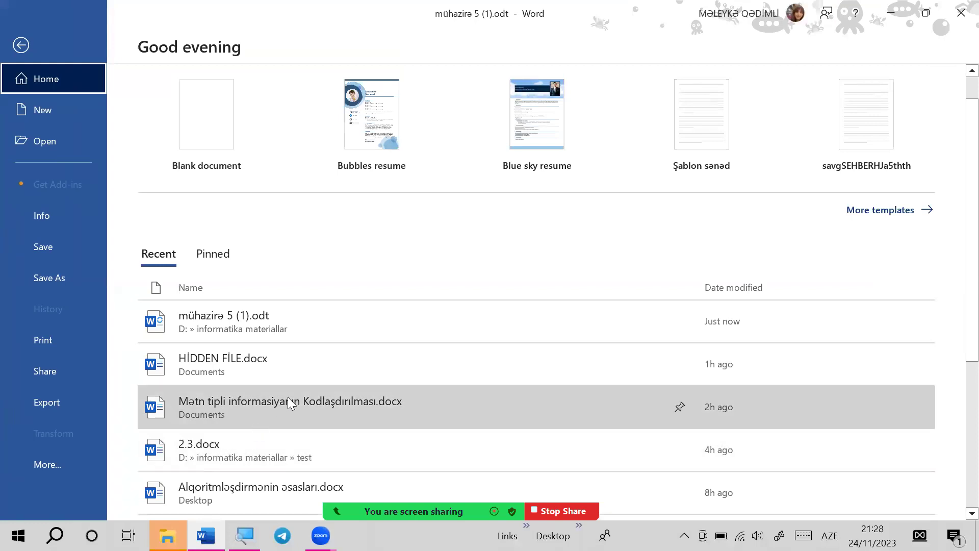
{"action": "scroll", "coordinate": [300, 406], "scroll_direction": "down", "scroll_amount": 3}
{"action": "key", "text": "Return"}
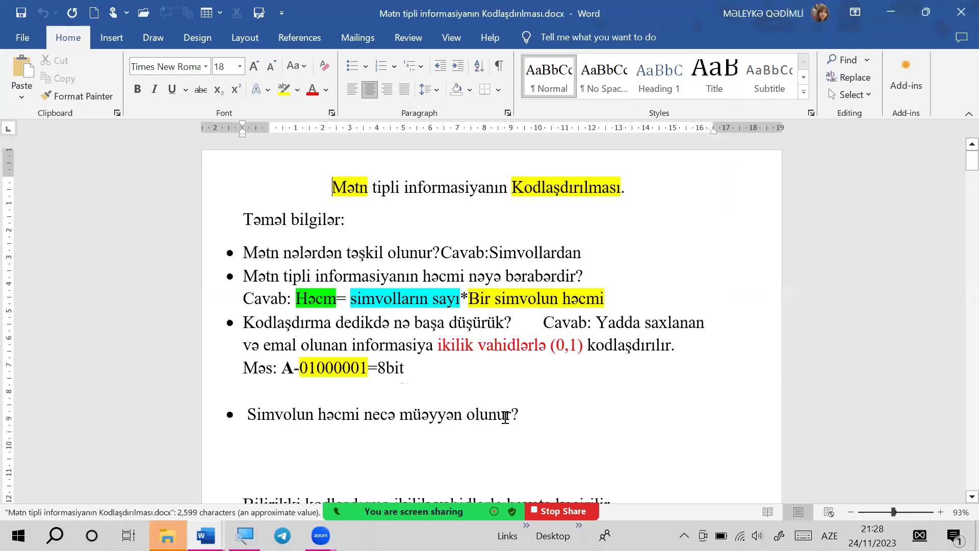
- Delete the letters "müəyyə" from "müəyyən" in the question "Simvolun həcmi necə müəyyən olunur?" and save the document
{"action": "left_click", "coordinate": [460, 417]}
{"action": "key", "text": "BackSpace"}
{"action": "key", "text": "BackSpace"}
{"action": "key", "text": "BackSpace"}
{"action": "key", "text": "BackSpace"}
{"action": "key", "text": "BackSpace"}
{"action": "key", "text": "BackSpace"}
{"action": "key", "text": "BackSpace"}
{"action": "left_click", "coordinate": [22, 37]}
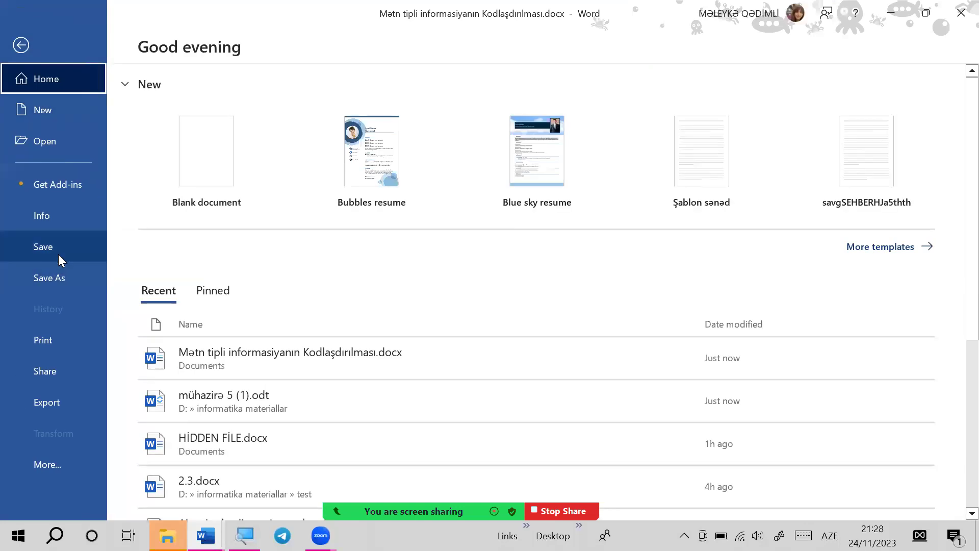
{"action": "left_click", "coordinate": [58, 254]}
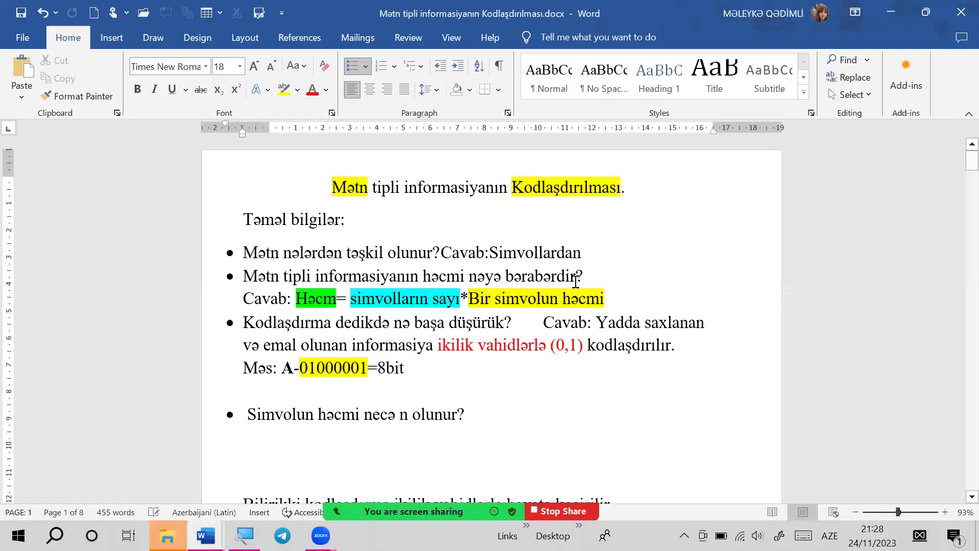
- Bring up the Save As dialog for this PC and look through the save locations and the file name field
{"action": "scroll", "coordinate": [522, 343], "scroll_direction": "down", "scroll_amount": 2}
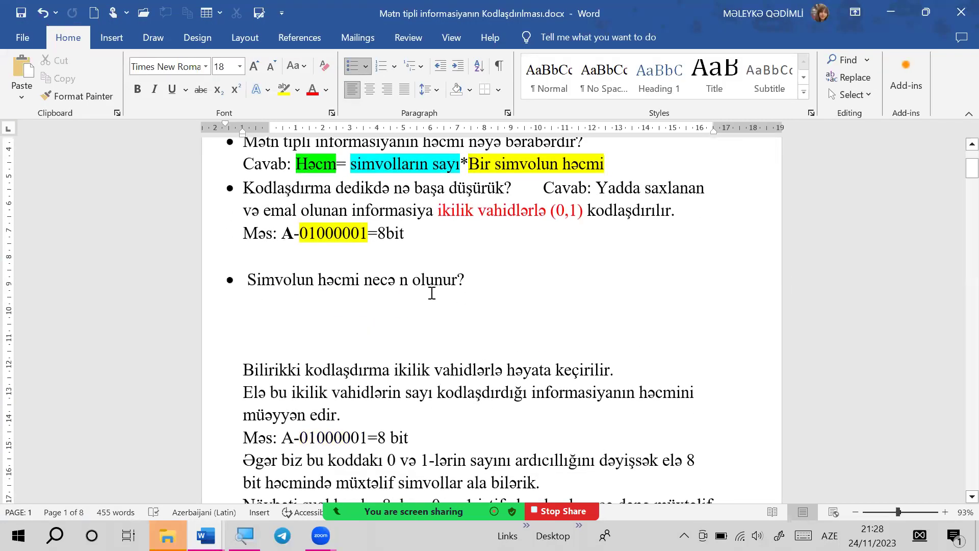
{"action": "left_click", "coordinate": [8, 41]}
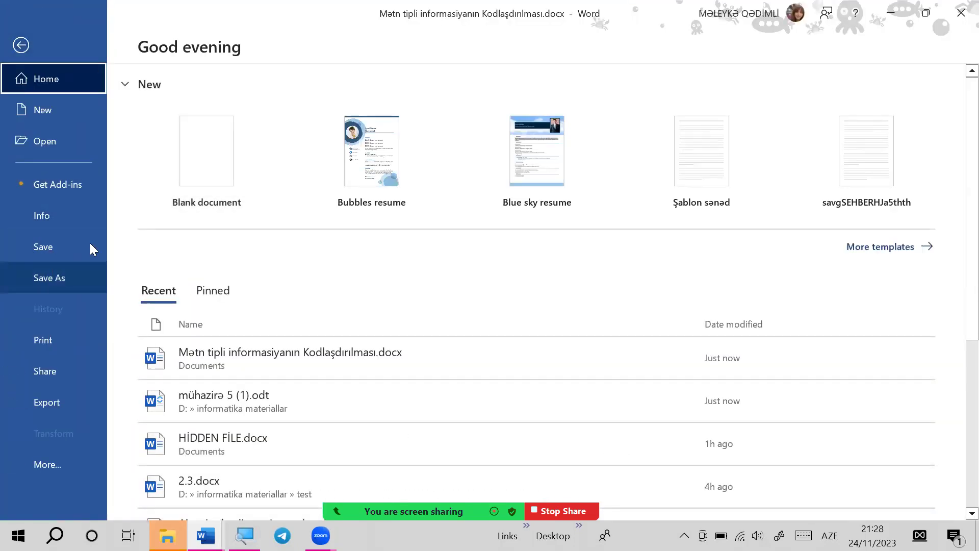
{"action": "left_click", "coordinate": [71, 278]}
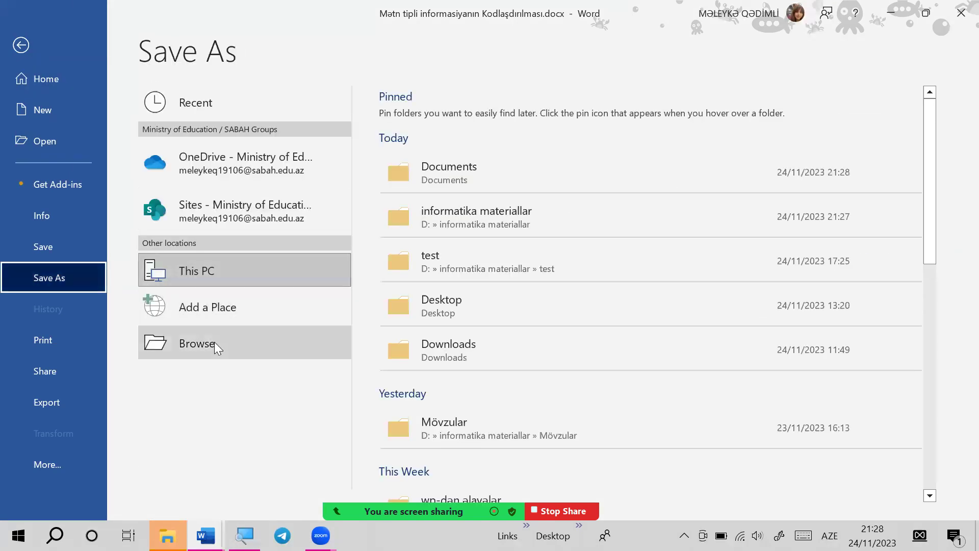
{"action": "left_click", "coordinate": [261, 355]}
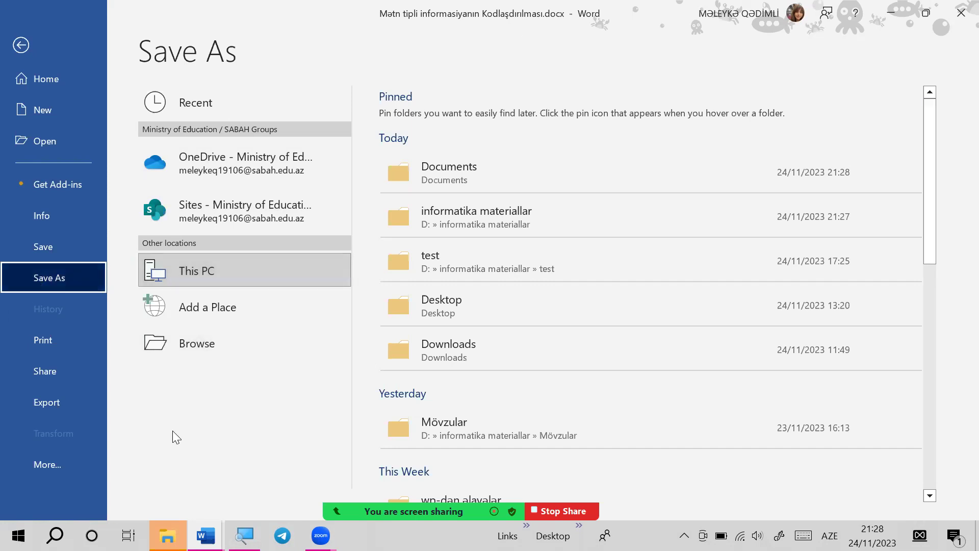
{"action": "left_click", "coordinate": [266, 344]}
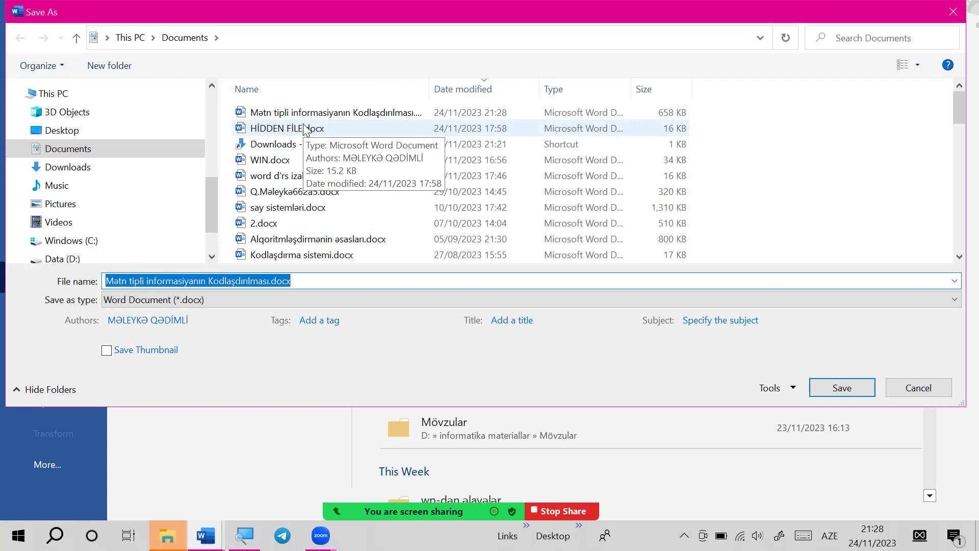
{"action": "scroll", "coordinate": [100, 148], "scroll_direction": "up", "scroll_amount": 1}
{"action": "scroll", "coordinate": [107, 146], "scroll_direction": "down", "scroll_amount": 1}
{"action": "scroll", "coordinate": [107, 146], "scroll_direction": "down", "scroll_amount": 2}
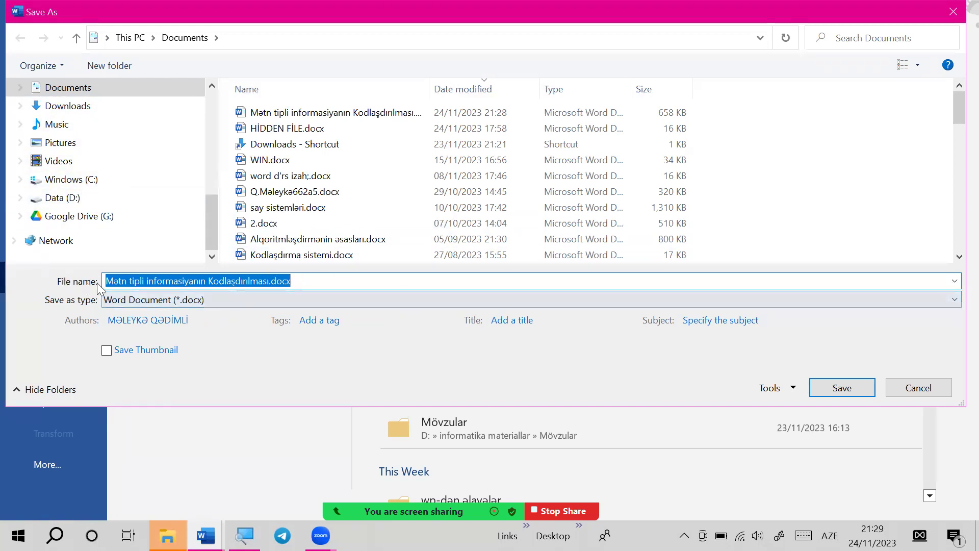
{"action": "left_click", "coordinate": [227, 281]}
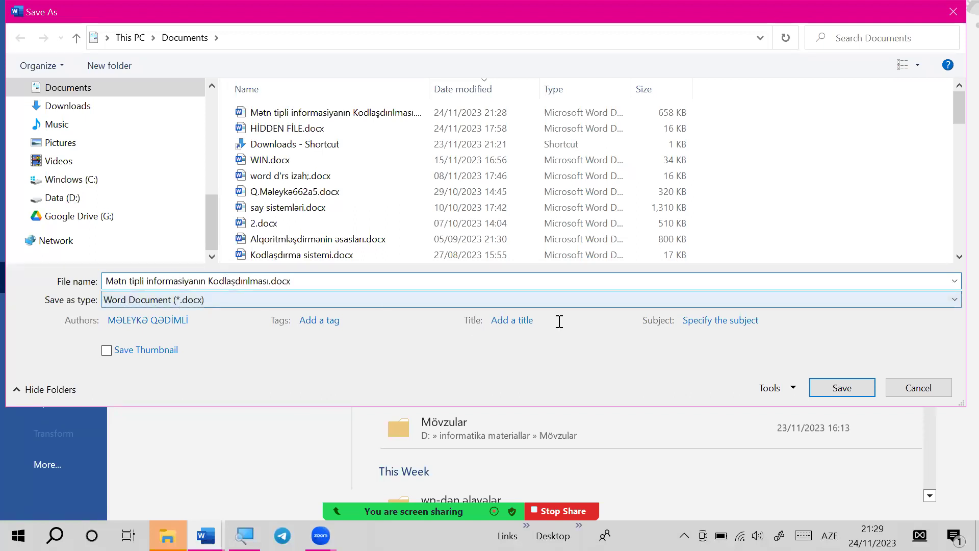
- Examine the available Save as type formats, such as Word 97-2003, template, PDF and web page, keeping the current format
{"action": "left_click", "coordinate": [669, 303]}
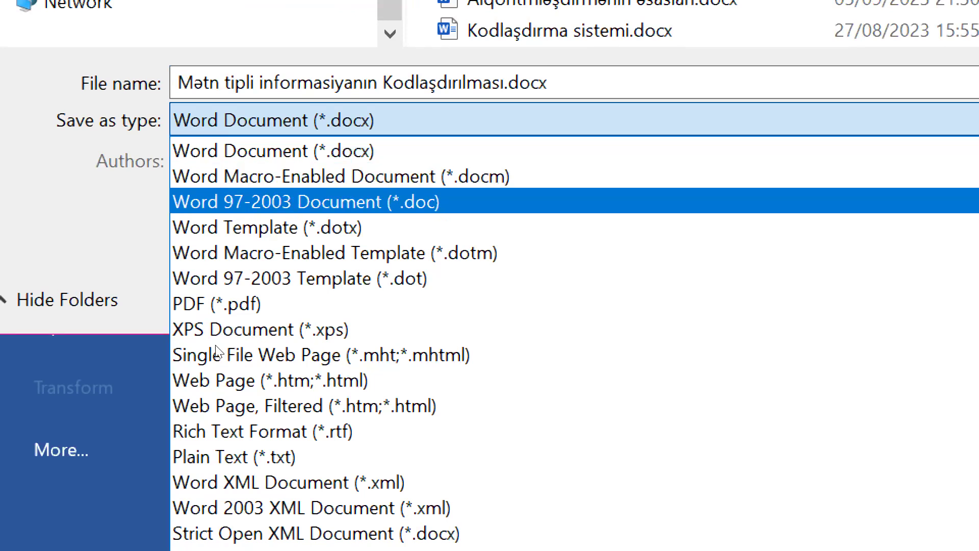
{"action": "key", "text": "Down"}
{"action": "key", "text": "Down"}
{"action": "key", "text": "Down"}
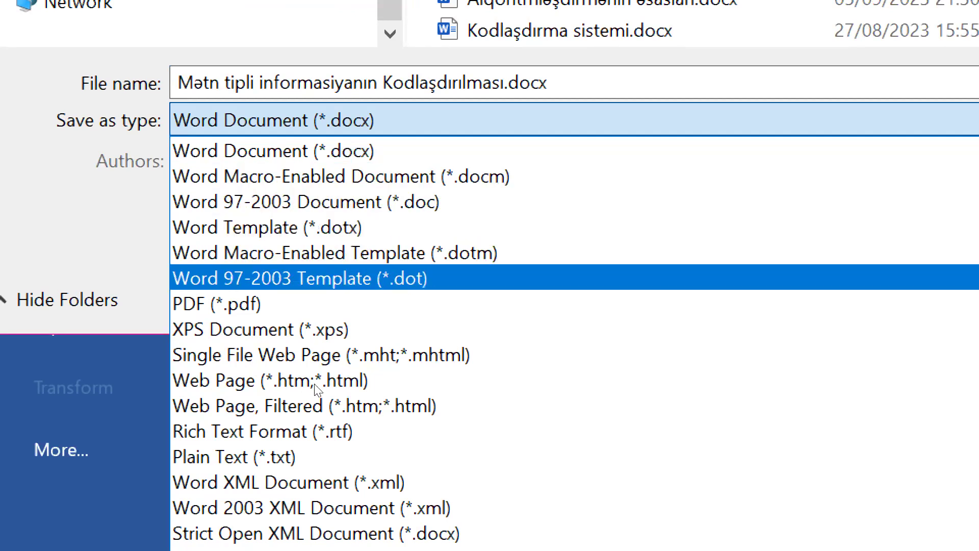
{"action": "key", "text": "Down"}
{"action": "key", "text": "Down"}
{"action": "key", "text": "Down"}
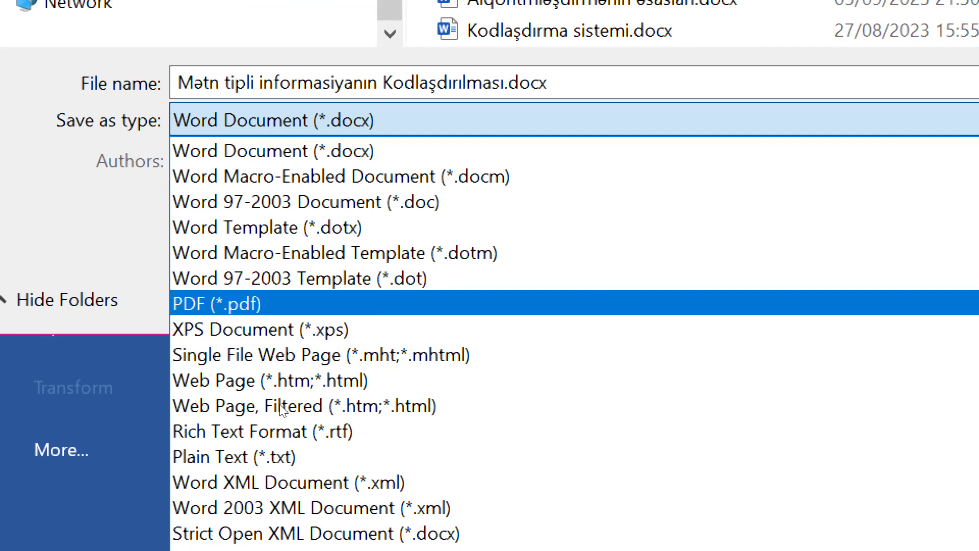
{"action": "key", "text": "Up"}
{"action": "key", "text": "Up"}
{"action": "key", "text": "Up"}
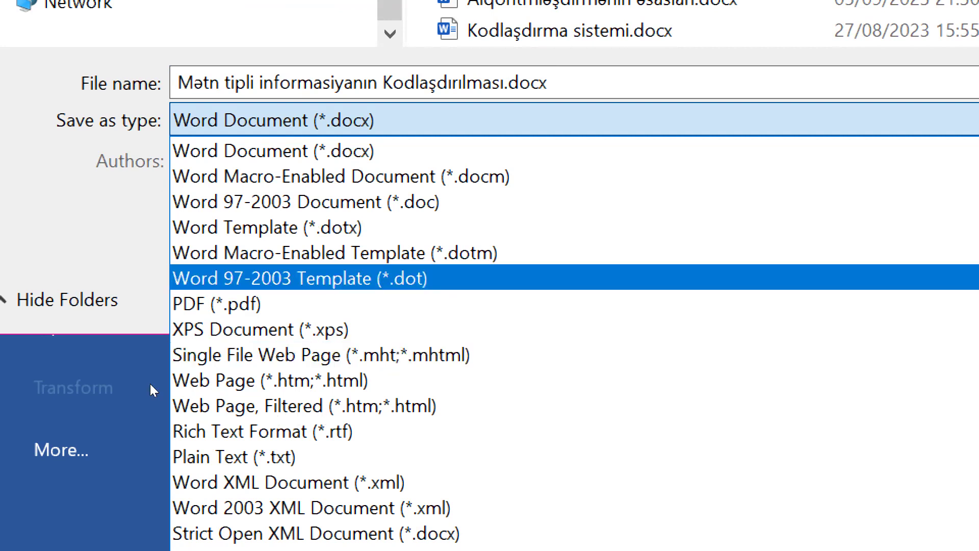
{"action": "key", "text": "Down"}
{"action": "key", "text": "Down"}
{"action": "key", "text": "Down"}
{"action": "key", "text": "Down"}
{"action": "key", "text": "Down"}
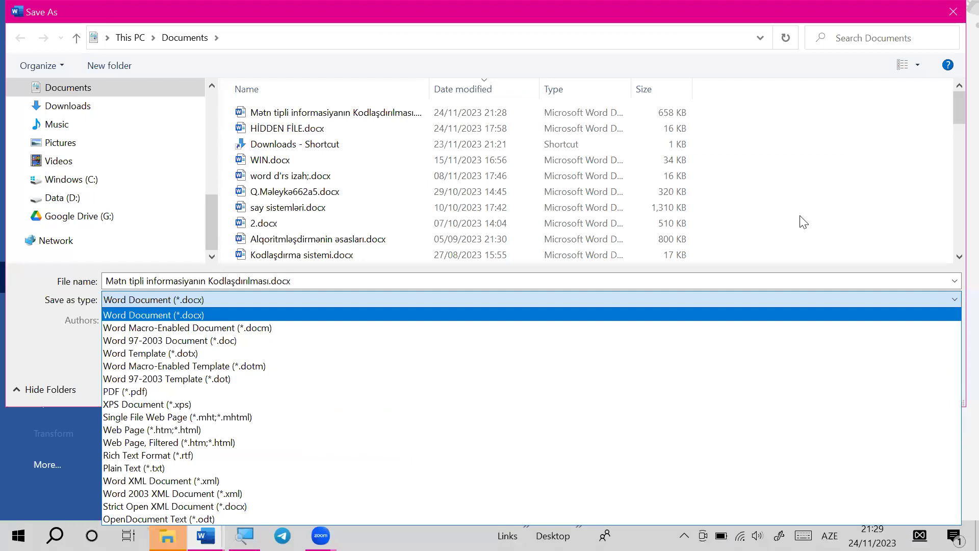
{"action": "left_click", "coordinate": [803, 222]}
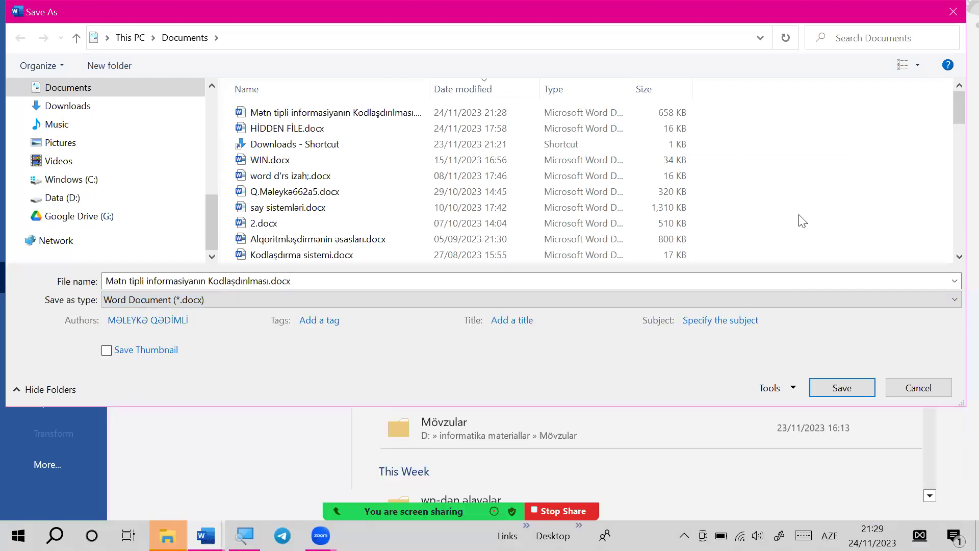
- View the General Options for passwords to open and modify the document, leave them blank, and cancel Save As
{"action": "left_click", "coordinate": [772, 389]}
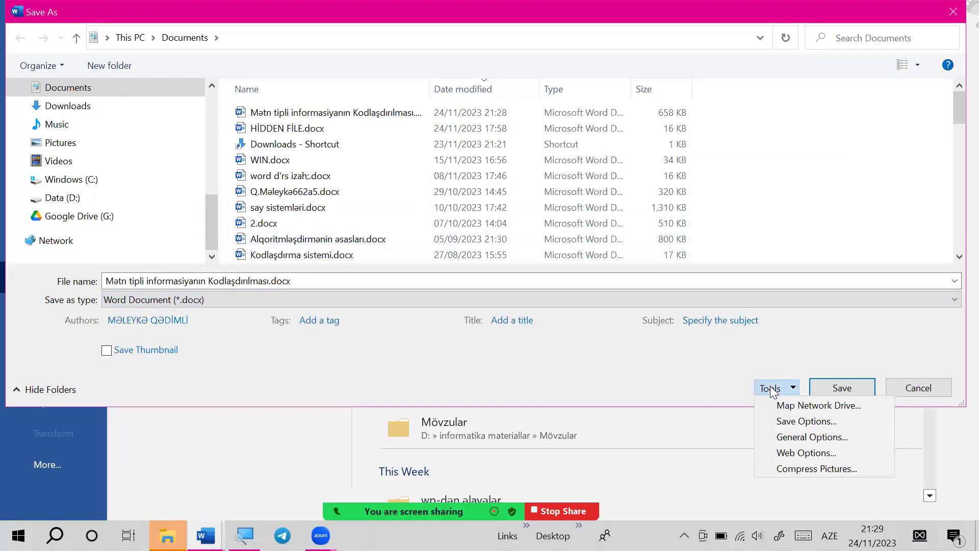
{"action": "left_click", "coordinate": [803, 434]}
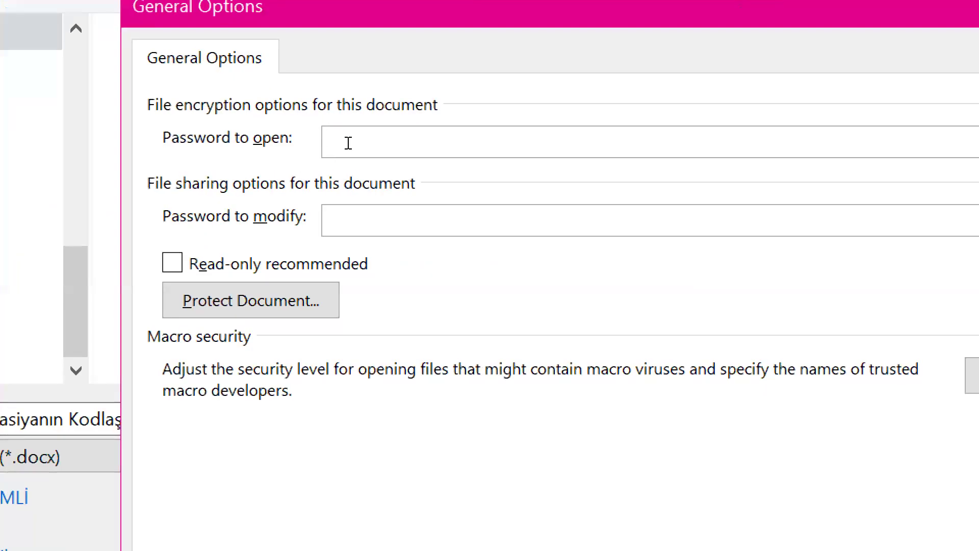
{"action": "left_click", "coordinate": [348, 143]}
{"action": "key", "text": "Tab"}
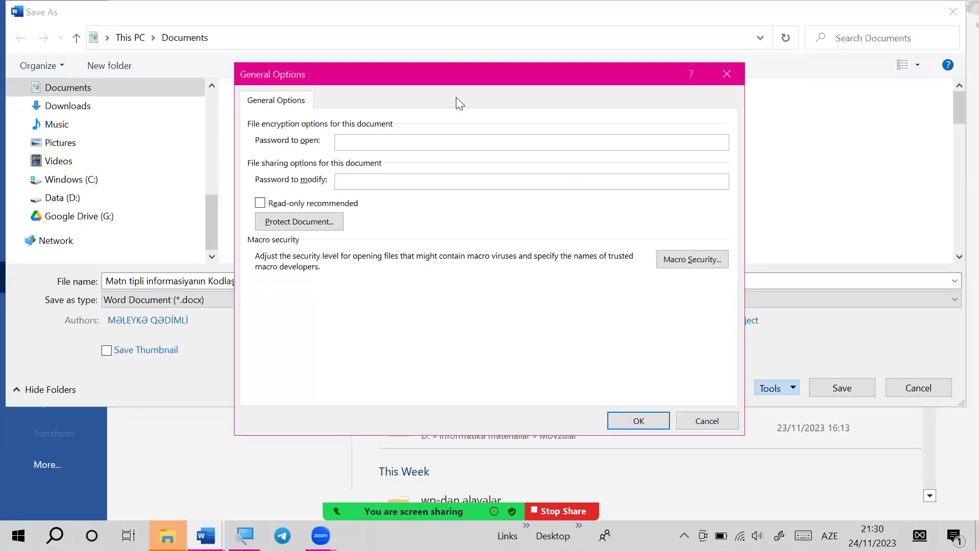
{"action": "left_click", "coordinate": [728, 74]}
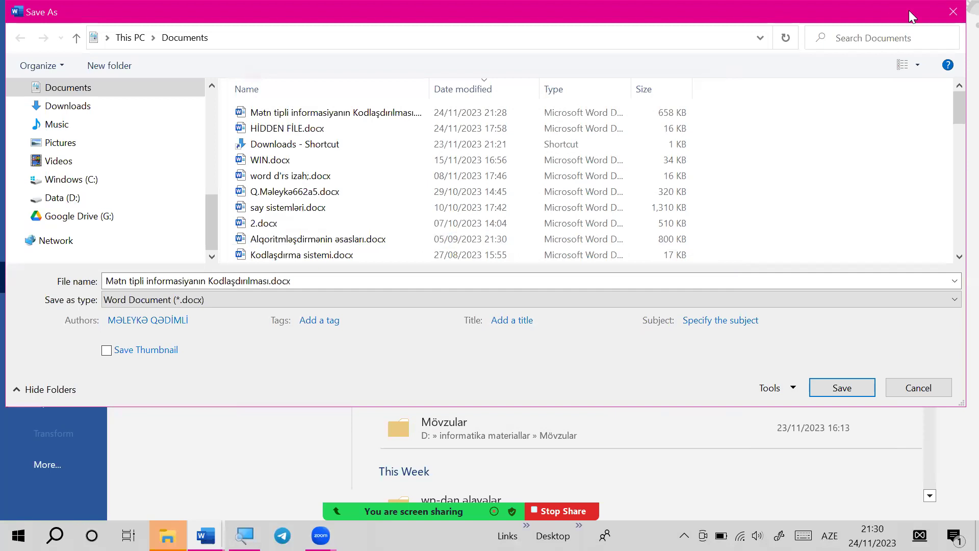
{"action": "left_click", "coordinate": [950, 14]}
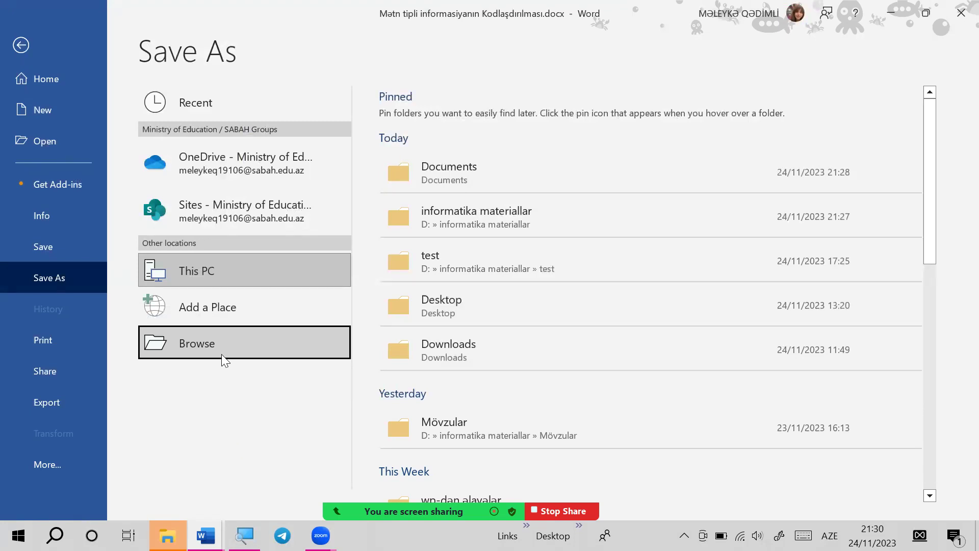
- Show the document's Info page with its protection, inspection and management options and properties
{"action": "left_click", "coordinate": [73, 211]}
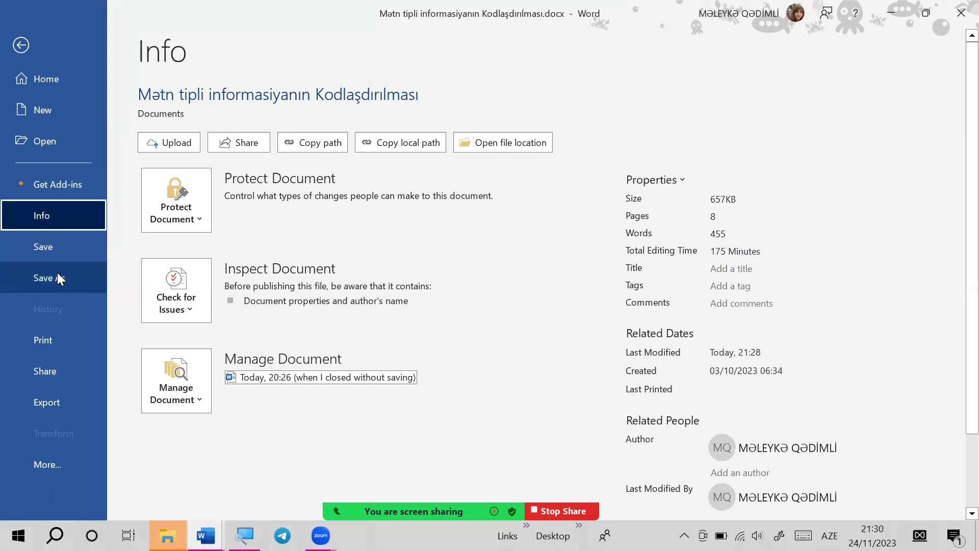
{"action": "left_click", "coordinate": [205, 535]}
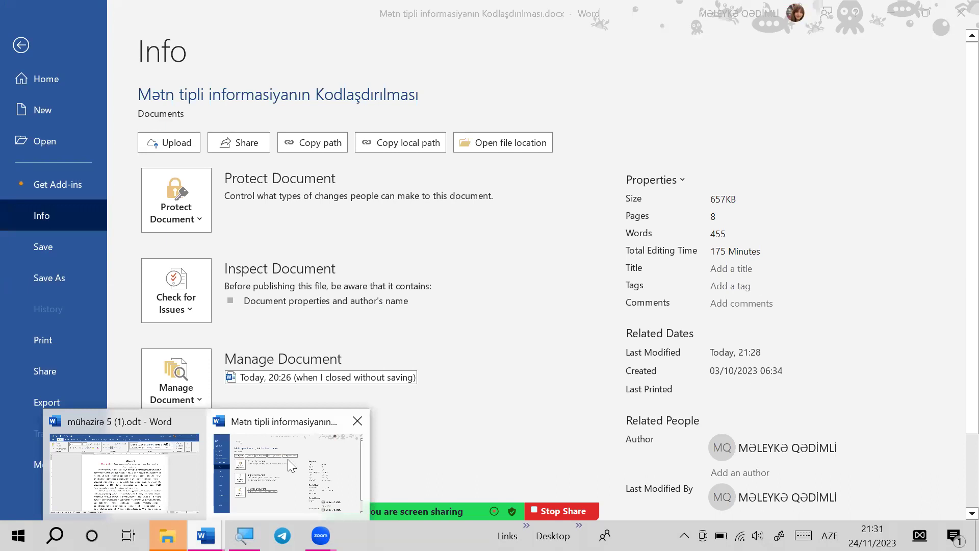
{"action": "key", "text": "Escape"}
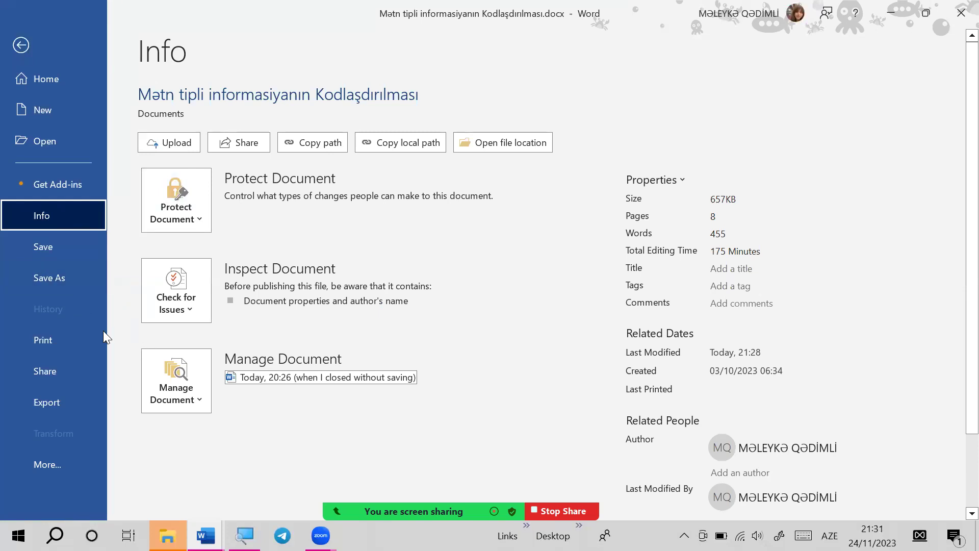
- Show the print settings and the print preview of the document
{"action": "left_click", "coordinate": [78, 328]}
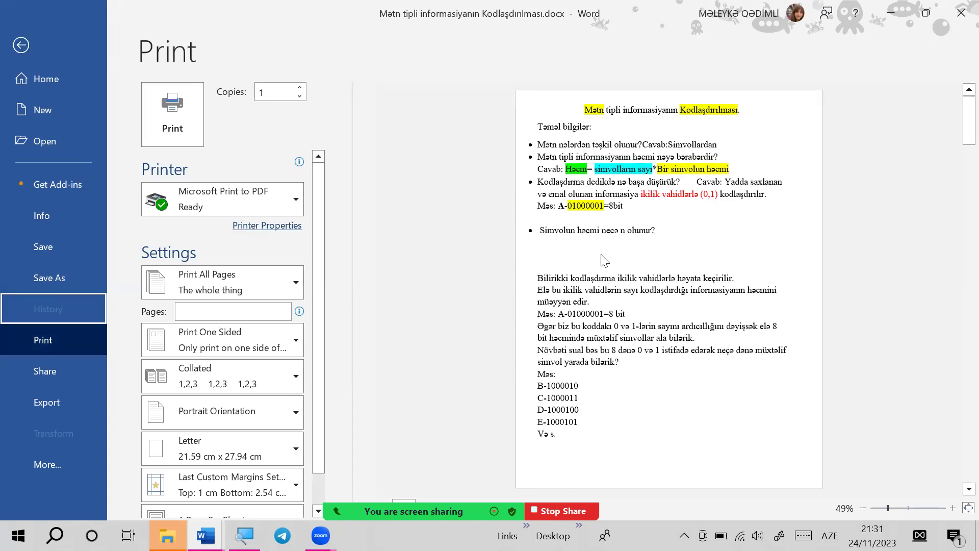
{"action": "scroll", "coordinate": [592, 275], "scroll_direction": "down", "scroll_amount": 1}
{"action": "scroll", "coordinate": [581, 290], "scroll_direction": "up", "scroll_amount": 1}
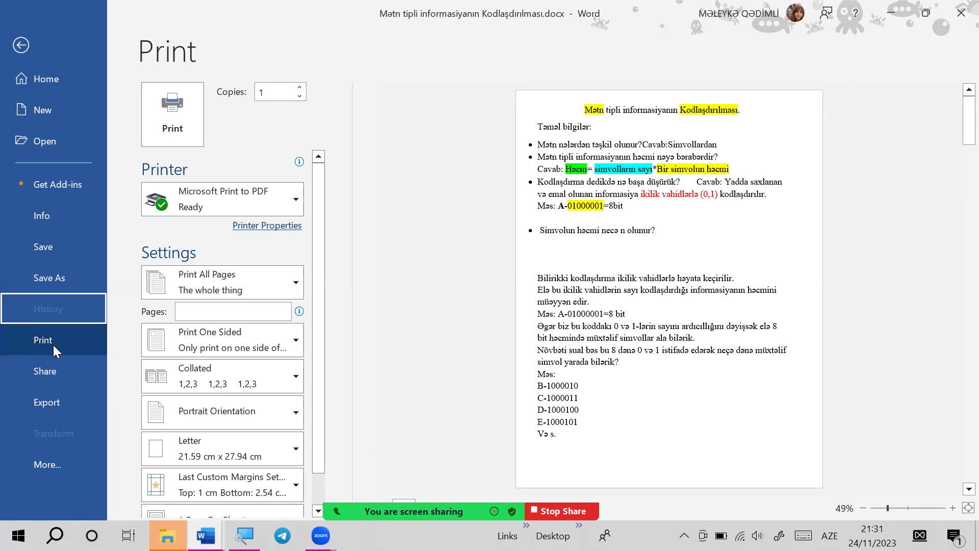
- Look through the document's sharing options, including Present Online and Post to Blog
{"action": "left_click", "coordinate": [36, 372]}
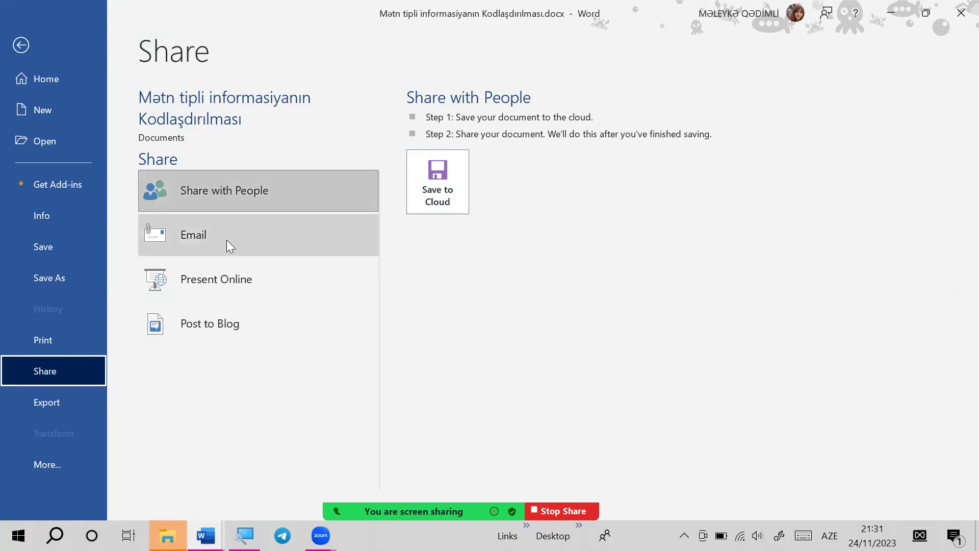
{"action": "left_click", "coordinate": [244, 279]}
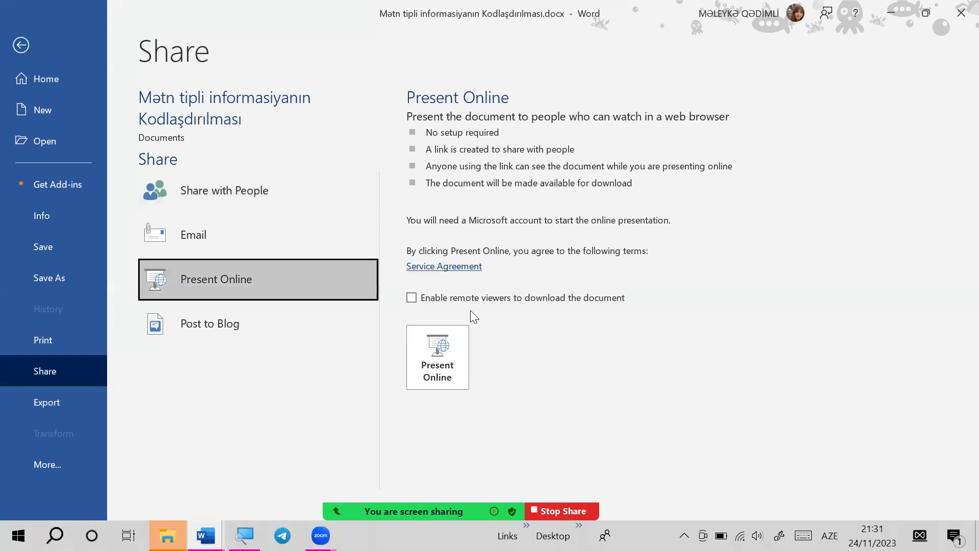
{"action": "left_click", "coordinate": [264, 323]}
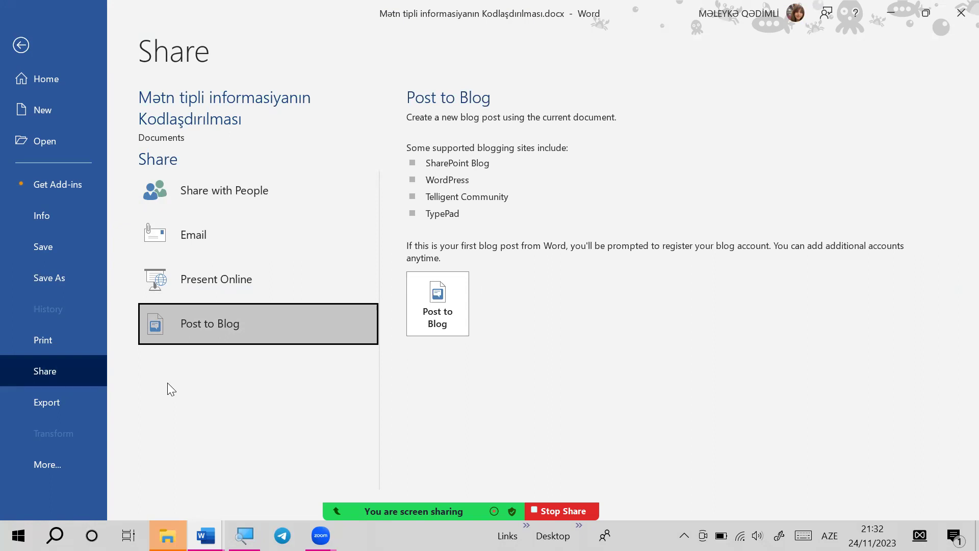
- Show the Export options for changing the document's file type
{"action": "left_click", "coordinate": [70, 397]}
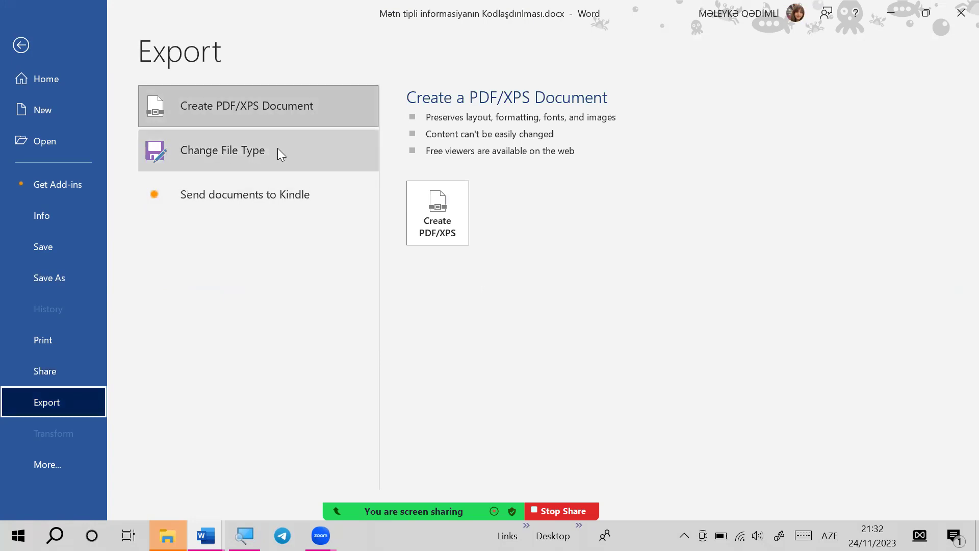
{"action": "left_click", "coordinate": [311, 165]}
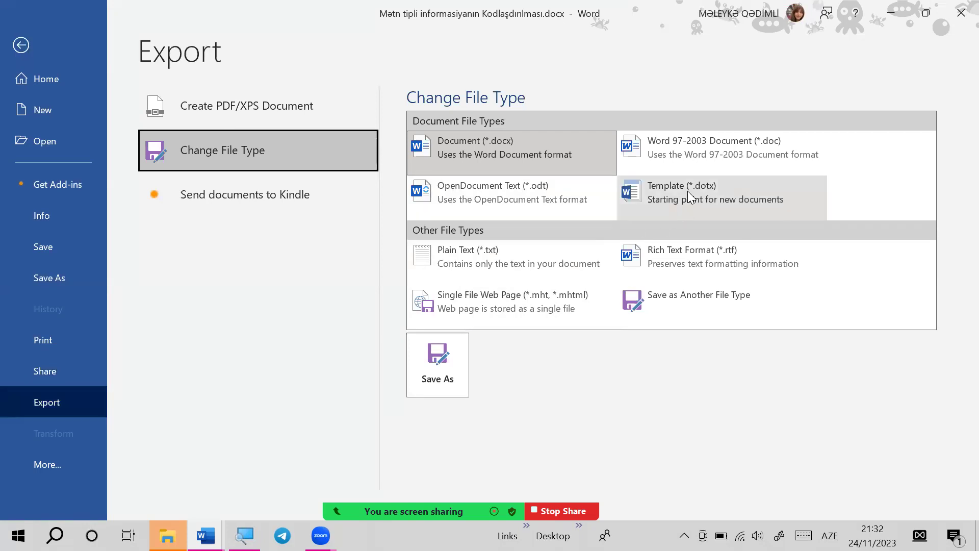
- Look through the file types available for saving the document as another type, and close the dialog without saving
{"action": "left_click", "coordinate": [446, 357]}
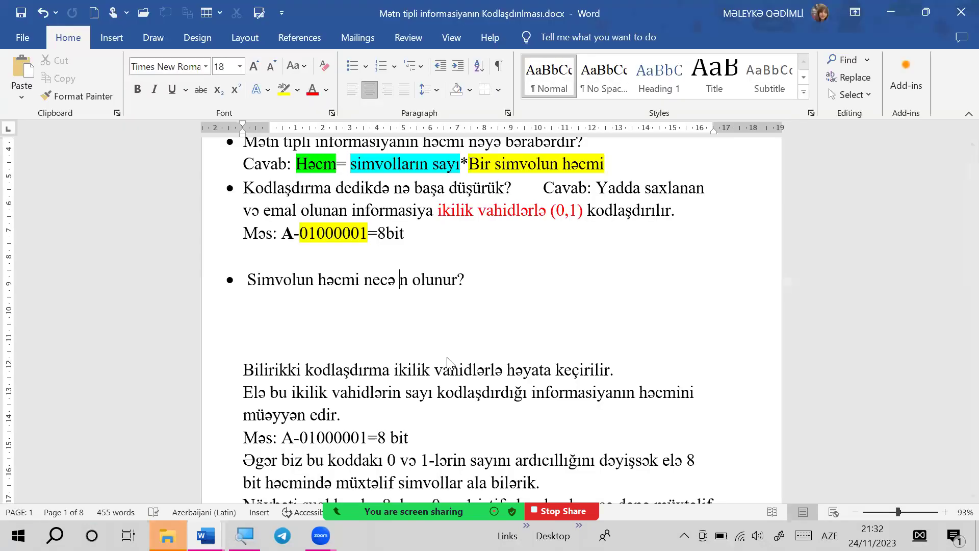
{"action": "left_click", "coordinate": [473, 300]}
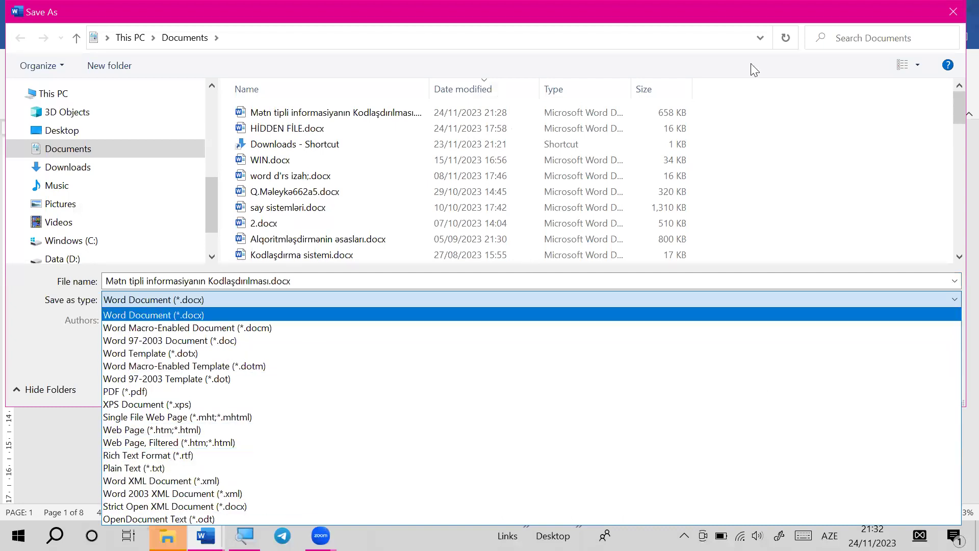
{"action": "left_click", "coordinate": [958, 7]}
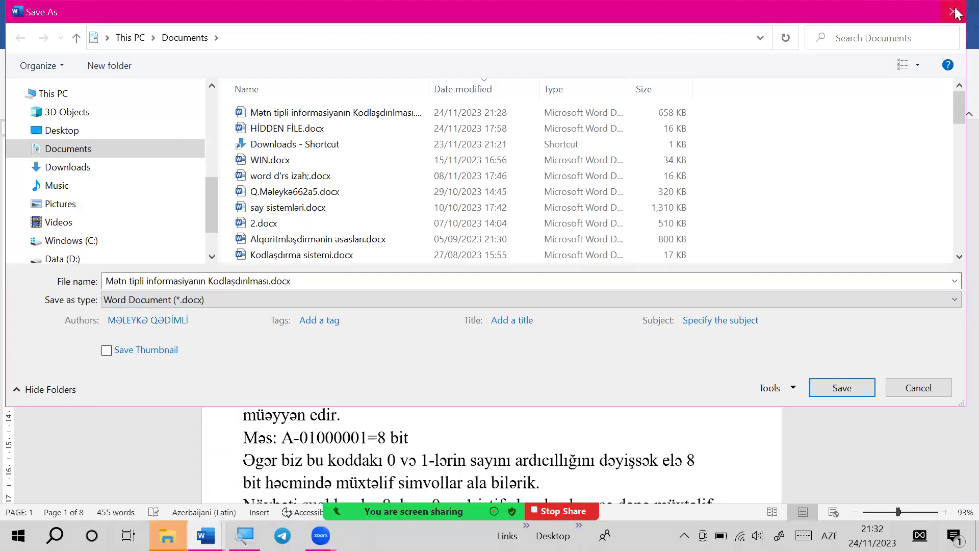
{"action": "left_click", "coordinate": [953, 11]}
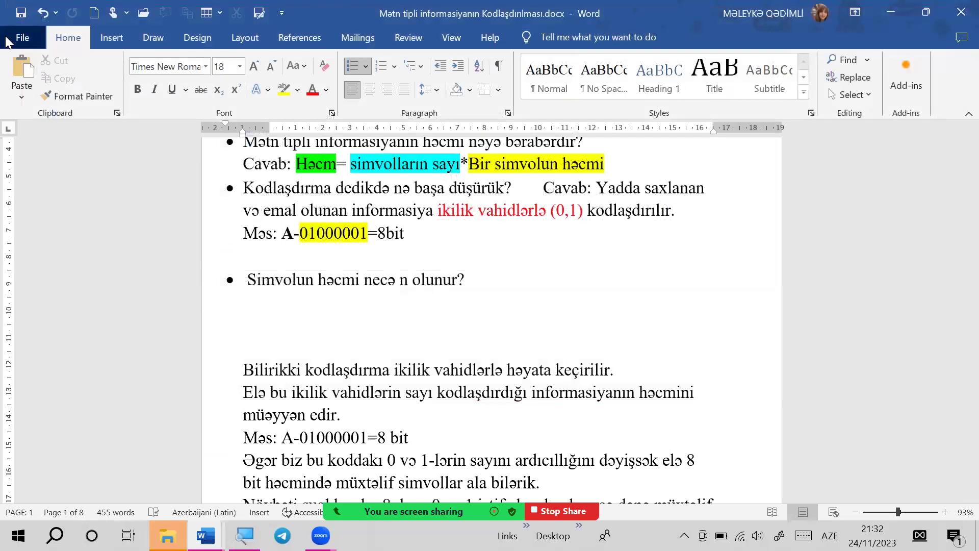
- Close the document "Mətn tipli informasiyanın Kodlaşdırılması.docx" with the Close command
{"action": "left_click", "coordinate": [23, 37]}
{"action": "left_click", "coordinate": [17, 458]}
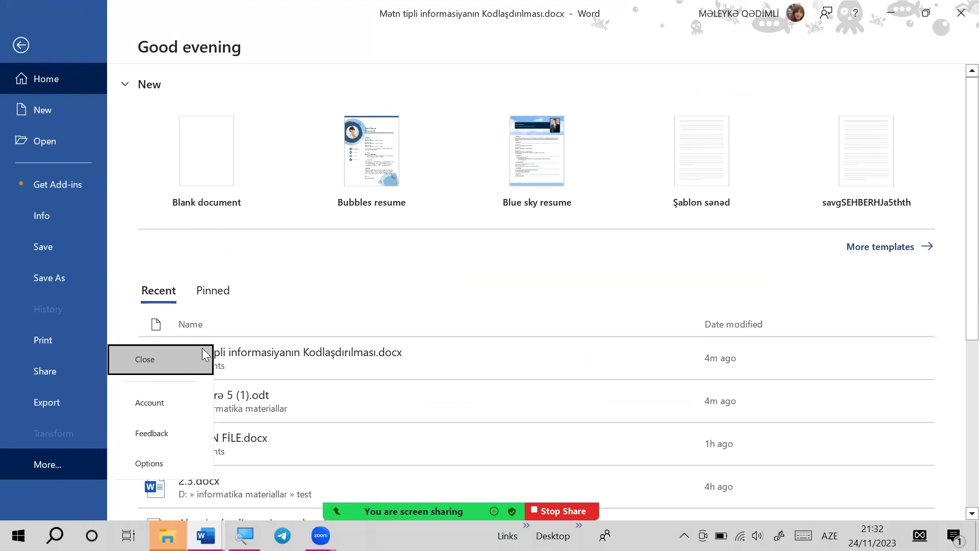
{"action": "left_click", "coordinate": [20, 45]}
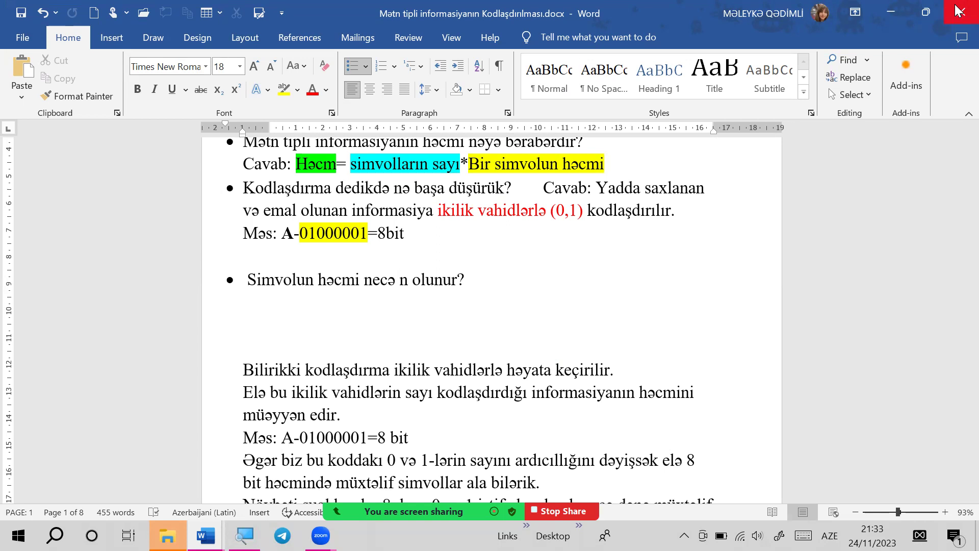
{"action": "left_click", "coordinate": [4, 41]}
{"action": "left_click", "coordinate": [28, 458]}
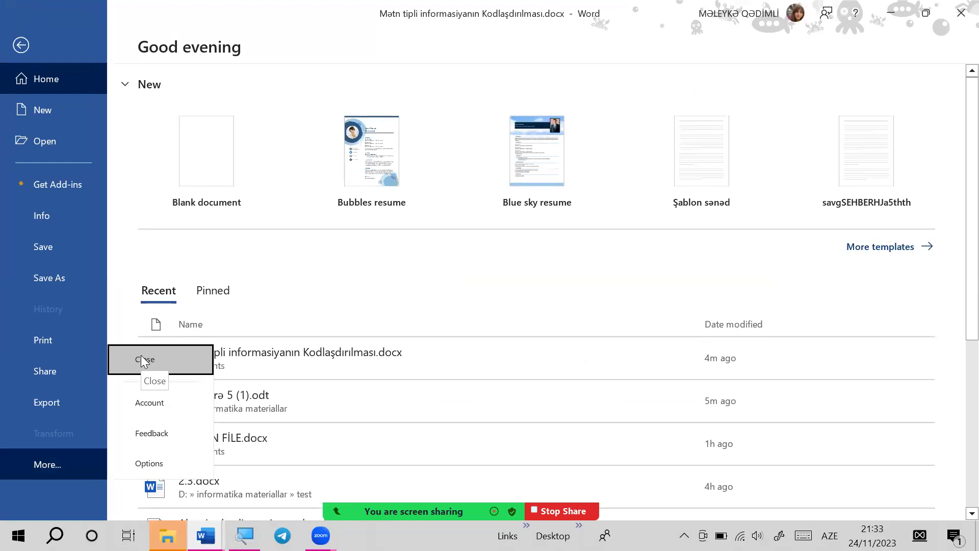
{"action": "left_click", "coordinate": [141, 361]}
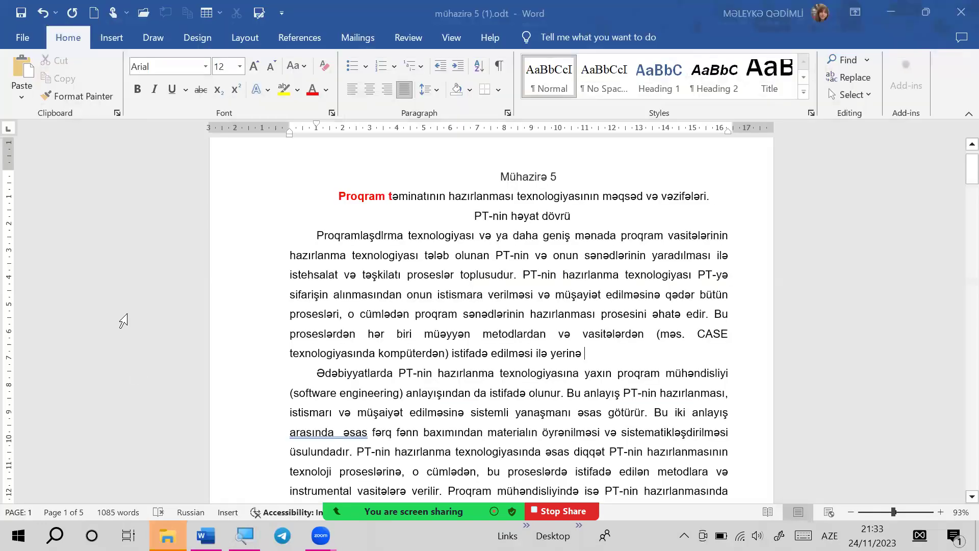
- Close the document "mühazirə 5 (1).odt" without saving its changes
{"action": "left_click", "coordinate": [13, 44]}
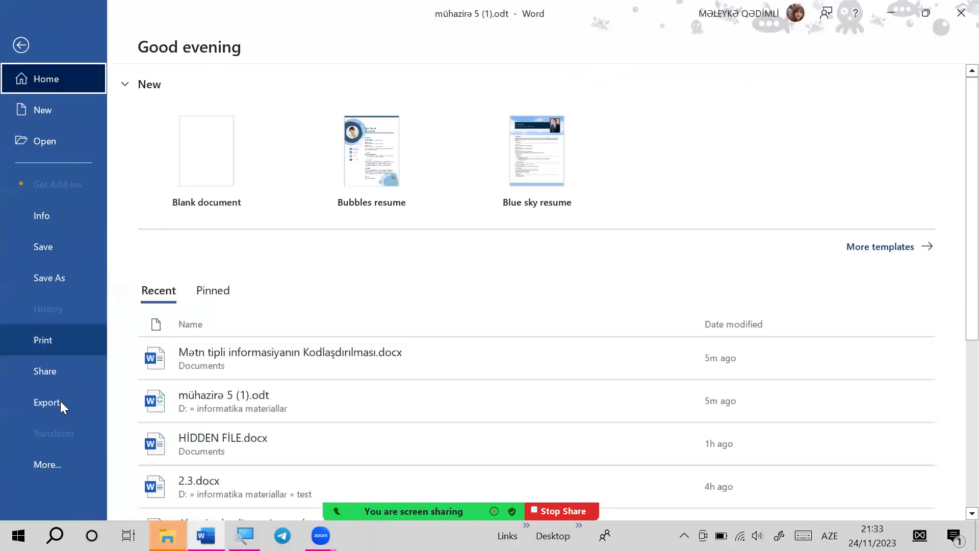
{"action": "left_click", "coordinate": [55, 459]}
{"action": "left_click", "coordinate": [148, 361]}
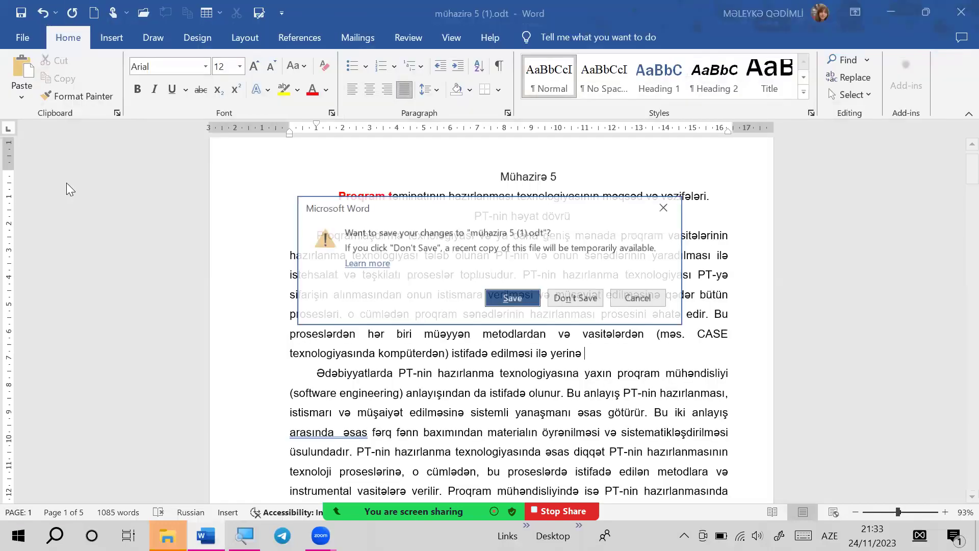
{"action": "left_click", "coordinate": [586, 301]}
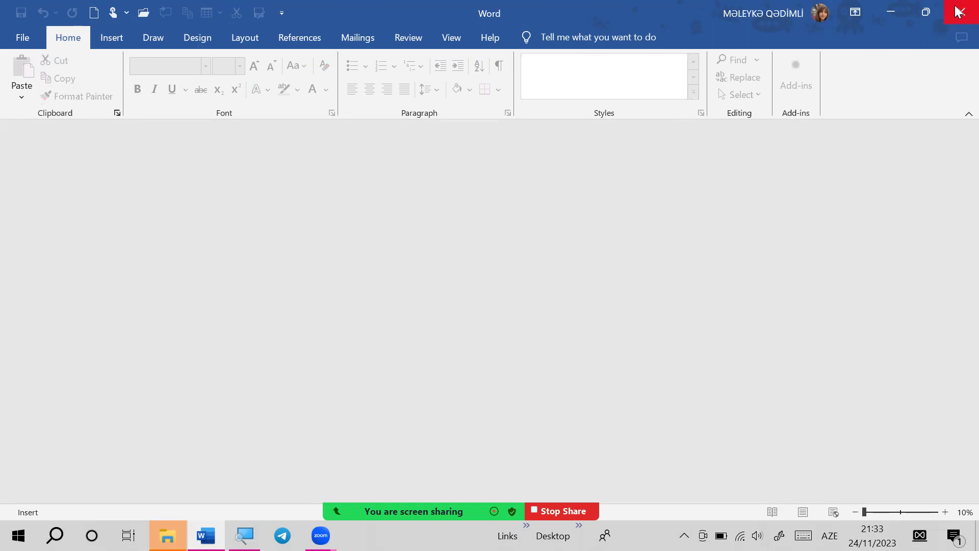
- Reopen "Mətn tipli informasiyanın Kodlaşdırılması.docx" from the recent documents
{"action": "left_click", "coordinate": [22, 40]}
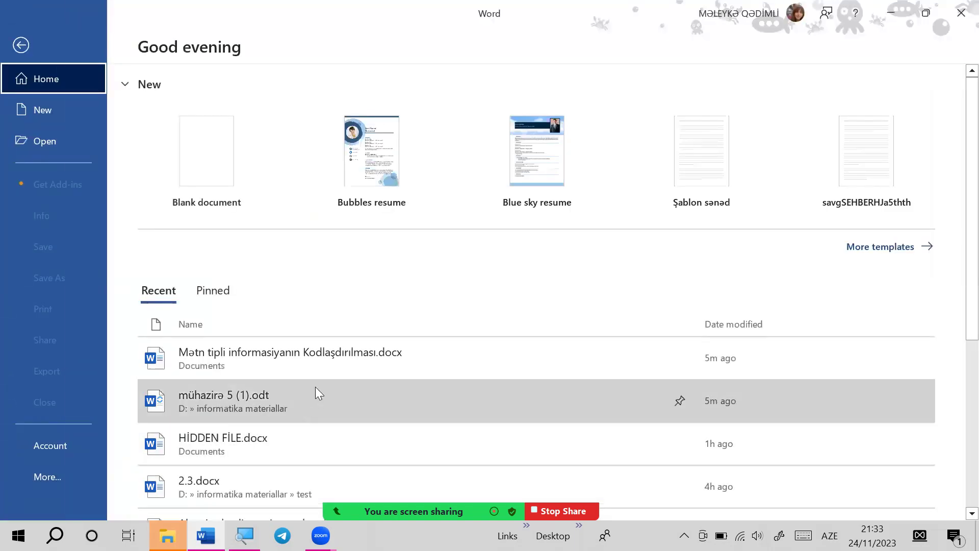
{"action": "left_click", "coordinate": [326, 372]}
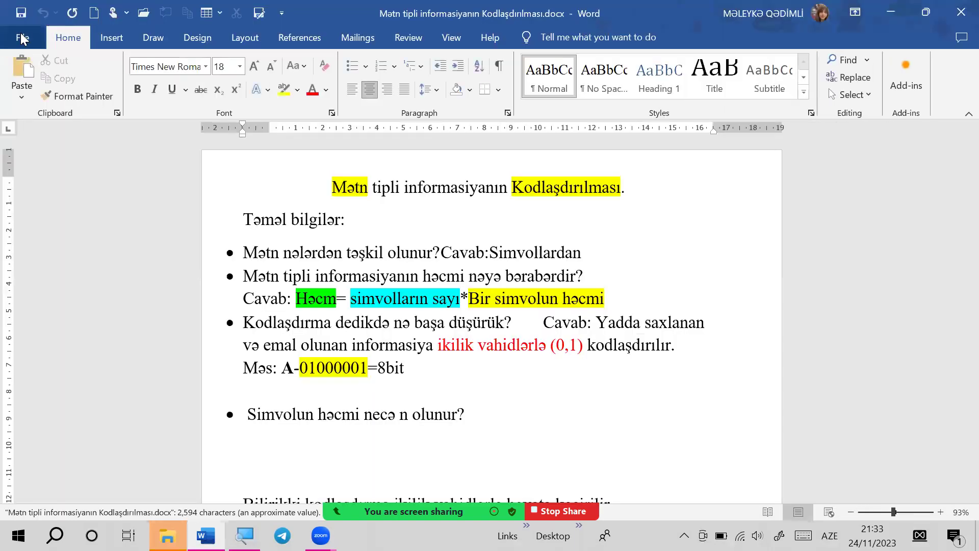
- Set the Office background to Stars in the account settings
{"action": "left_click", "coordinate": [22, 39]}
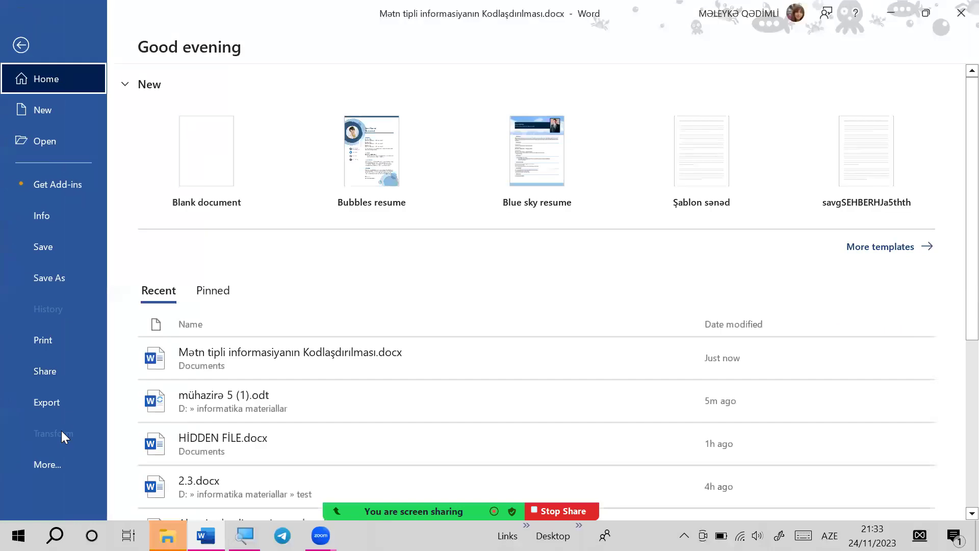
{"action": "left_click", "coordinate": [51, 460]}
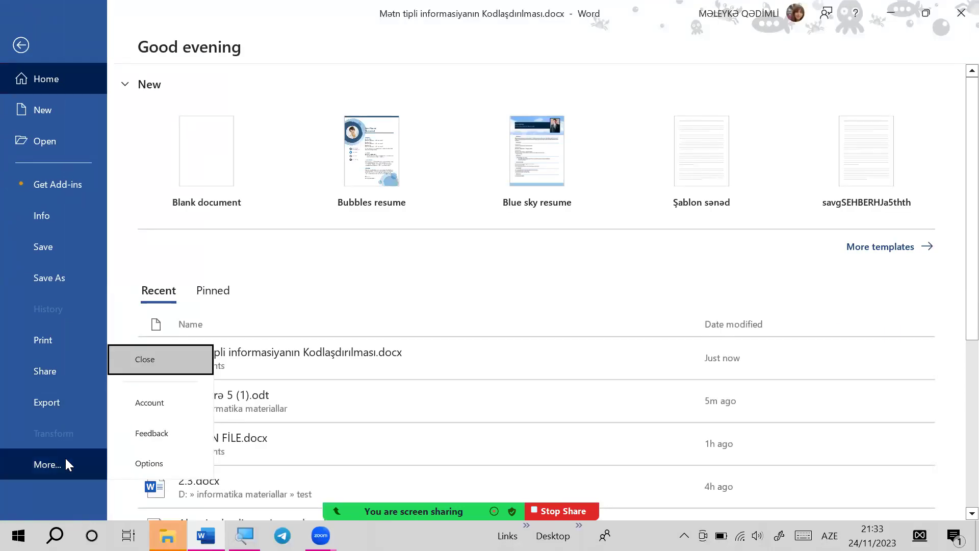
{"action": "left_click", "coordinate": [137, 405]}
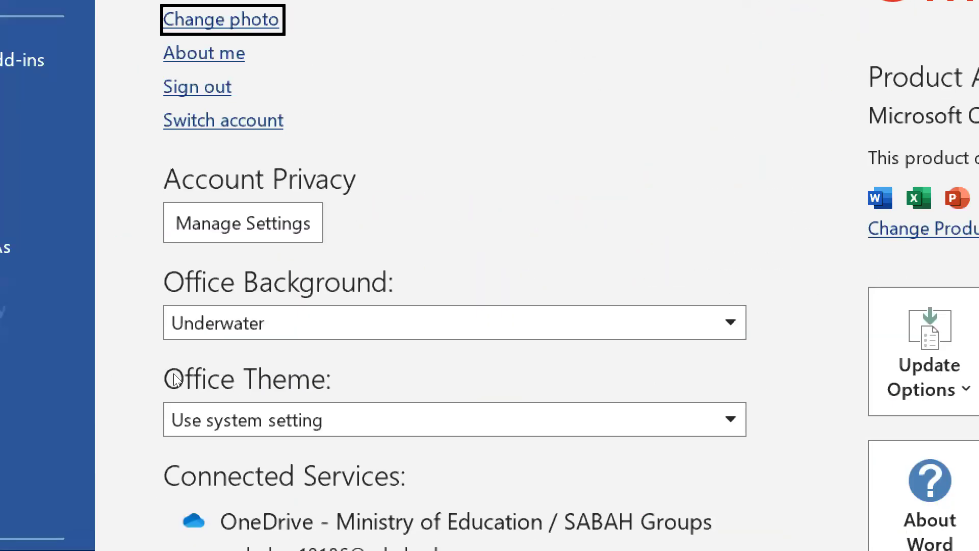
{"action": "left_click", "coordinate": [226, 322]}
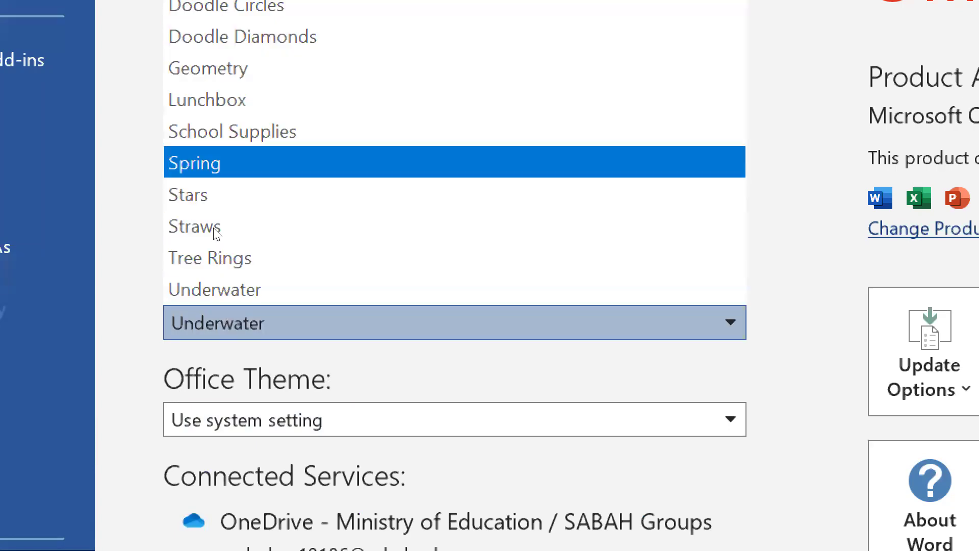
{"action": "left_click", "coordinate": [199, 192]}
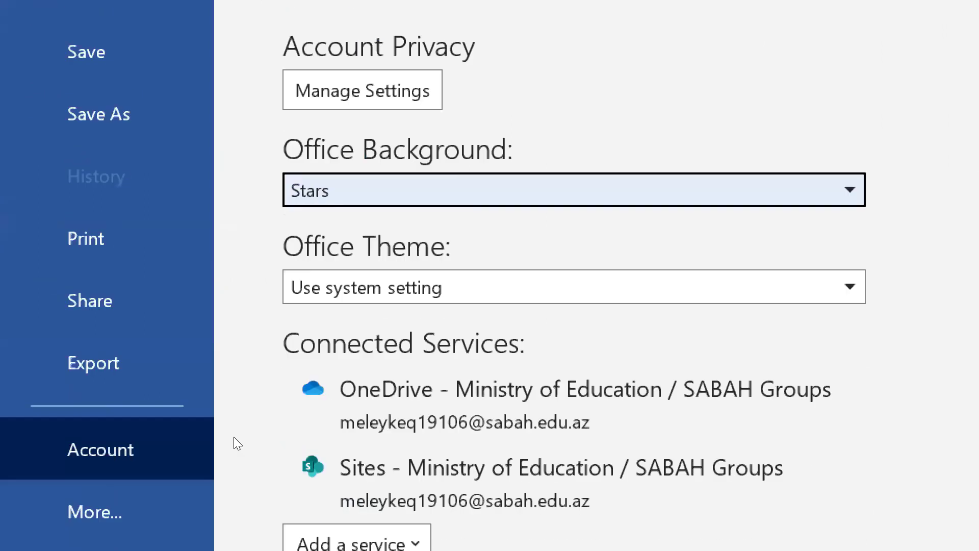
- Set the Office theme to Dark Gray in the account settings
{"action": "key", "text": "Tab"}
{"action": "key", "text": "alt+Down"}
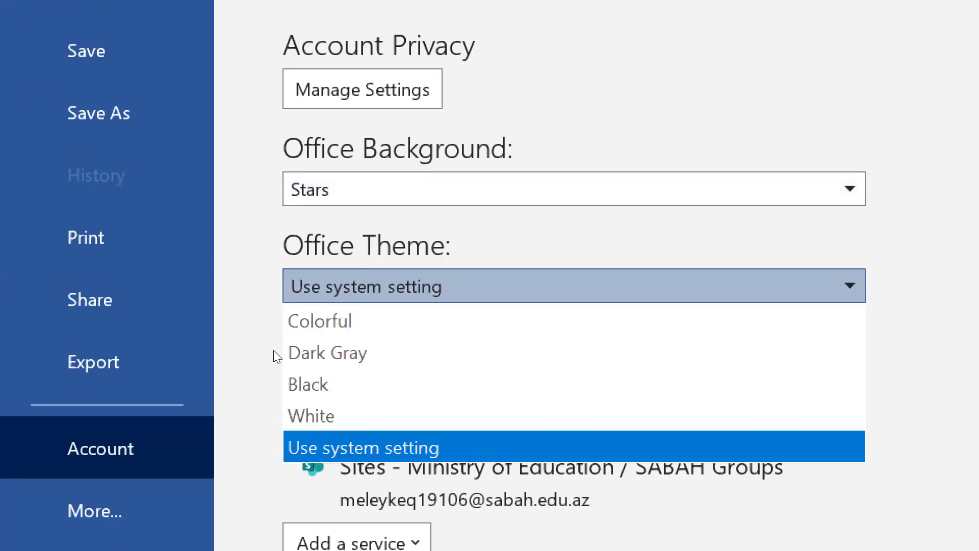
{"action": "key", "text": "Down"}
{"action": "key", "text": "Down"}
{"action": "key", "text": "Return"}
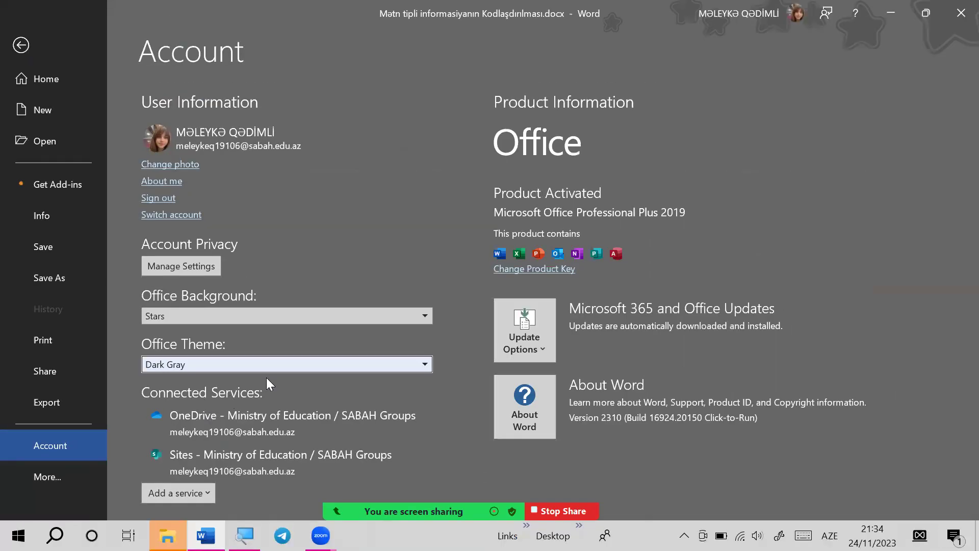
- Try the Black Office theme and return the theme to Use system setting
{"action": "key", "text": "super"}
{"action": "left_click", "coordinate": [588, 289]}
{"action": "left_click", "coordinate": [176, 364]}
{"action": "left_click", "coordinate": [170, 412]}
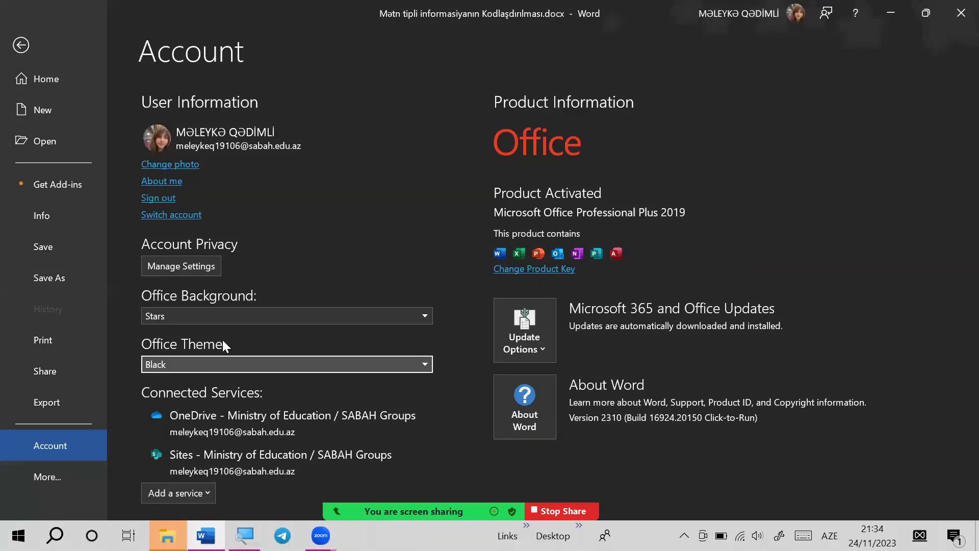
{"action": "left_click", "coordinate": [252, 360]}
{"action": "left_click", "coordinate": [201, 440]}
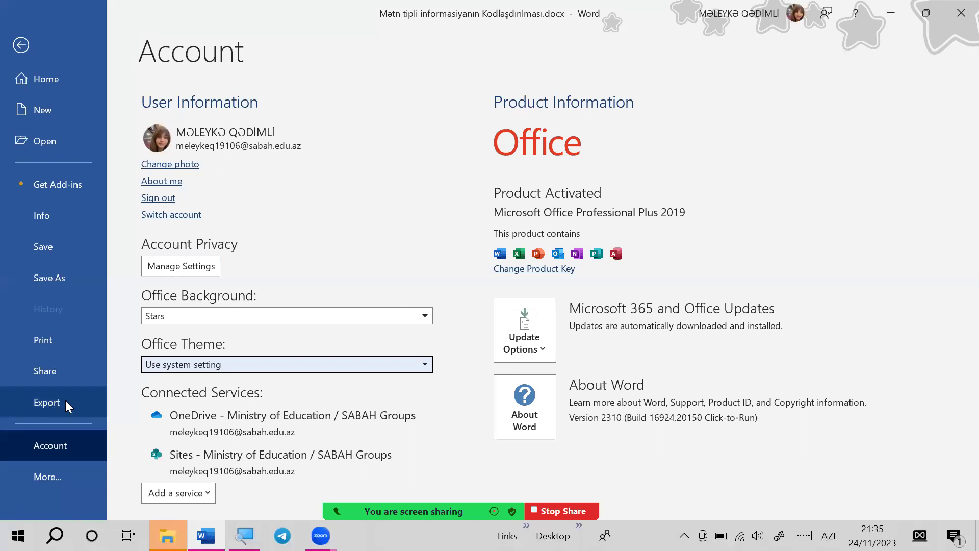
- Show the Feedback page with its options for sending a smile, a frown or a suggestion
{"action": "left_click", "coordinate": [40, 462]}
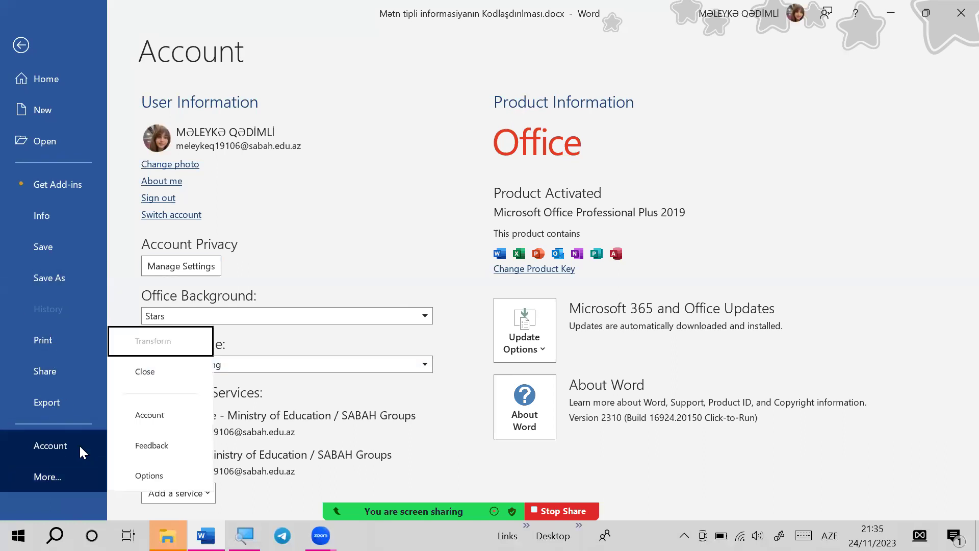
{"action": "left_click", "coordinate": [138, 445]}
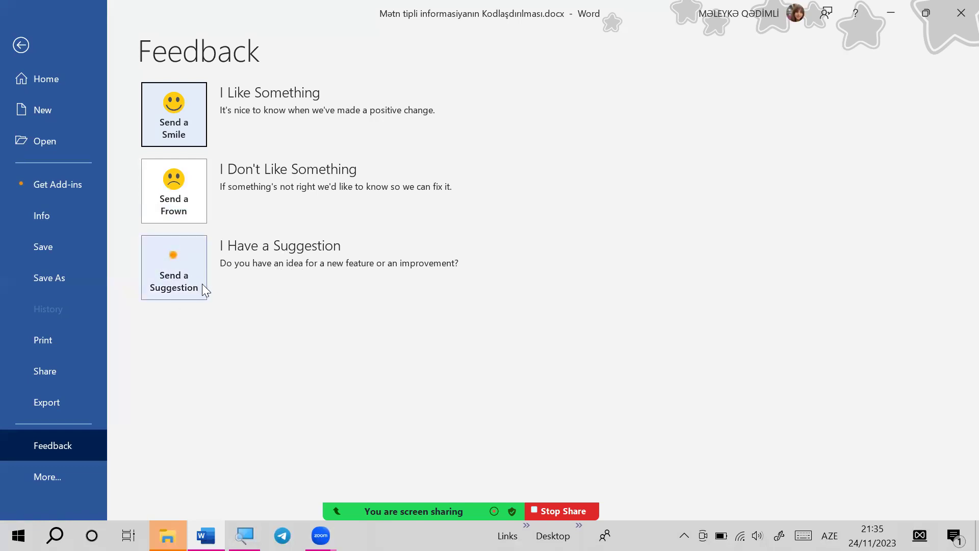
- Examine the General section of Word Options, including the ScreenTip style choices and the list of Office backgrounds
{"action": "left_click", "coordinate": [79, 464]}
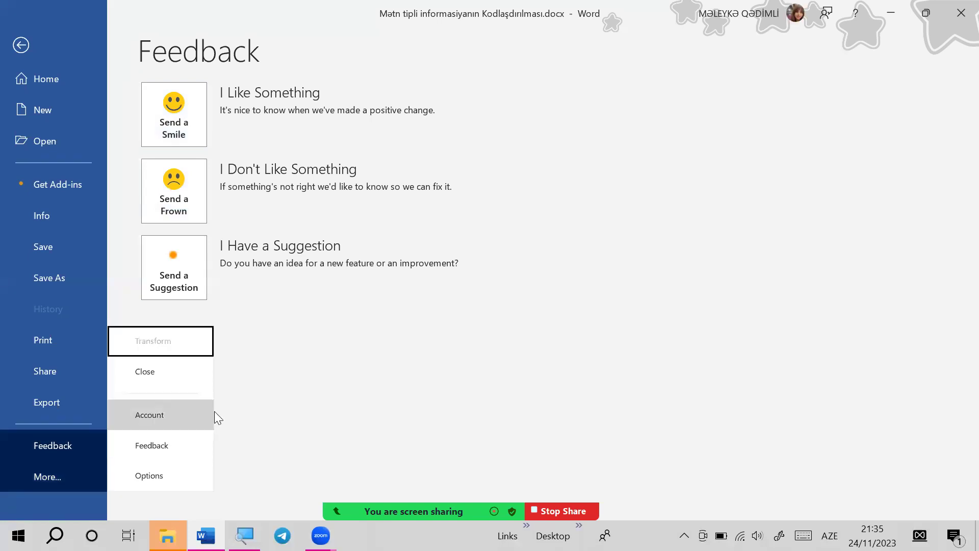
{"action": "left_click", "coordinate": [148, 475]}
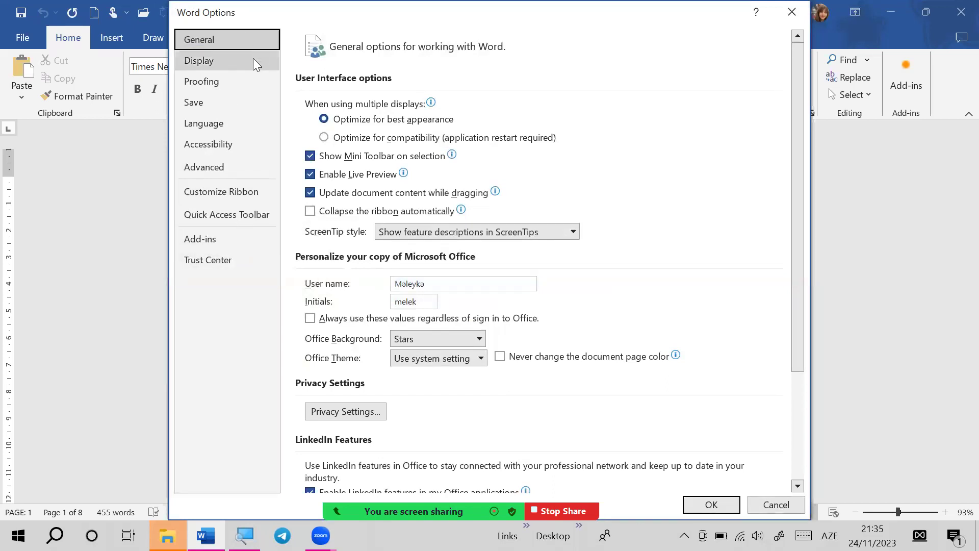
{"action": "left_click", "coordinate": [451, 284]}
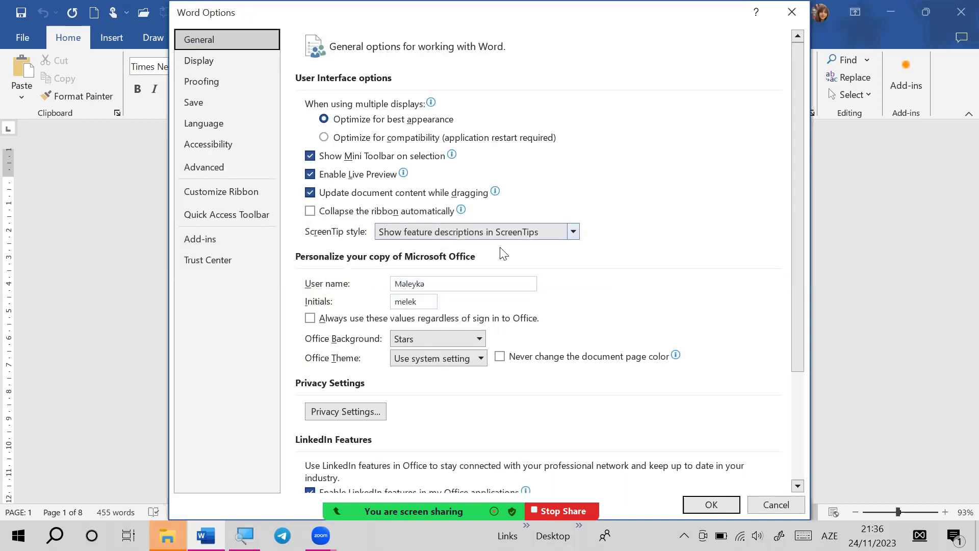
{"action": "left_click", "coordinate": [573, 233]}
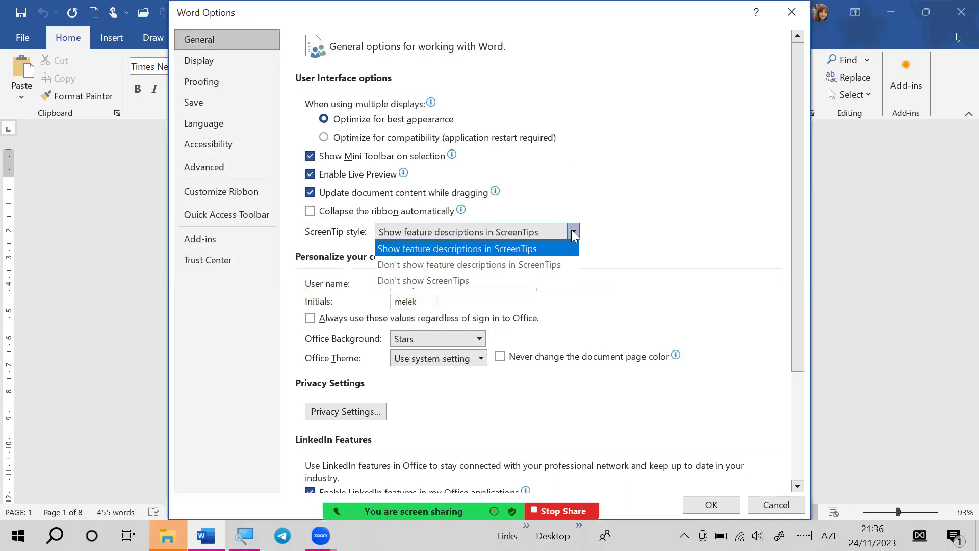
{"action": "left_click", "coordinate": [573, 233]}
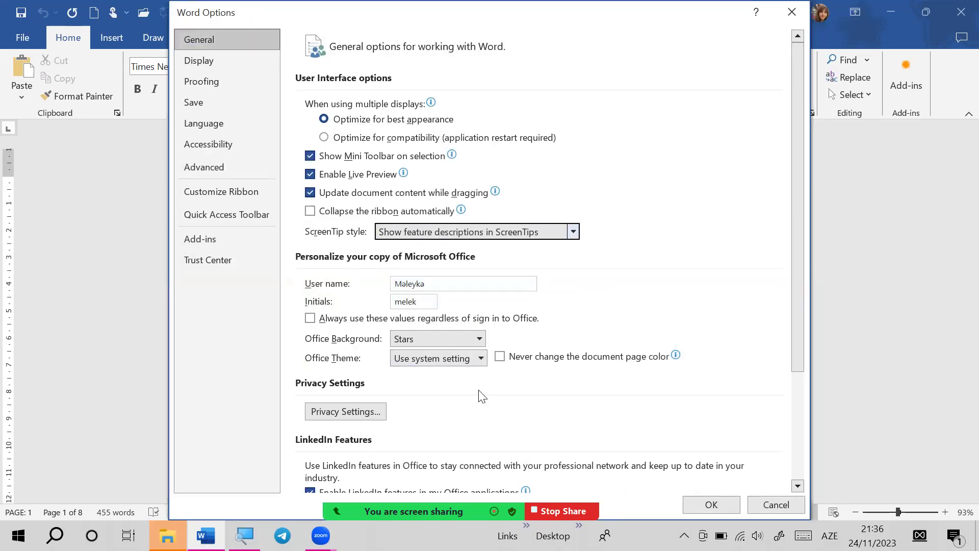
{"action": "scroll", "coordinate": [481, 233], "scroll_direction": "down", "scroll_amount": 2}
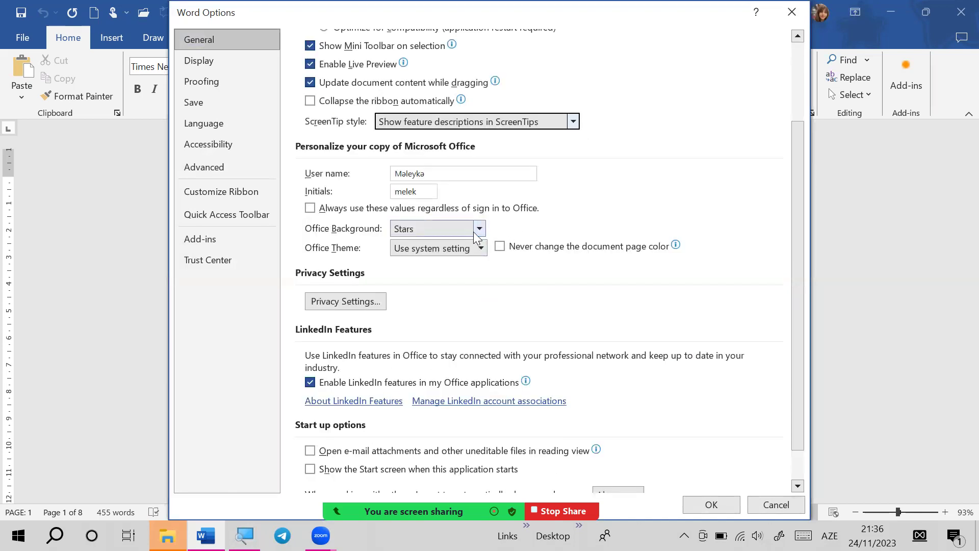
{"action": "left_click", "coordinate": [478, 230]}
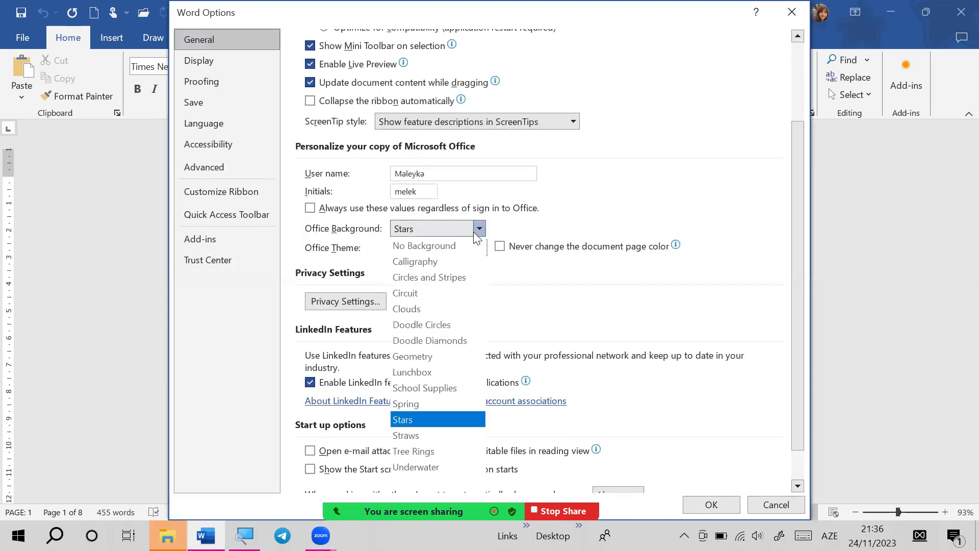
{"action": "left_click", "coordinate": [559, 213]}
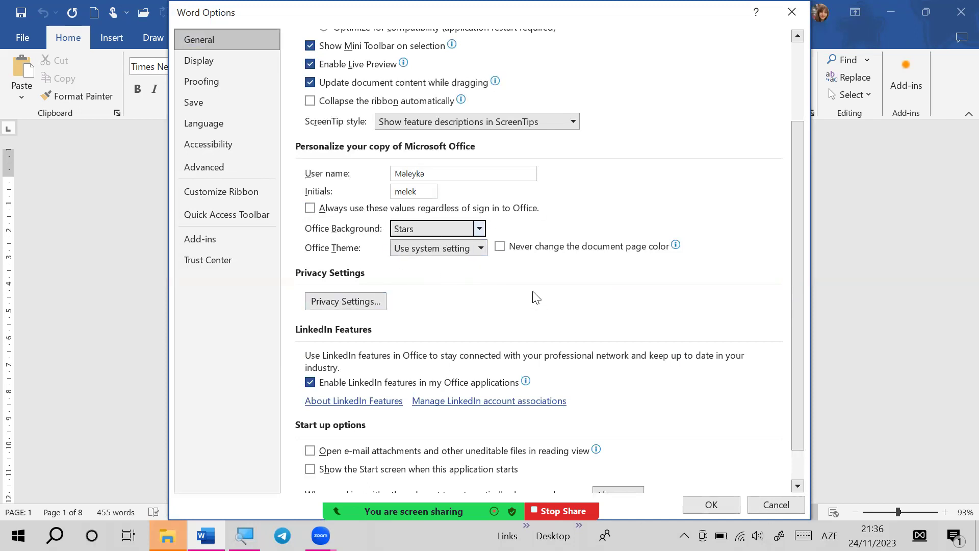
{"action": "scroll", "coordinate": [506, 317], "scroll_direction": "down", "scroll_amount": 1}
{"action": "scroll", "coordinate": [507, 317], "scroll_direction": "up", "scroll_amount": 2}
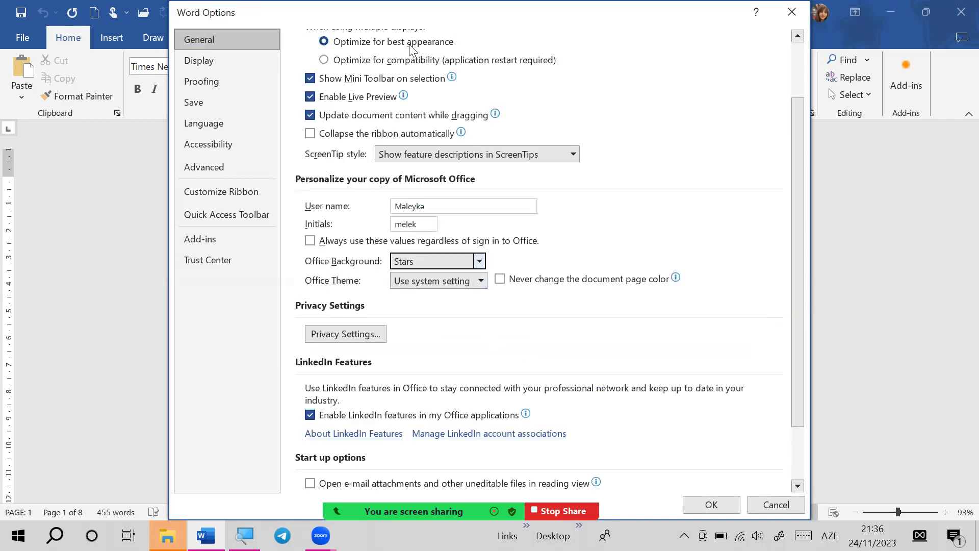
- Set the Display options to always show the Spaces formatting marks and apply the change
{"action": "left_click", "coordinate": [210, 62]}
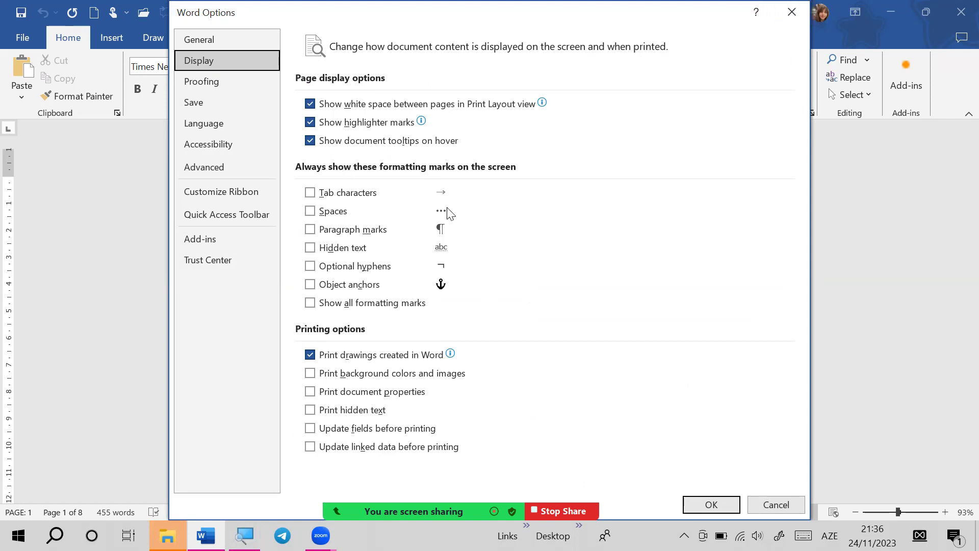
{"action": "left_click", "coordinate": [313, 213]}
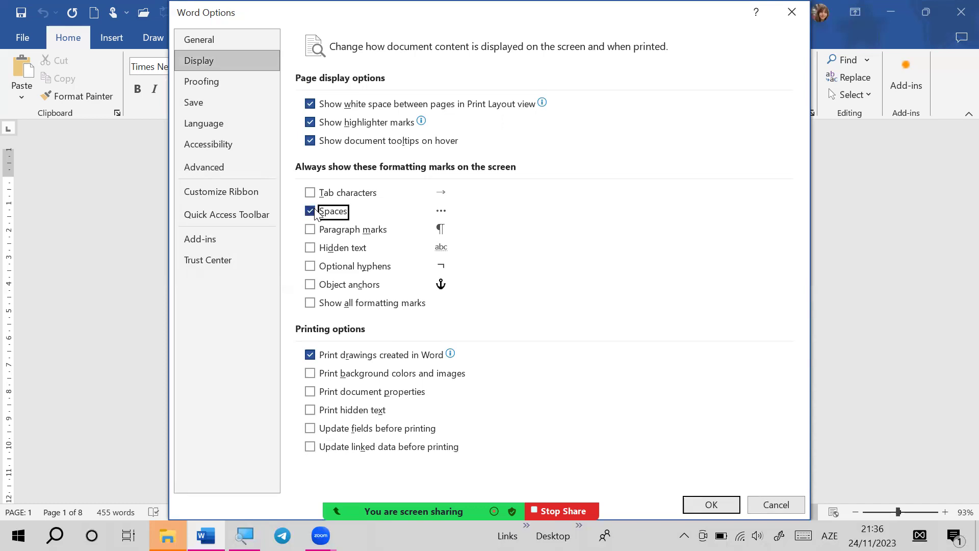
{"action": "key", "text": "Return"}
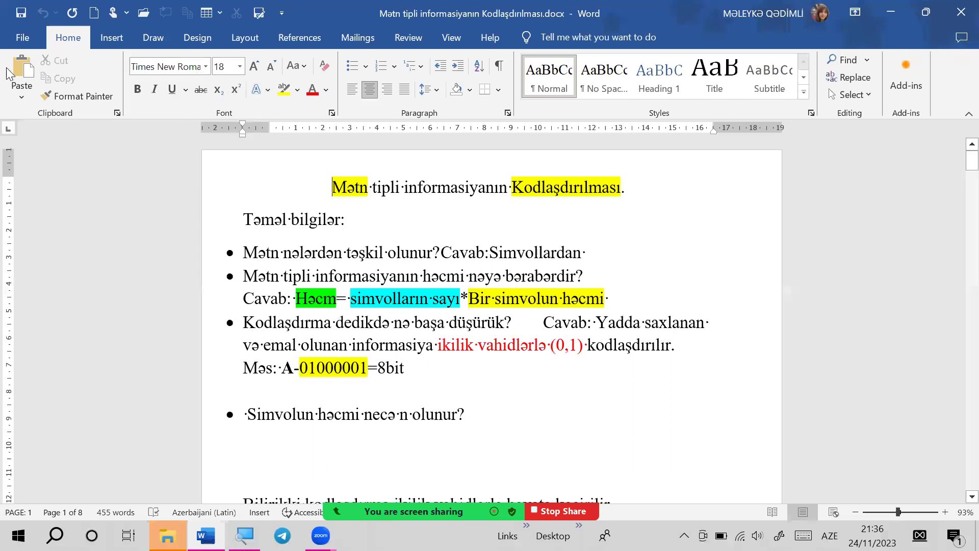
- Try turning off the Spaces formatting marks in the Display section of Word Options
{"action": "left_click", "coordinate": [22, 37]}
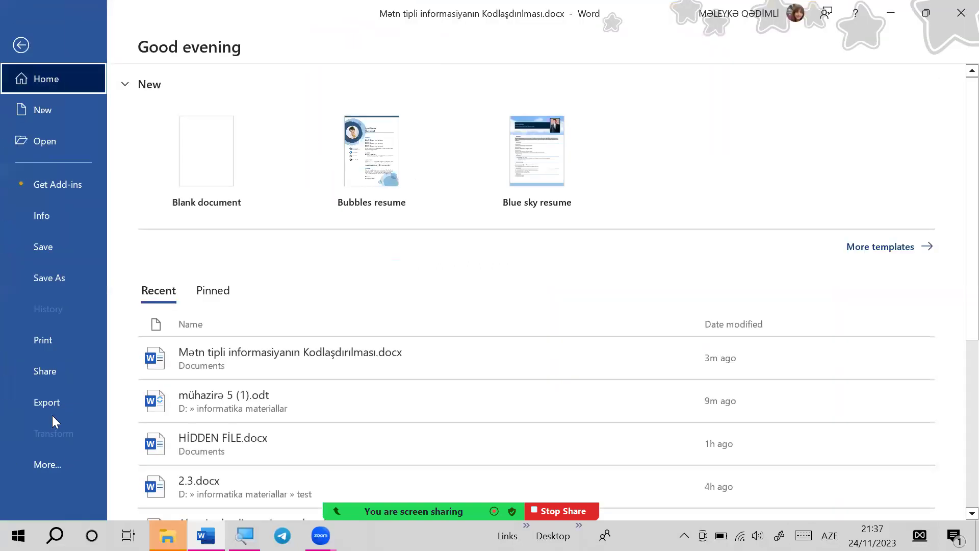
{"action": "left_click", "coordinate": [175, 463]}
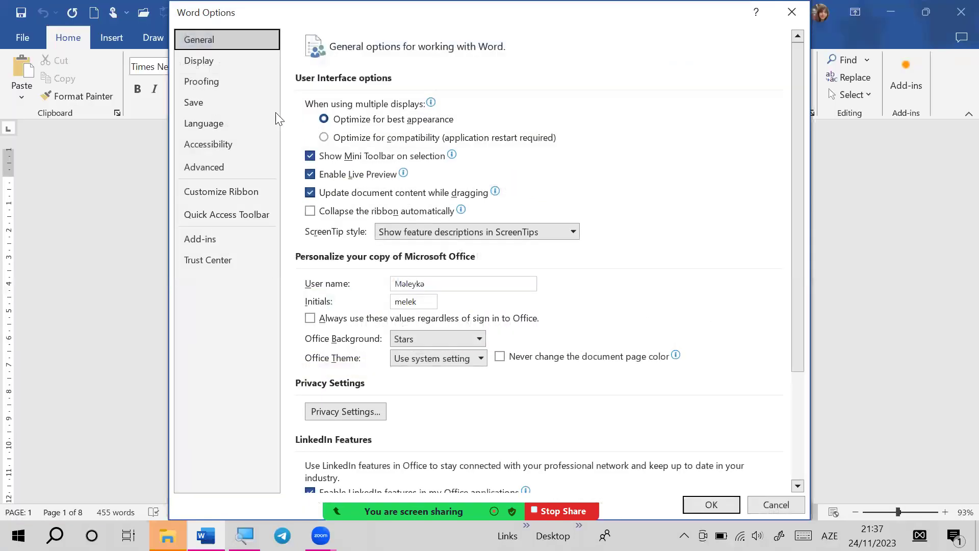
{"action": "left_click", "coordinate": [197, 62]}
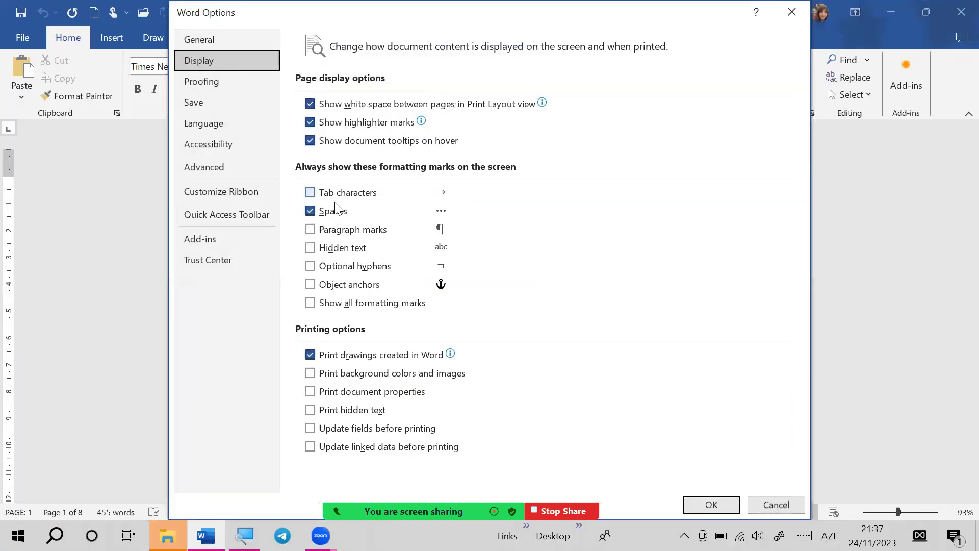
{"action": "left_click", "coordinate": [335, 209]}
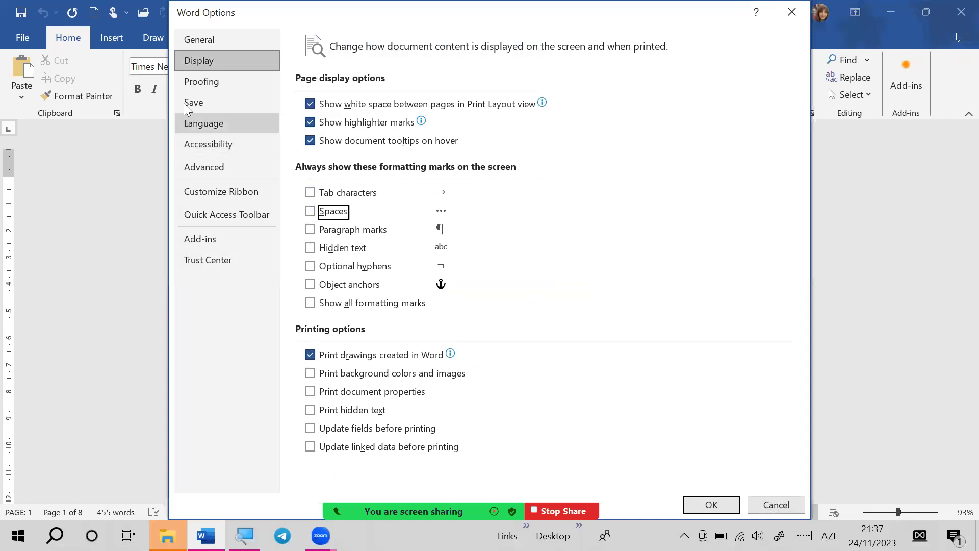
- Examine the Proofing options and the AutoCorrect replacement entry for "info", and leave Word Options without applying changes
{"action": "left_click", "coordinate": [219, 83]}
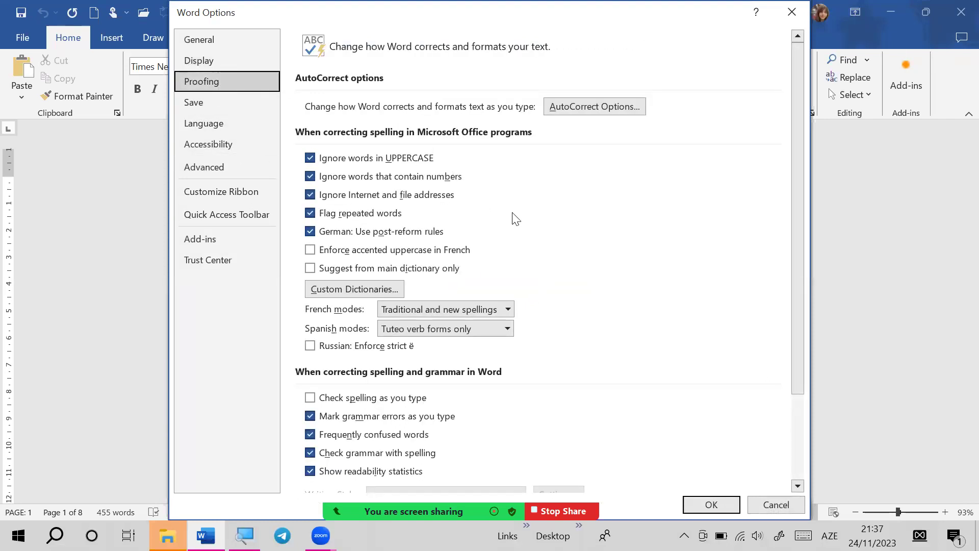
{"action": "scroll", "coordinate": [515, 218], "scroll_direction": "down", "scroll_amount": 3}
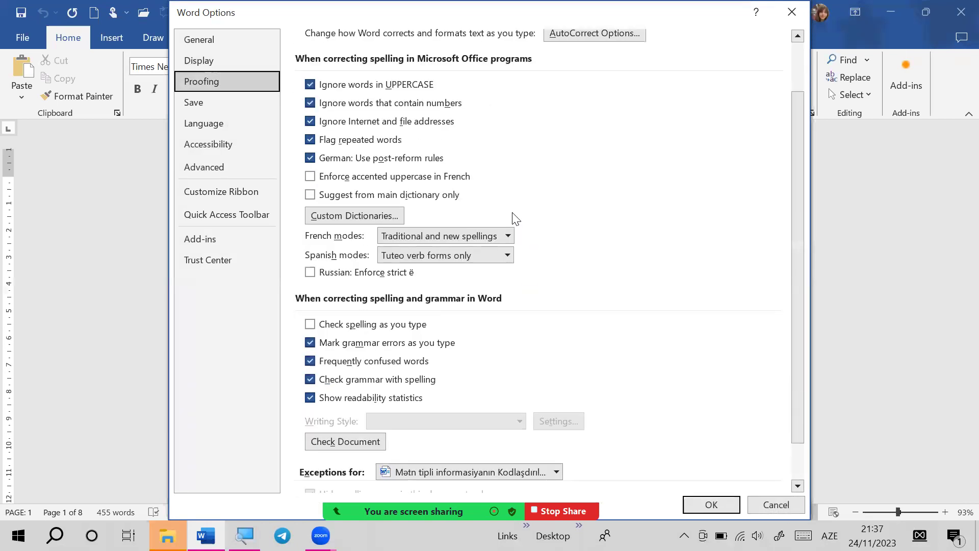
{"action": "scroll", "coordinate": [564, 260], "scroll_direction": "up", "scroll_amount": 3}
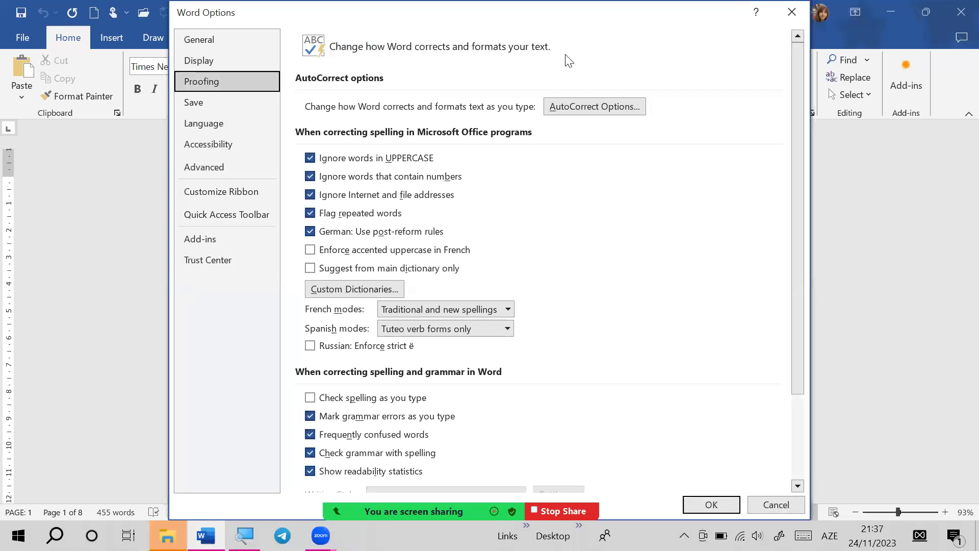
{"action": "left_click", "coordinate": [587, 112]}
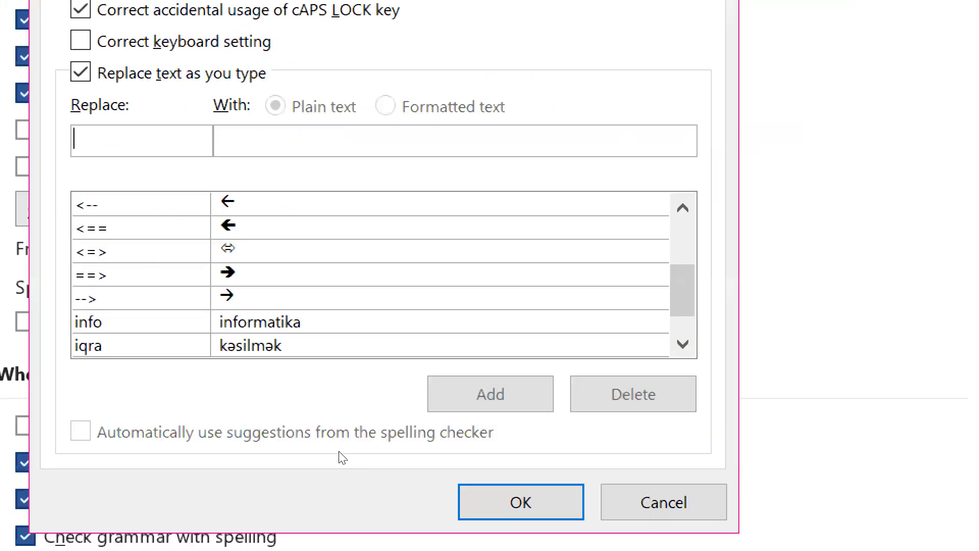
{"action": "left_click", "coordinate": [353, 330]}
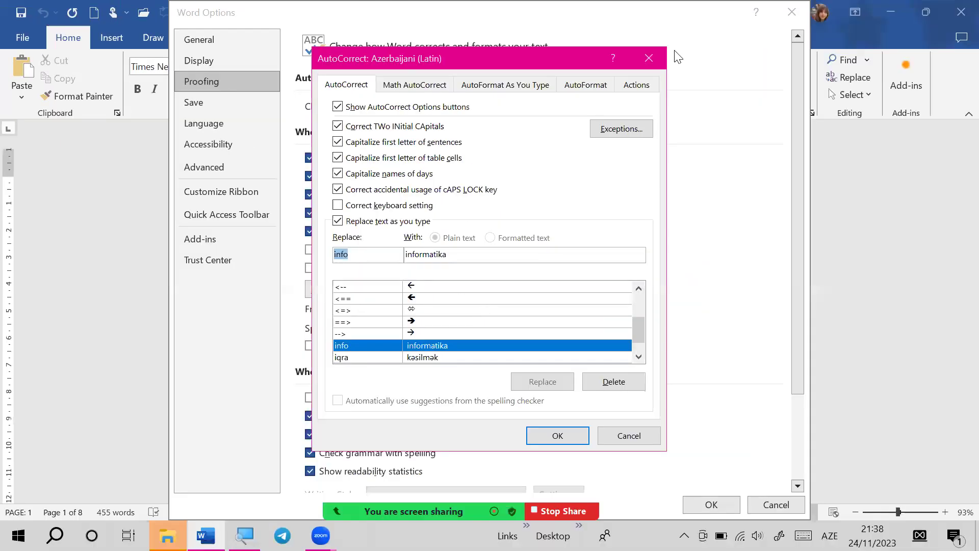
{"action": "left_click", "coordinate": [648, 58]}
{"action": "left_click", "coordinate": [791, 12]}
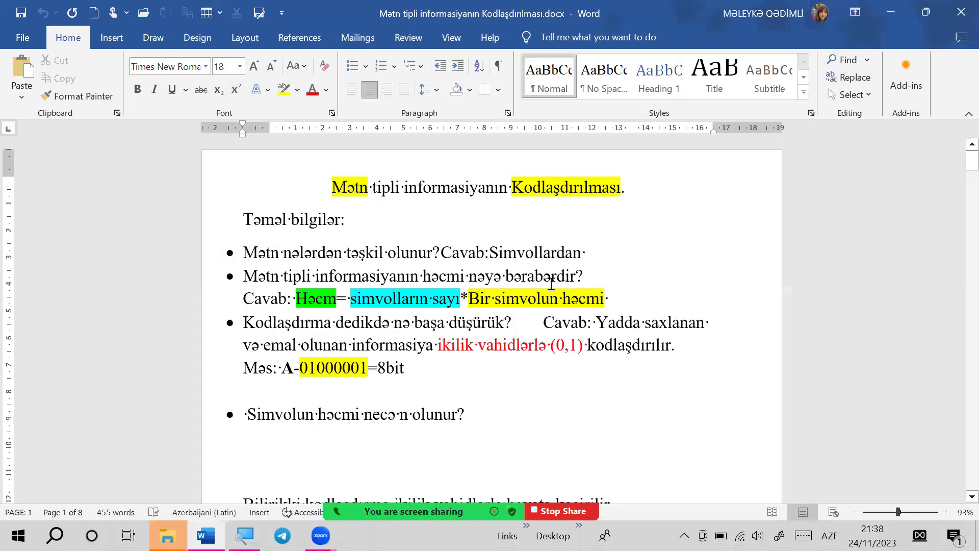
- Enter the word "İnformatika" on the empty line below the question "Simvolun həcmi necə n olunur?" using AutoCorrect
{"action": "scroll", "coordinate": [551, 283], "scroll_direction": "down", "scroll_amount": 2}
{"action": "left_click", "coordinate": [505, 298]}
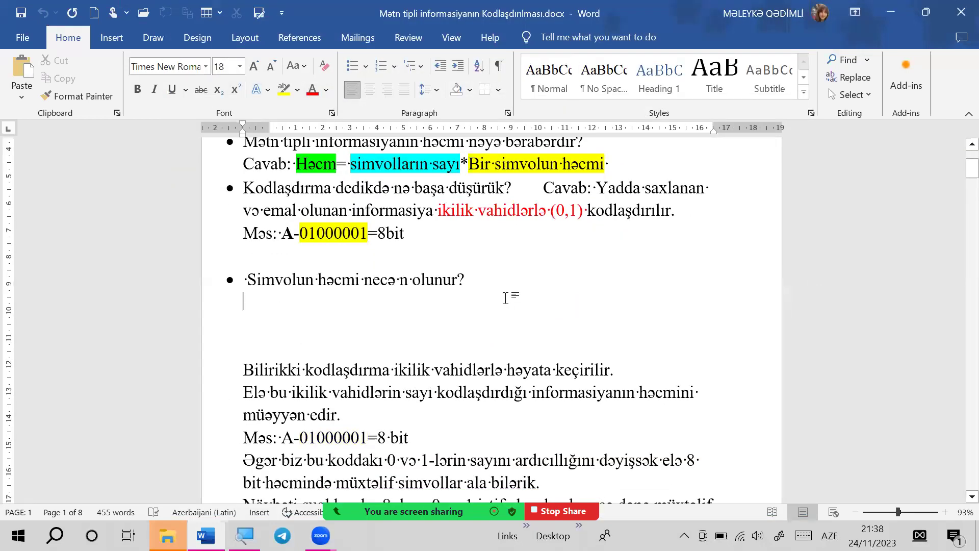
{"action": "type", "text": "informatika"}
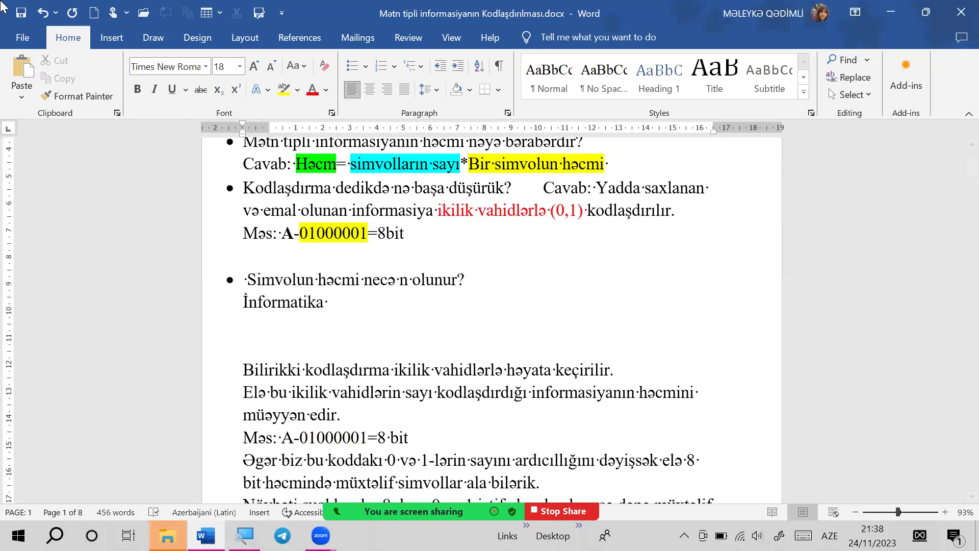
- Open the AutoCorrect settings from the Proofing options and review the existing text replacement entries
{"action": "left_click", "coordinate": [20, 38]}
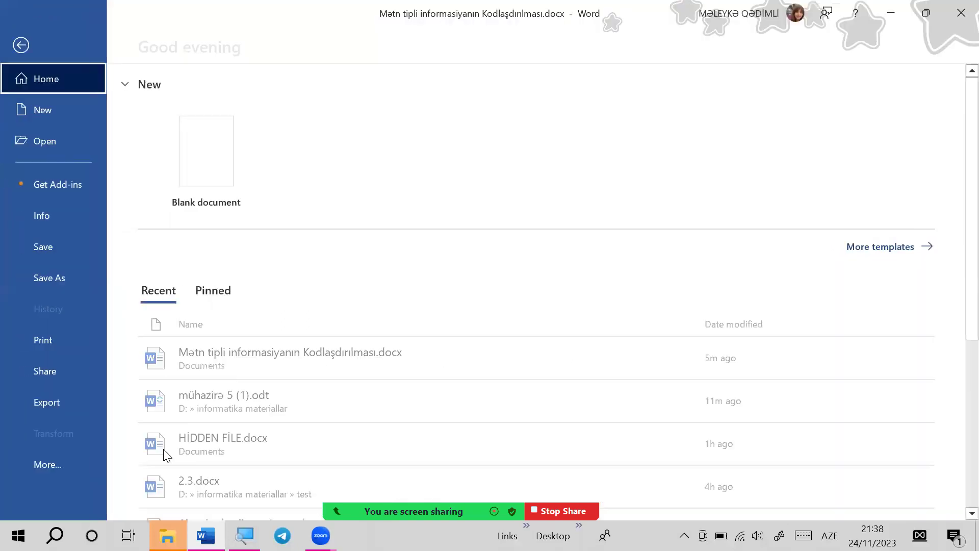
{"action": "left_click", "coordinate": [48, 464]}
{"action": "left_click", "coordinate": [140, 473]}
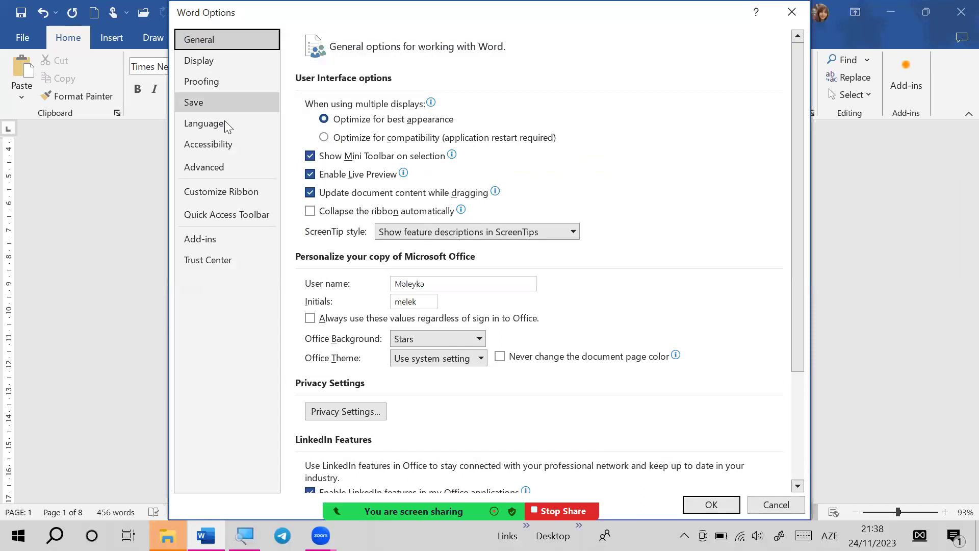
{"action": "left_click", "coordinate": [228, 82]}
{"action": "scroll", "coordinate": [483, 376], "scroll_direction": "down", "scroll_amount": 2}
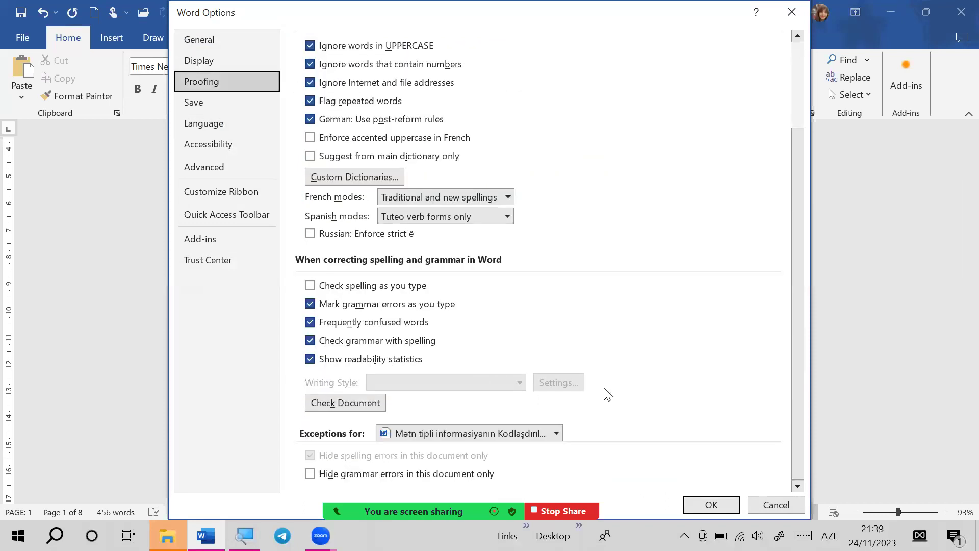
{"action": "scroll", "coordinate": [441, 49], "scroll_direction": "up", "scroll_amount": 2}
{"action": "left_click", "coordinate": [589, 105]}
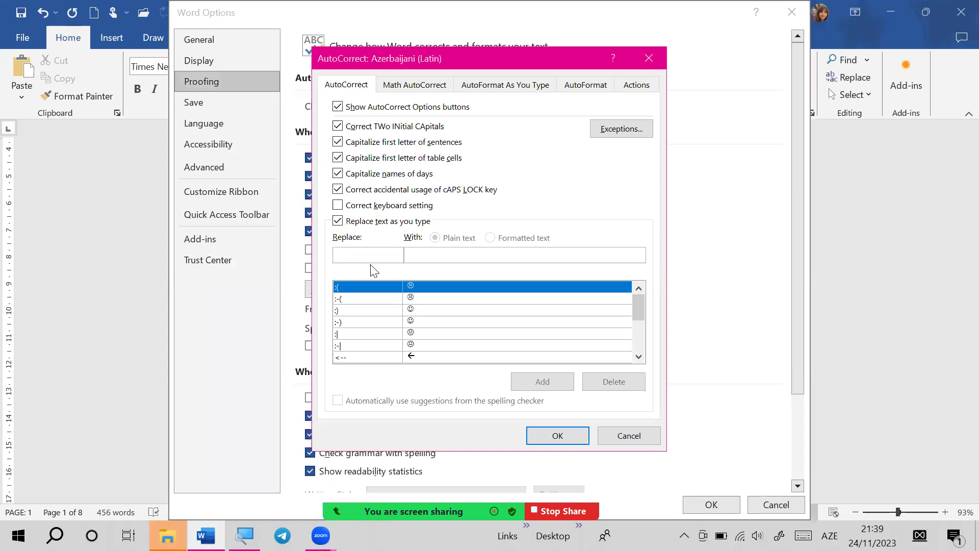
{"action": "scroll", "coordinate": [393, 346], "scroll_direction": "down", "scroll_amount": 3}
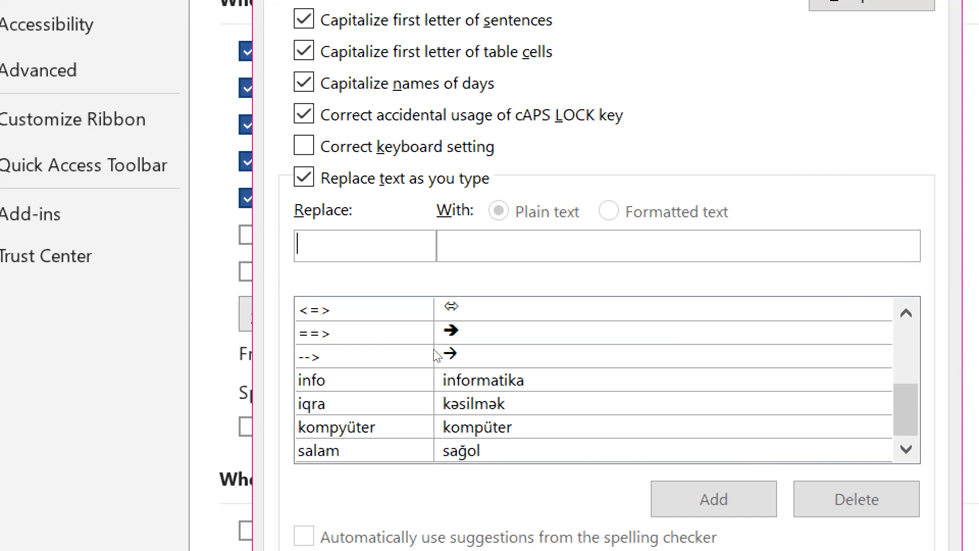
{"action": "scroll", "coordinate": [326, 334], "scroll_direction": "up", "scroll_amount": 1}
{"action": "scroll", "coordinate": [375, 368], "scroll_direction": "down", "scroll_amount": 1}
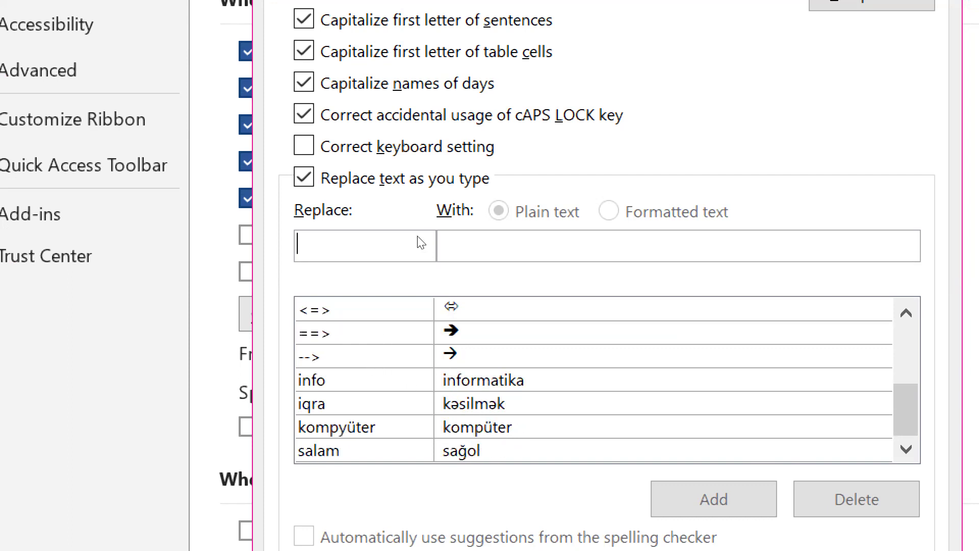
- Add an AutoCorrect entry that replaces "tələbələr" with "tənbəllər" and apply the options
{"action": "left_click", "coordinate": [378, 252]}
{"action": "type", "text": "t"}
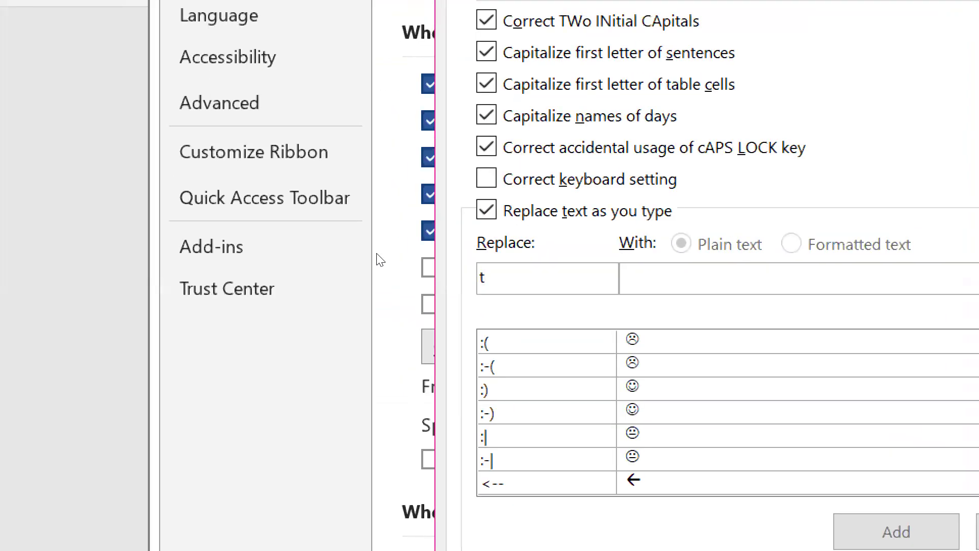
{"action": "type", "text": "ələbə"}
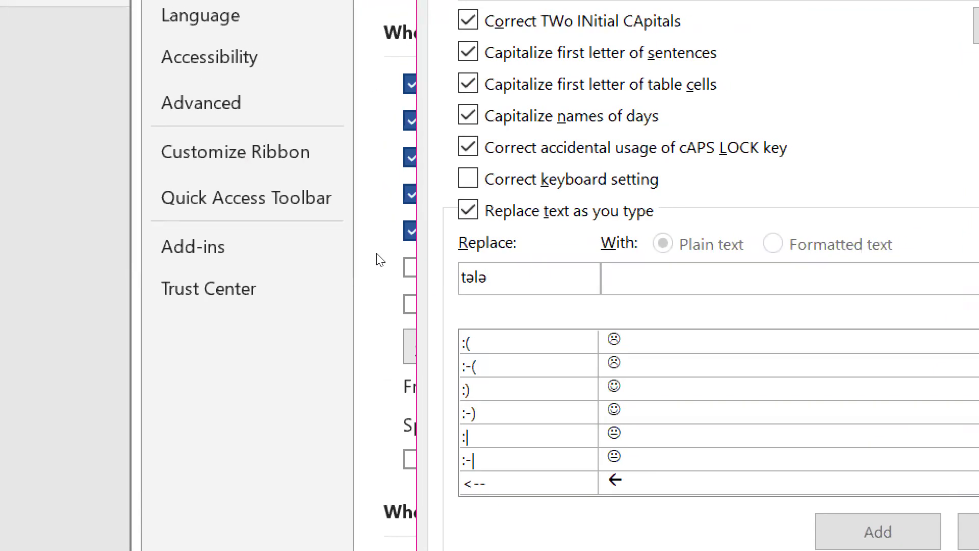
{"action": "type", "text": "lər"}
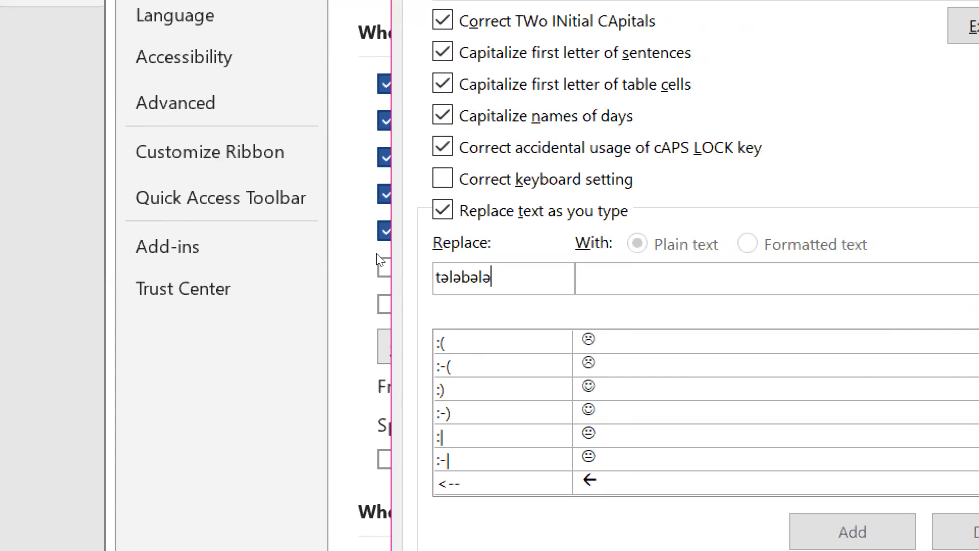
{"action": "key", "text": "Tab"}
{"action": "type", "text": "tən"}
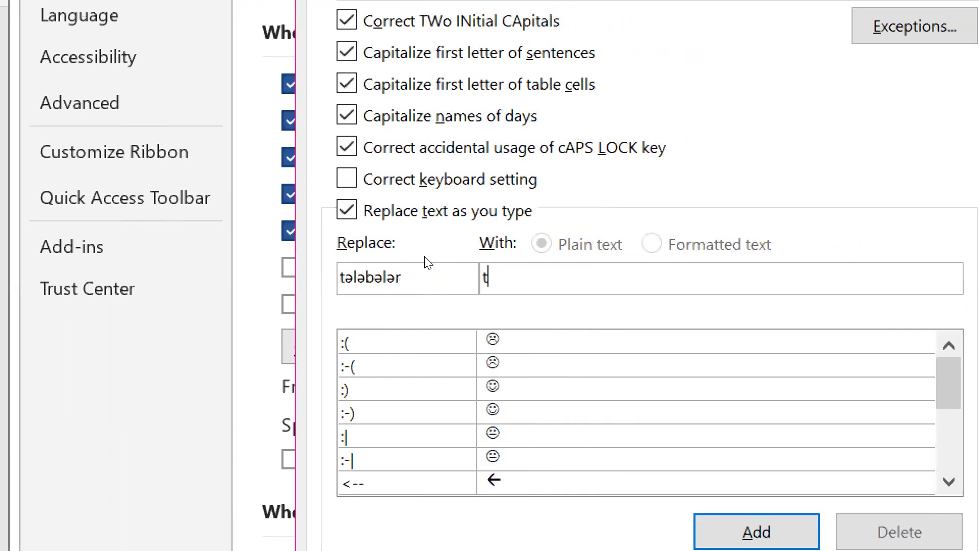
{"action": "type", "text": "bəllər"}
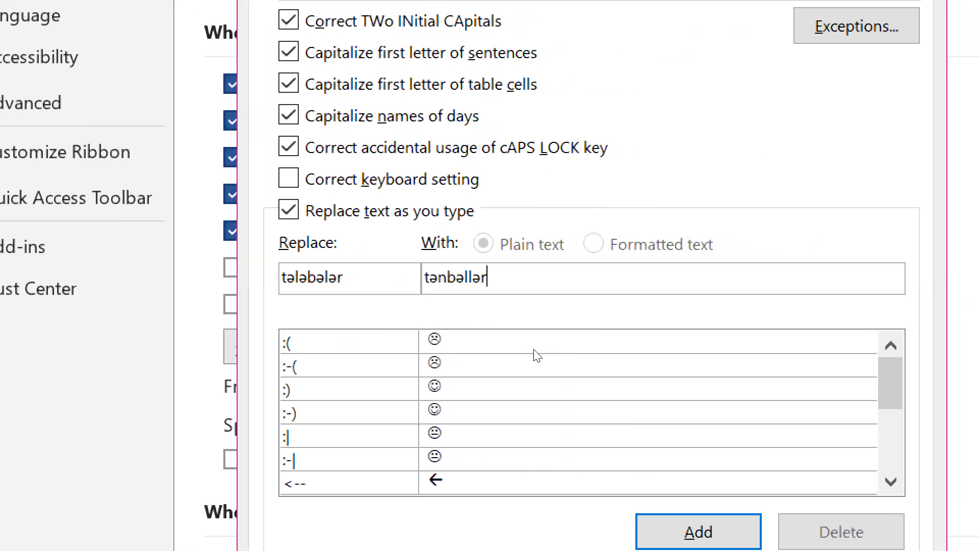
{"action": "key", "text": "Return"}
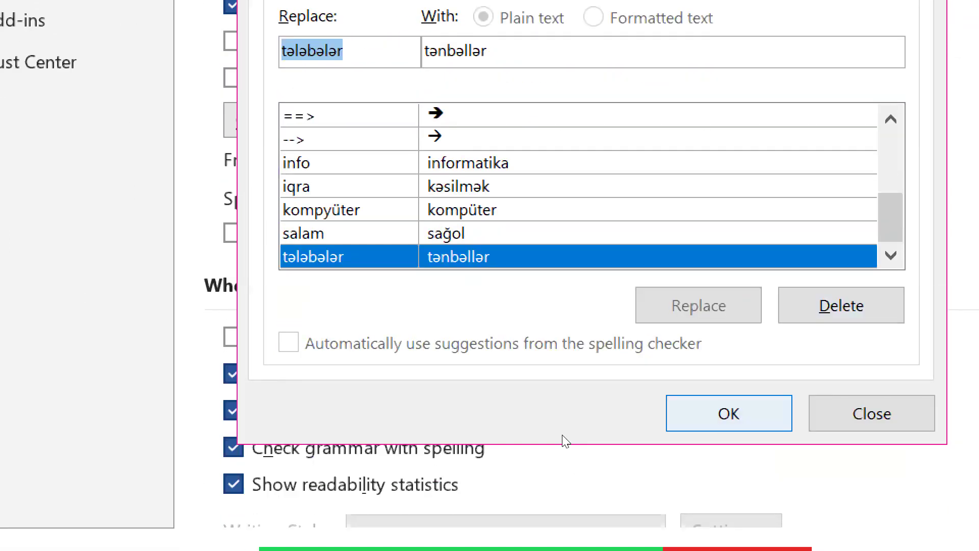
{"action": "key", "text": "Return"}
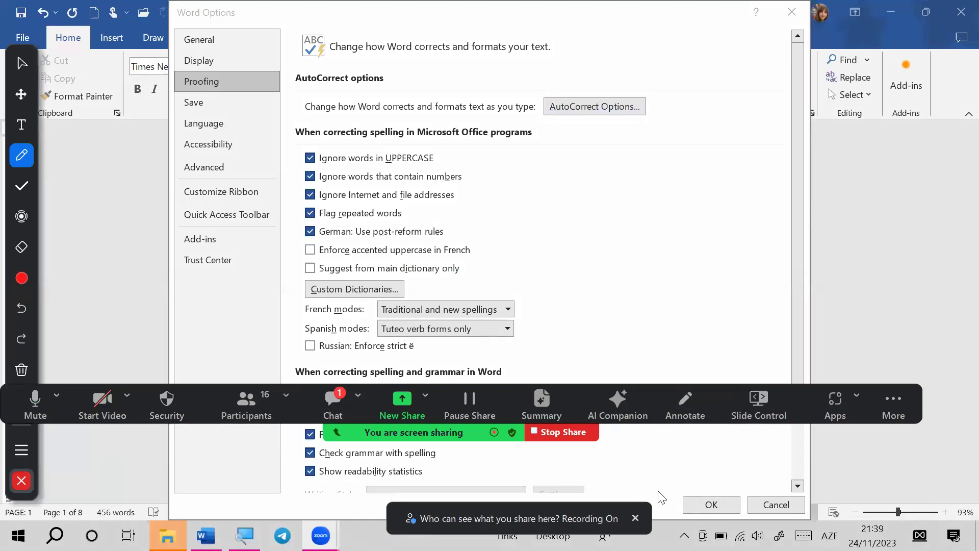
{"action": "left_click", "coordinate": [711, 504]}
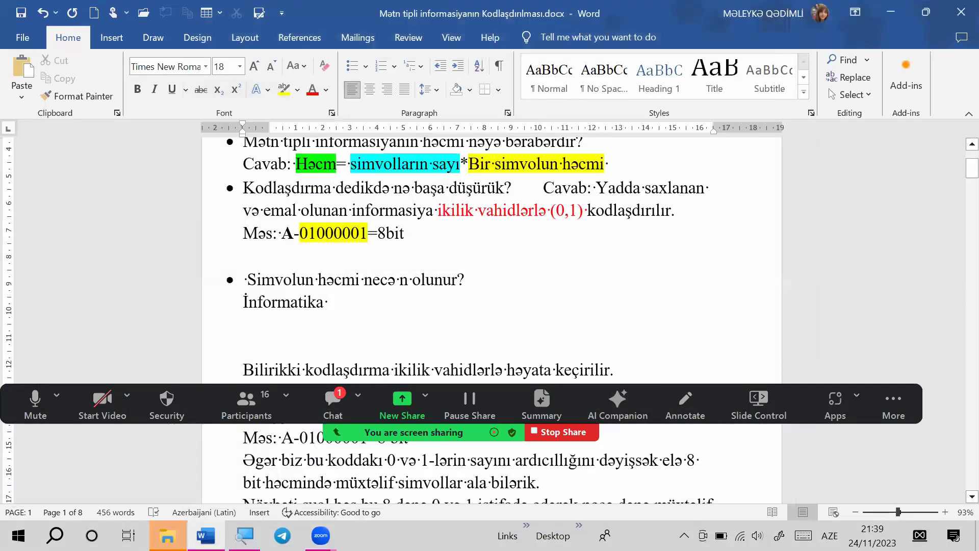
- Test the new AutoCorrect entry by entering "Tələbələr" on a new line below "İnformatika"
{"action": "key", "text": "Return"}
{"action": "type", "text": "Təl"}
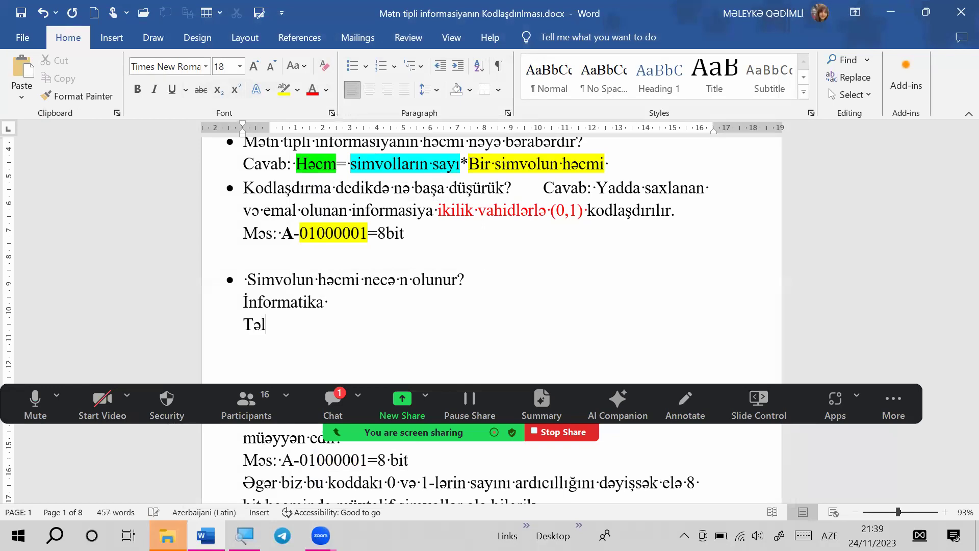
{"action": "type", "text": "əbələr"}
{"action": "key", "text": "super"}
{"action": "left_click", "coordinate": [433, 344]}
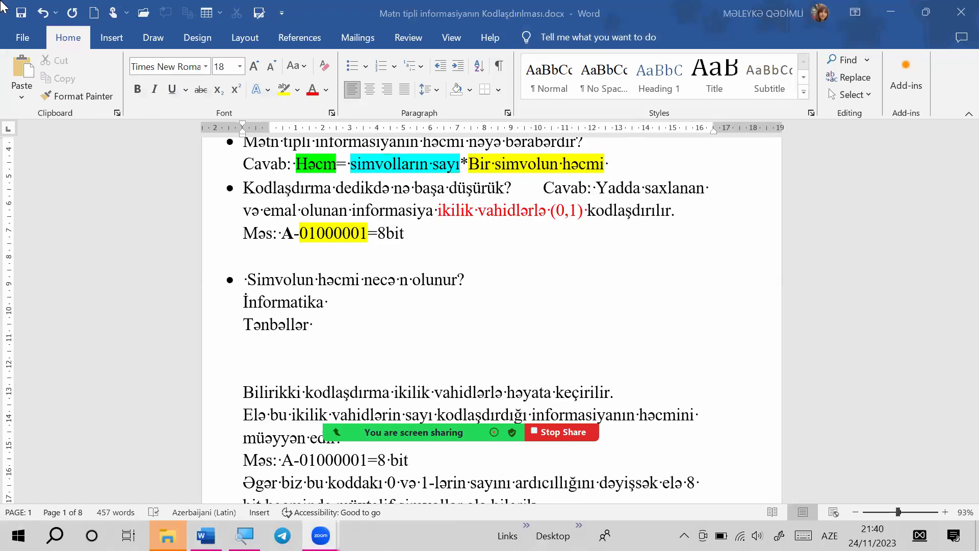
- Examine the General, Proofing and Save sections of Word Options, including the file format and AutoRecover settings, and close the dialog
{"action": "left_click", "coordinate": [19, 37]}
{"action": "left_click", "coordinate": [47, 463]}
{"action": "left_click", "coordinate": [157, 461]}
{"action": "scroll", "coordinate": [571, 346], "scroll_direction": "down", "scroll_amount": 1}
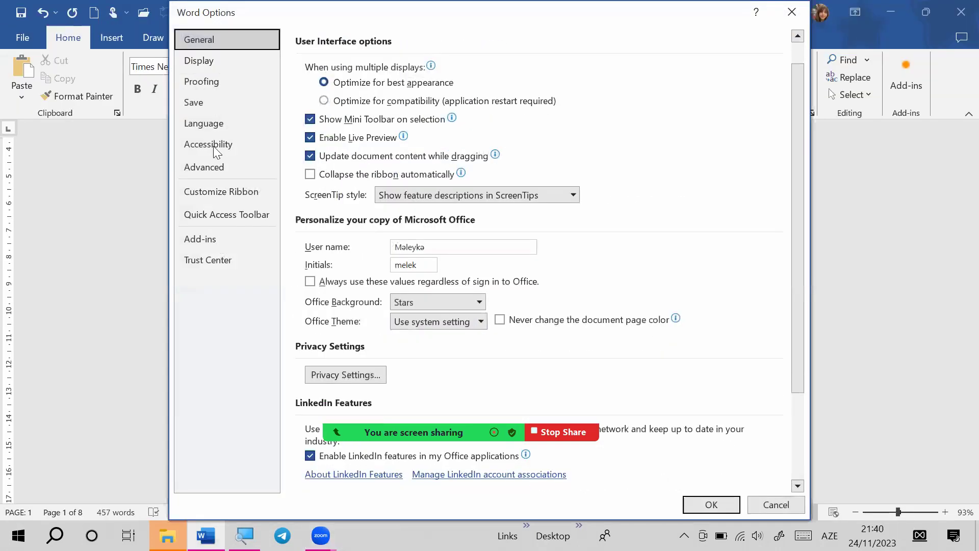
{"action": "left_click", "coordinate": [219, 65]}
{"action": "left_click", "coordinate": [219, 80]}
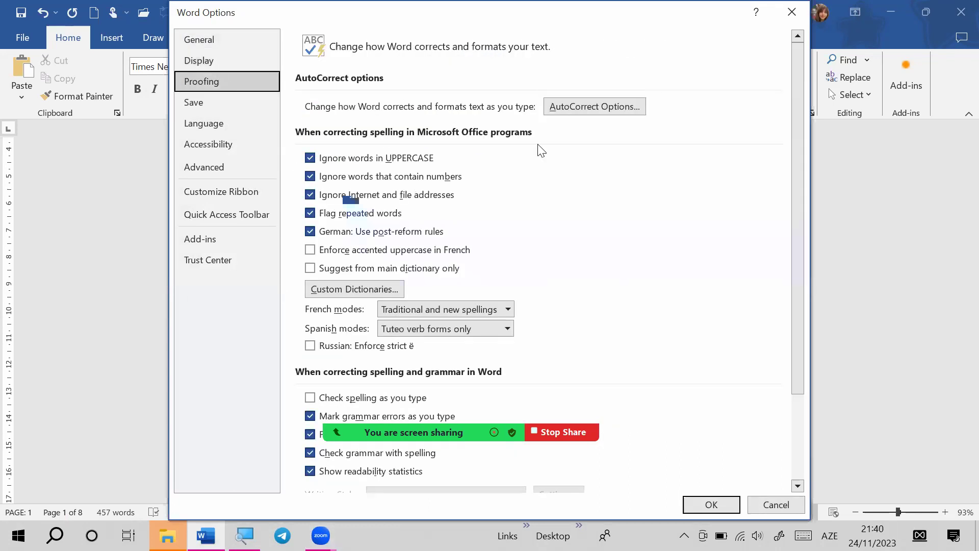
{"action": "scroll", "coordinate": [571, 255], "scroll_direction": "down", "scroll_amount": 1}
{"action": "left_click", "coordinate": [193, 105]}
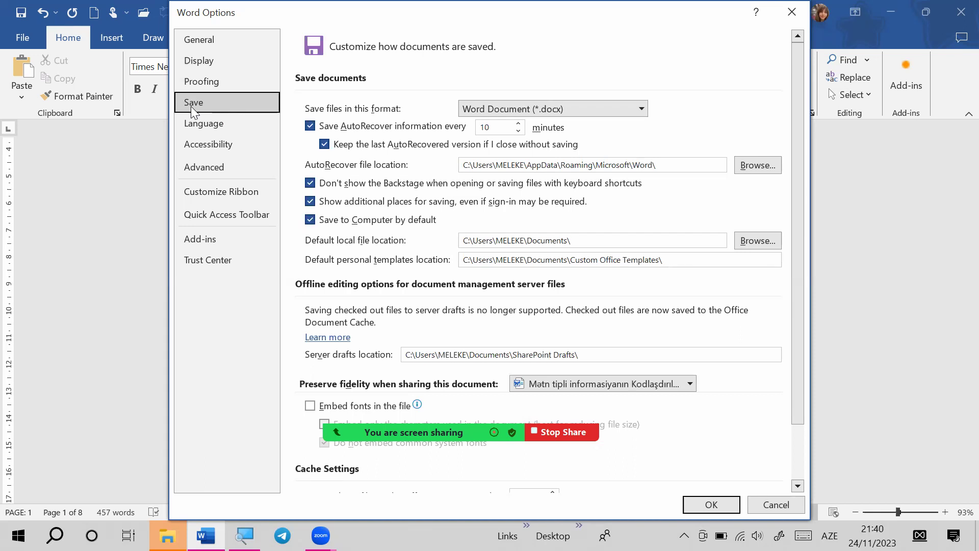
{"action": "left_click", "coordinate": [804, 9]}
- Open the Save section of Word Options and examine the available default file formats, AutoRecover, file location, font embedding and cache settings
{"action": "left_click", "coordinate": [22, 38]}
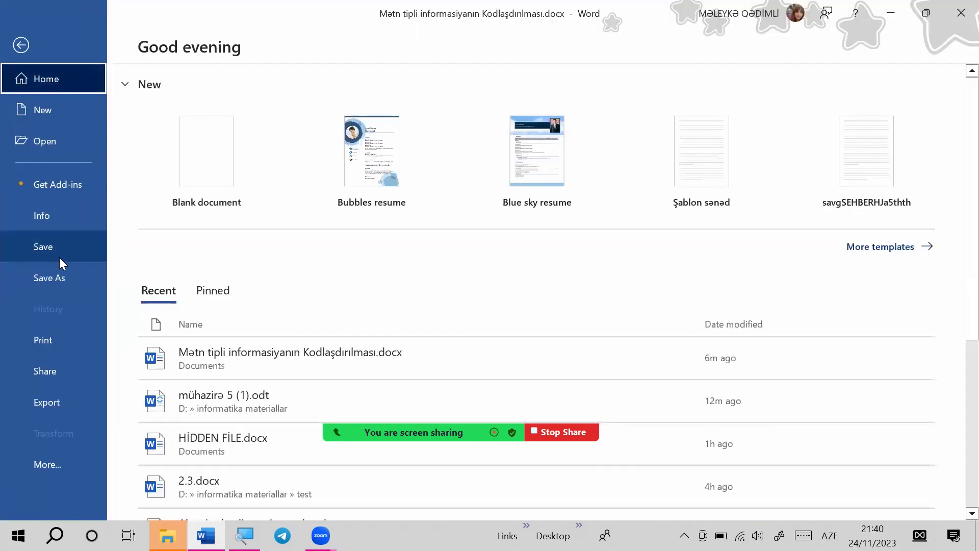
{"action": "left_click", "coordinate": [44, 465]}
{"action": "left_click", "coordinate": [134, 458]}
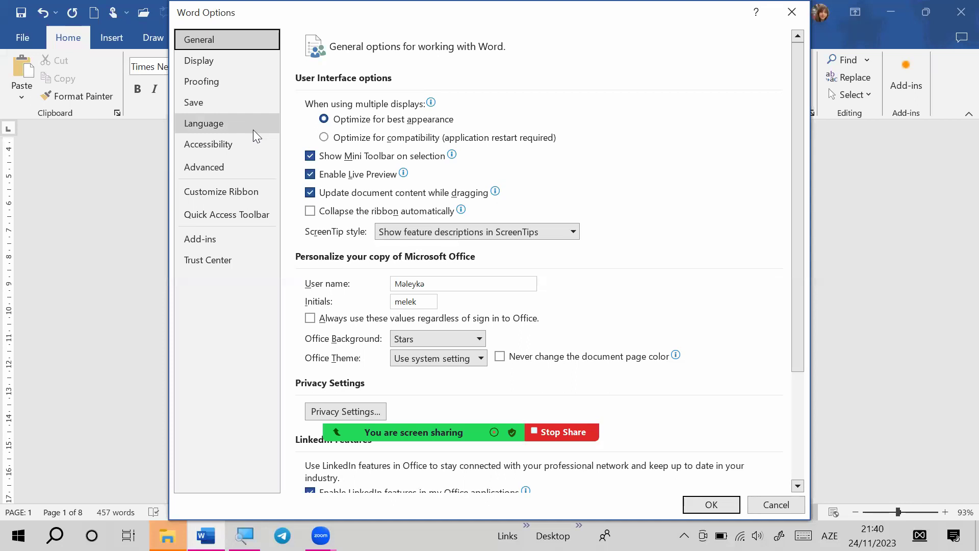
{"action": "left_click", "coordinate": [232, 105]}
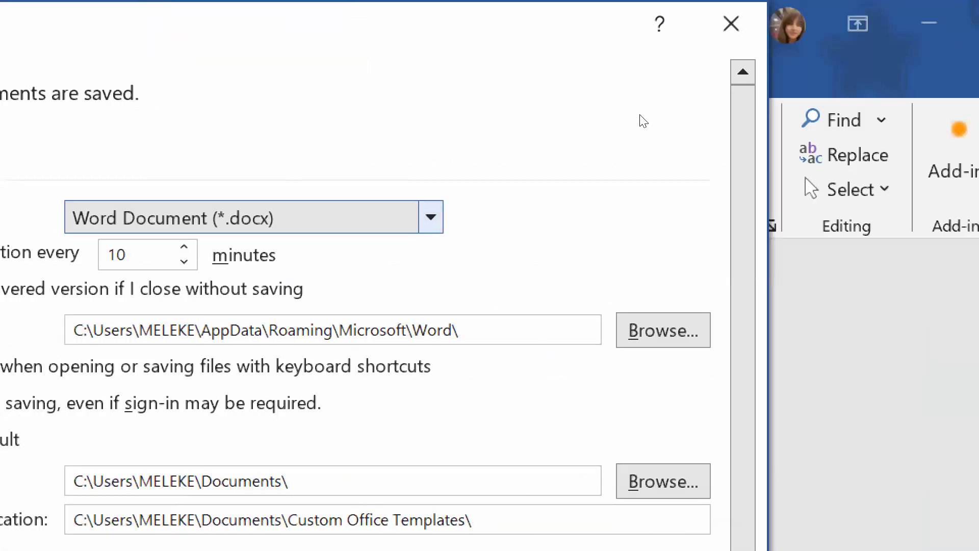
{"action": "key", "text": "alt+Down"}
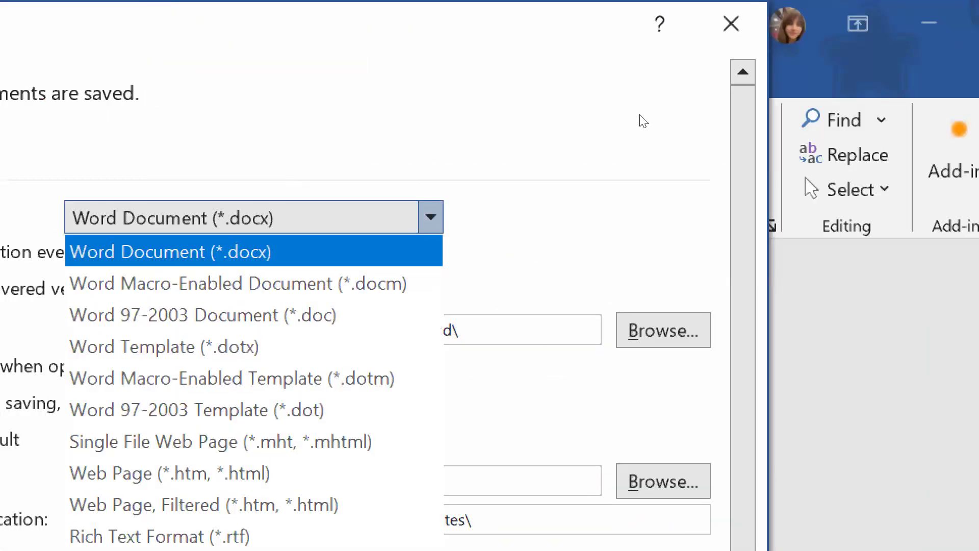
{"action": "key", "text": "Down"}
{"action": "key", "text": "End"}
{"action": "key", "text": "Home"}
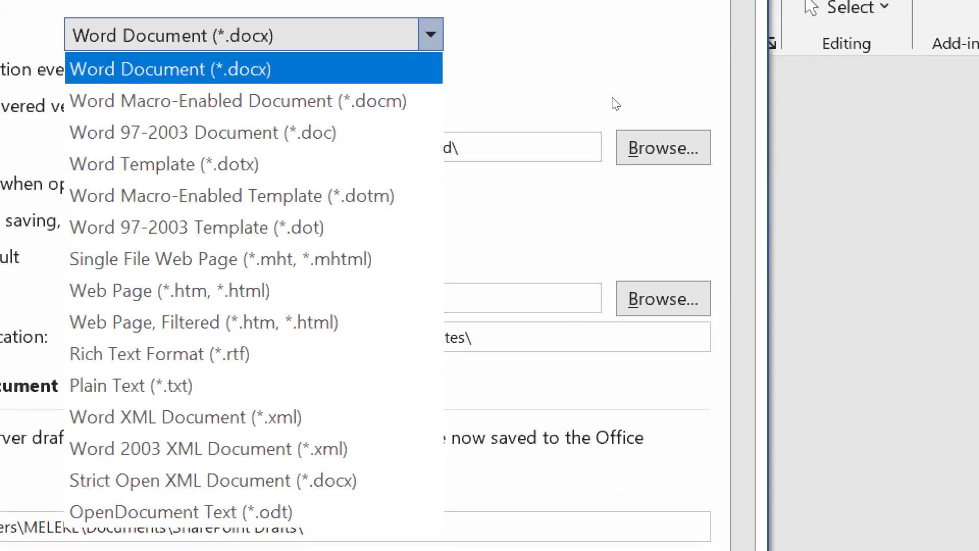
{"action": "key", "text": "Return"}
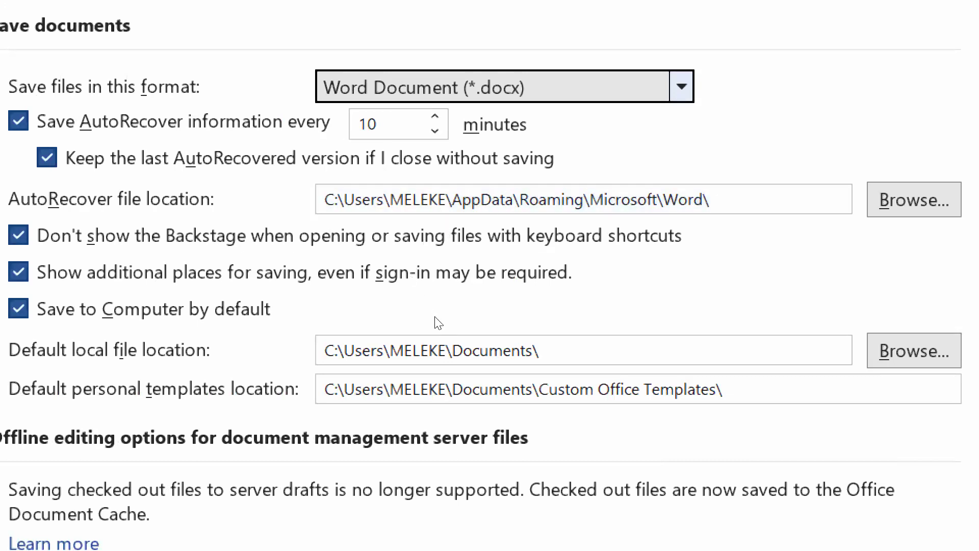
{"action": "scroll", "coordinate": [439, 323], "scroll_direction": "down", "scroll_amount": 2}
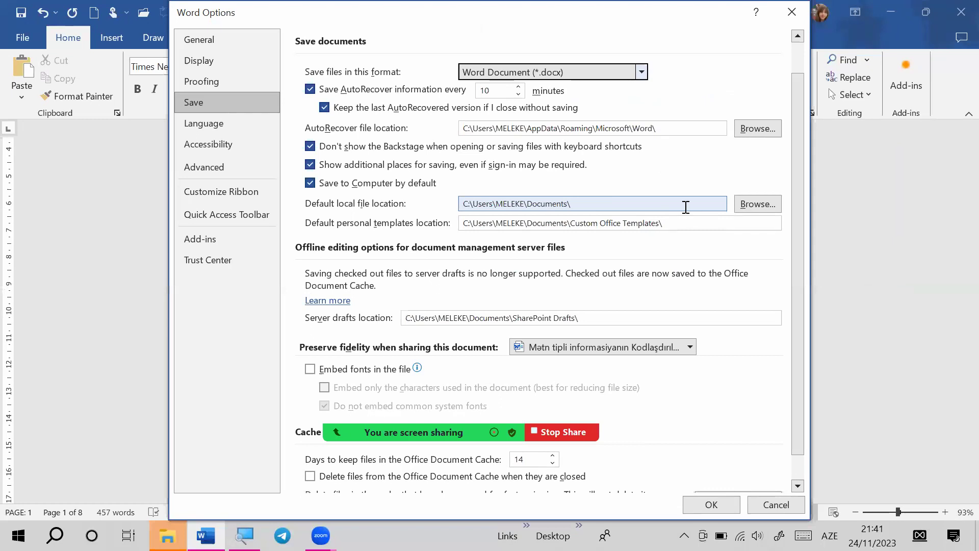
{"action": "scroll", "coordinate": [634, 366], "scroll_direction": "down", "scroll_amount": 1}
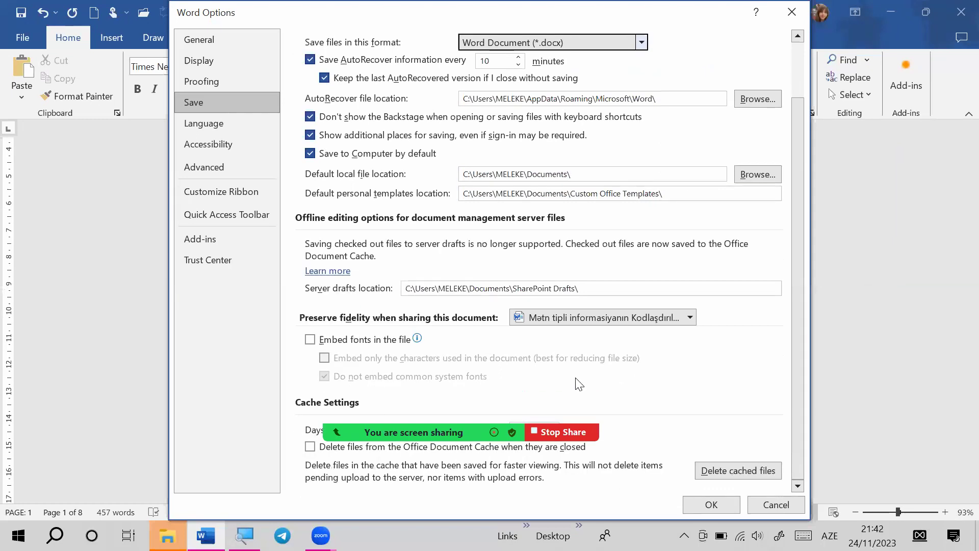
- In the Language options, move Russian to the top of the Office display languages and move English back above it
{"action": "left_click", "coordinate": [234, 121]}
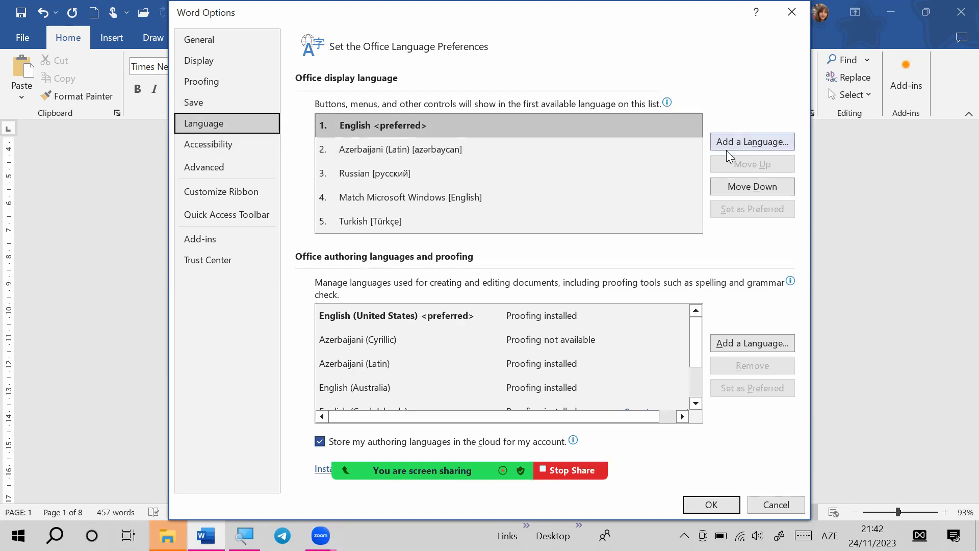
{"action": "left_click", "coordinate": [426, 180]}
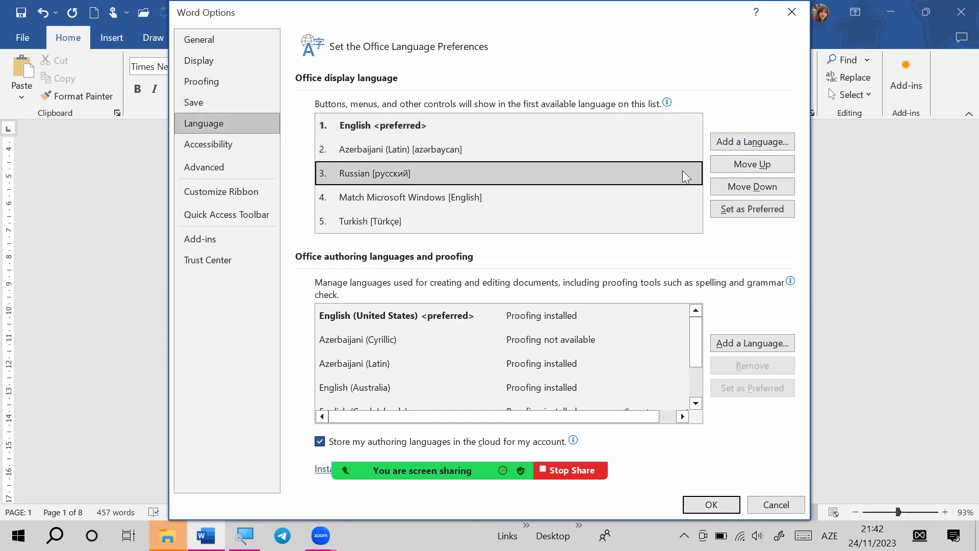
{"action": "left_click", "coordinate": [744, 166]}
{"action": "left_click", "coordinate": [744, 166]}
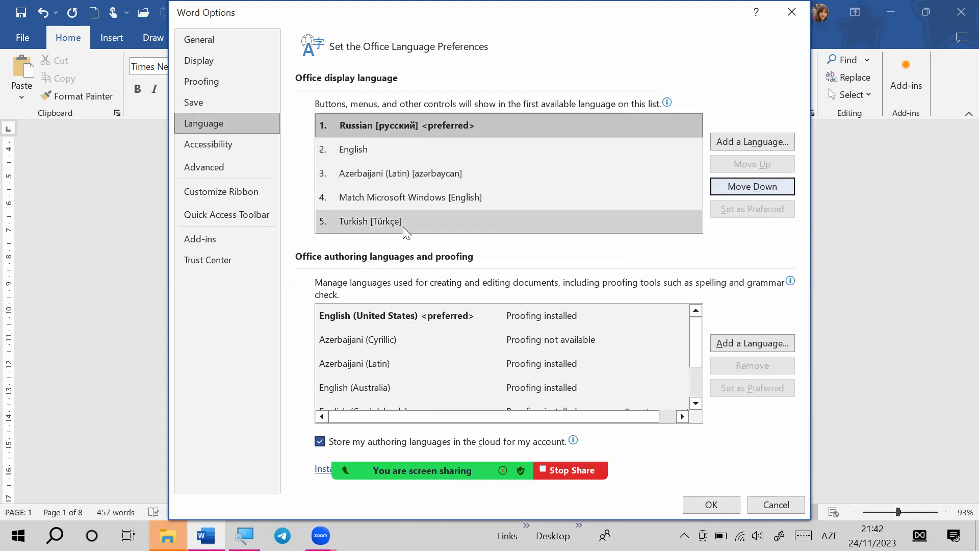
{"action": "left_click", "coordinate": [411, 151]}
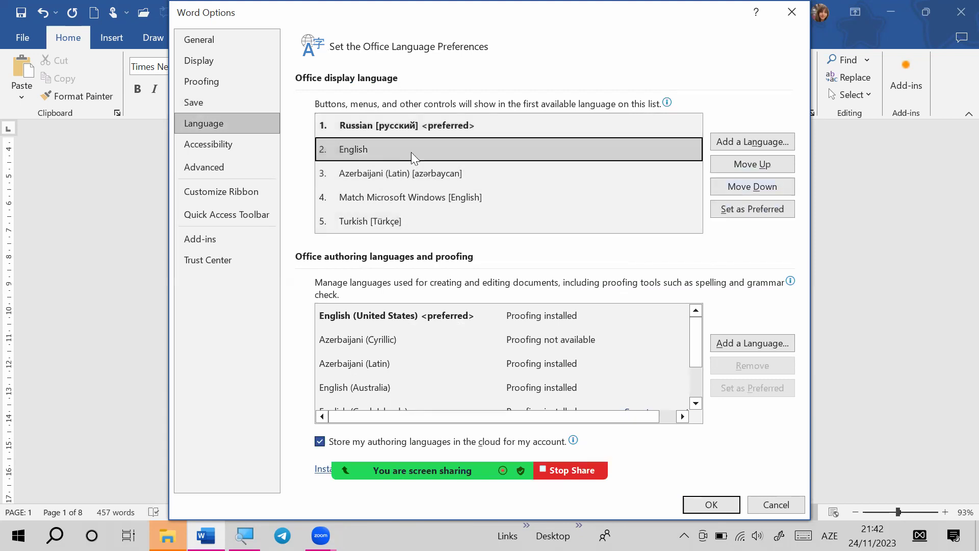
{"action": "left_click", "coordinate": [772, 163]}
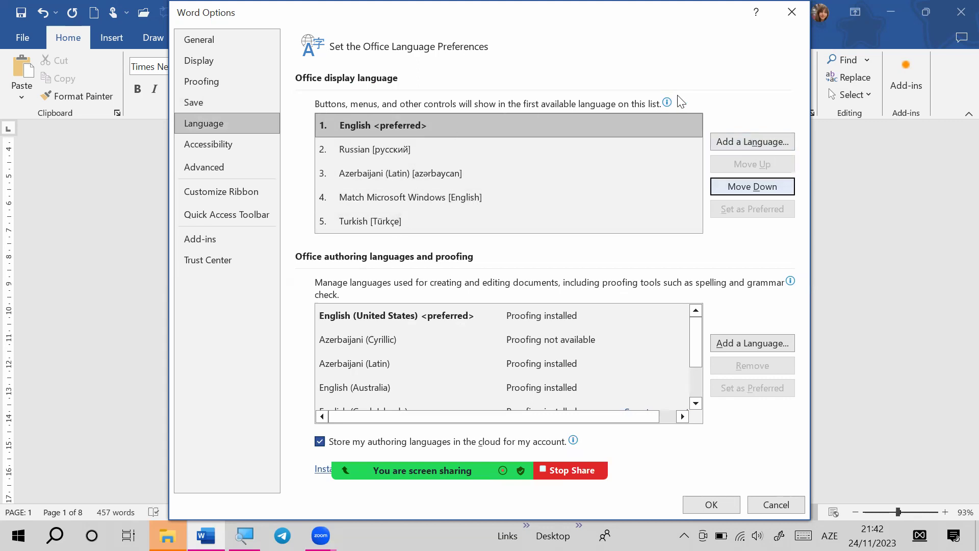
- Examine the display languages available to install, close that list without installing any, and review the Office authoring and proofing languages
{"action": "left_click", "coordinate": [730, 140]}
{"action": "scroll", "coordinate": [501, 187], "scroll_direction": "down", "scroll_amount": 3}
{"action": "scroll", "coordinate": [502, 190], "scroll_direction": "down", "scroll_amount": 20}
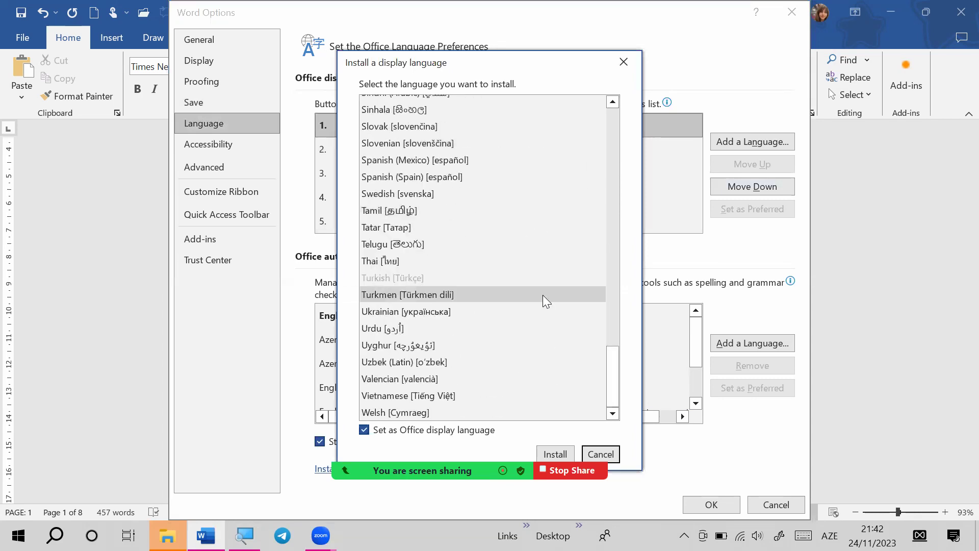
{"action": "scroll", "coordinate": [475, 225], "scroll_direction": "up", "scroll_amount": 7}
{"action": "scroll", "coordinate": [540, 207], "scroll_direction": "up", "scroll_amount": 4}
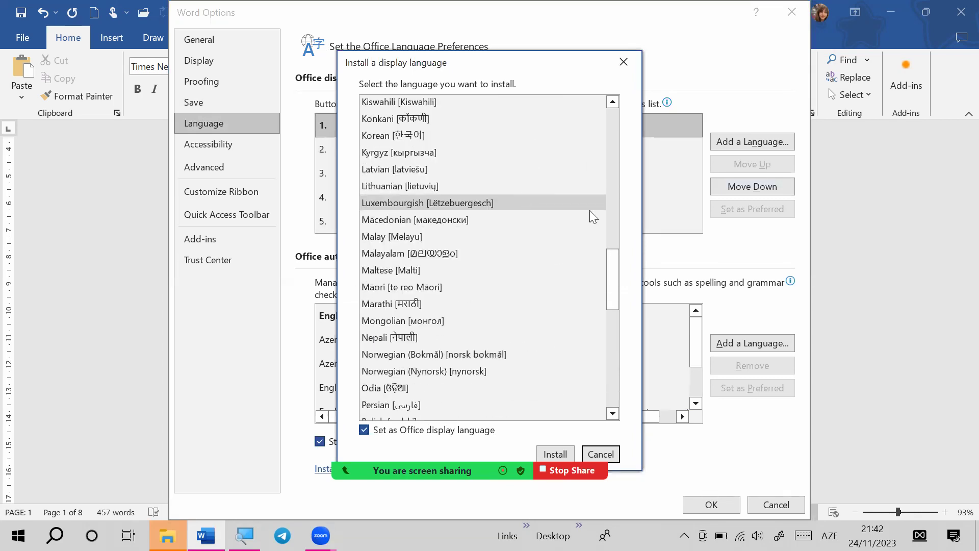
{"action": "left_click_drag", "start_coordinate": [616, 262], "coordinate": [616, 102]}
{"action": "left_click", "coordinate": [622, 62]}
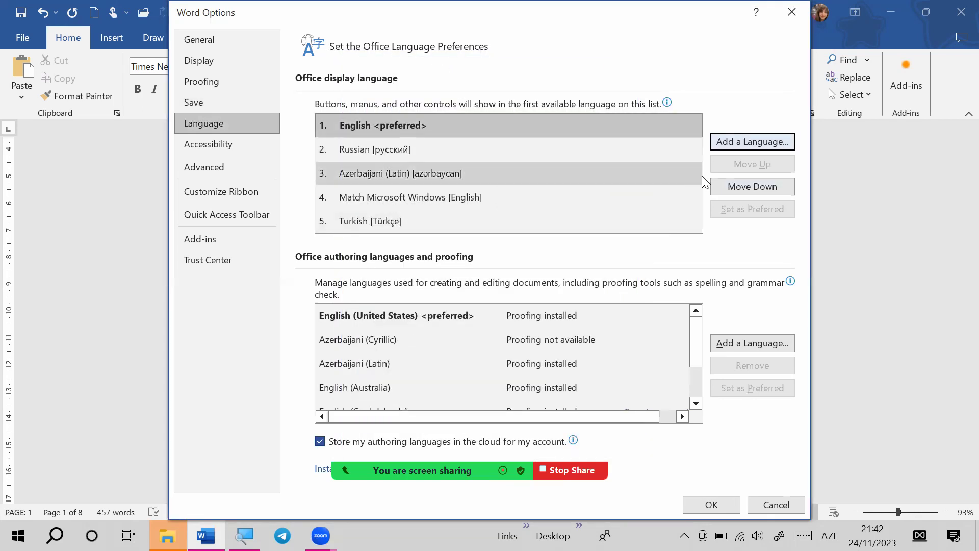
{"action": "scroll", "coordinate": [582, 337], "scroll_direction": "down", "scroll_amount": 2}
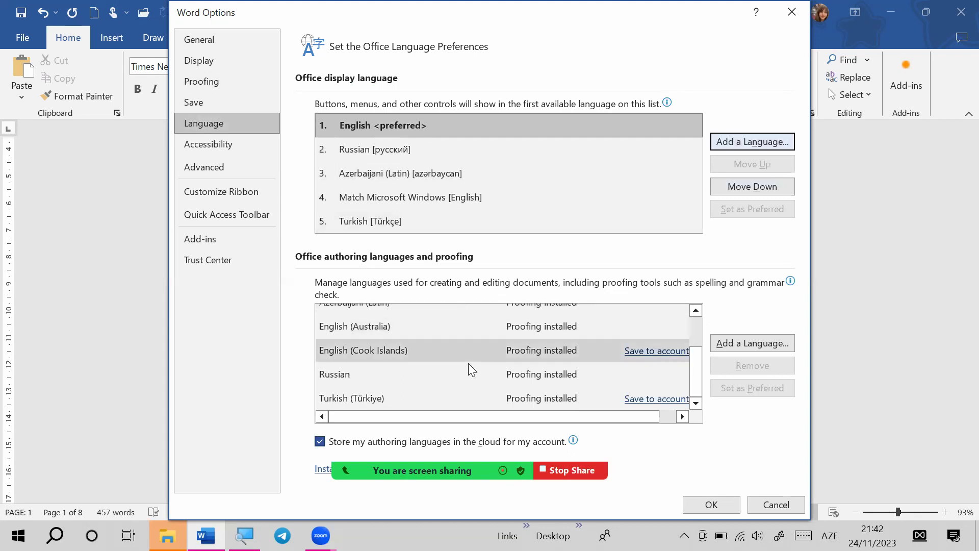
{"action": "scroll", "coordinate": [594, 367], "scroll_direction": "up", "scroll_amount": 2}
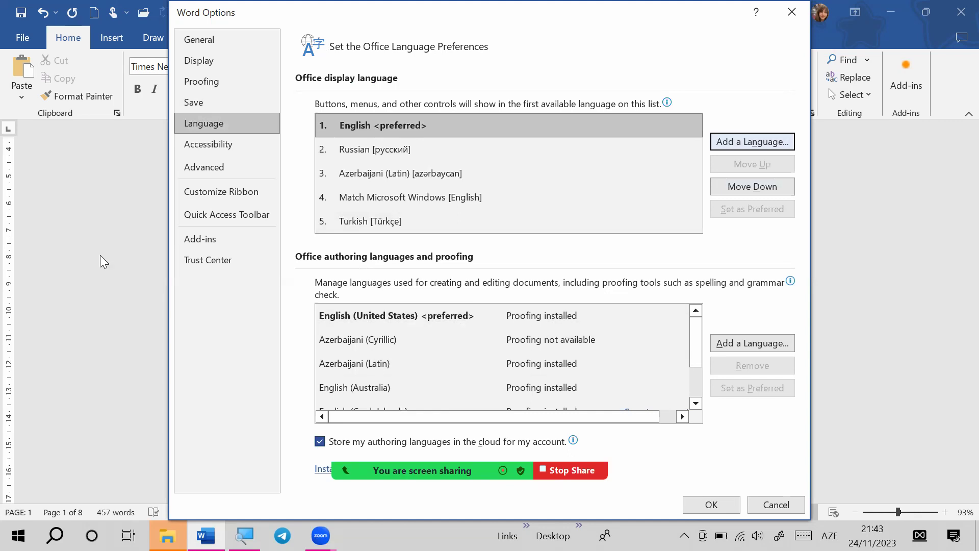
- Examine the Accessibility options and the Advanced options from Editing and Cut, copy, and paste through Show document content to Display
{"action": "left_click", "coordinate": [216, 147]}
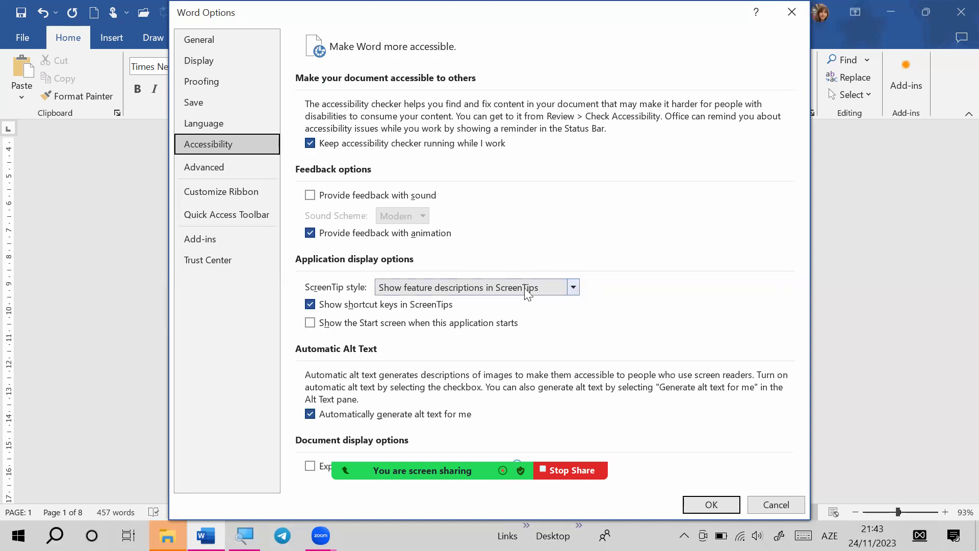
{"action": "left_click", "coordinate": [220, 170]}
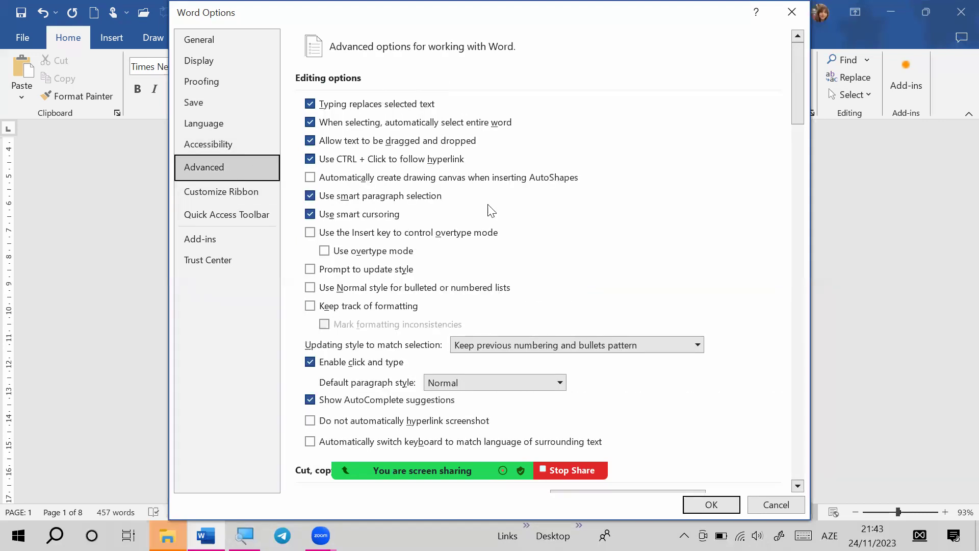
{"action": "scroll", "coordinate": [462, 286], "scroll_direction": "down", "scroll_amount": 3}
{"action": "scroll", "coordinate": [458, 283], "scroll_direction": "down", "scroll_amount": 4}
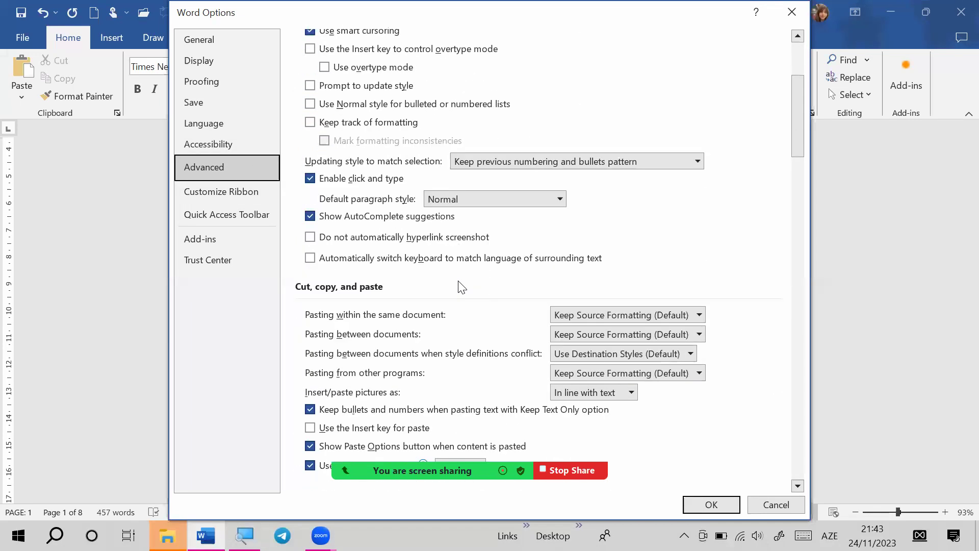
{"action": "scroll", "coordinate": [456, 285], "scroll_direction": "up", "scroll_amount": 7}
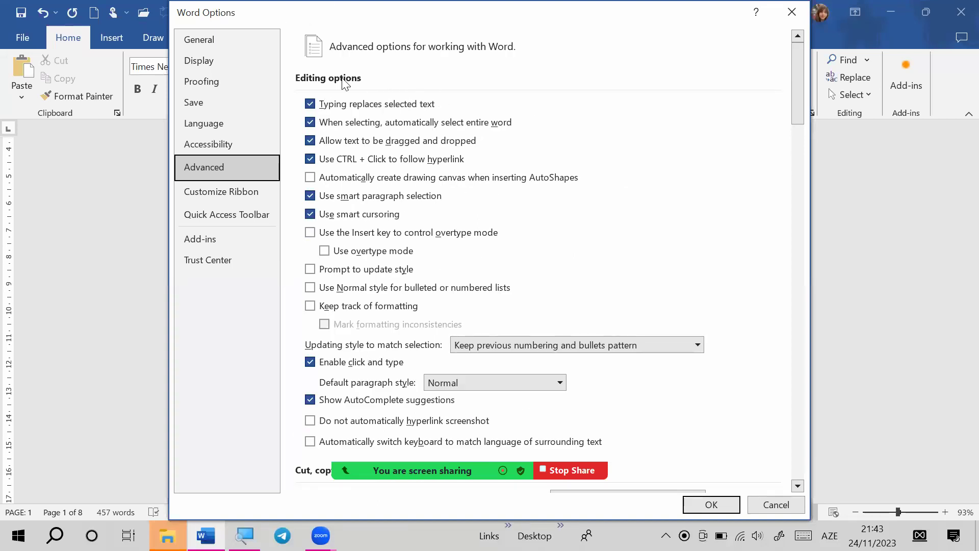
{"action": "scroll", "coordinate": [354, 91], "scroll_direction": "down", "scroll_amount": 5}
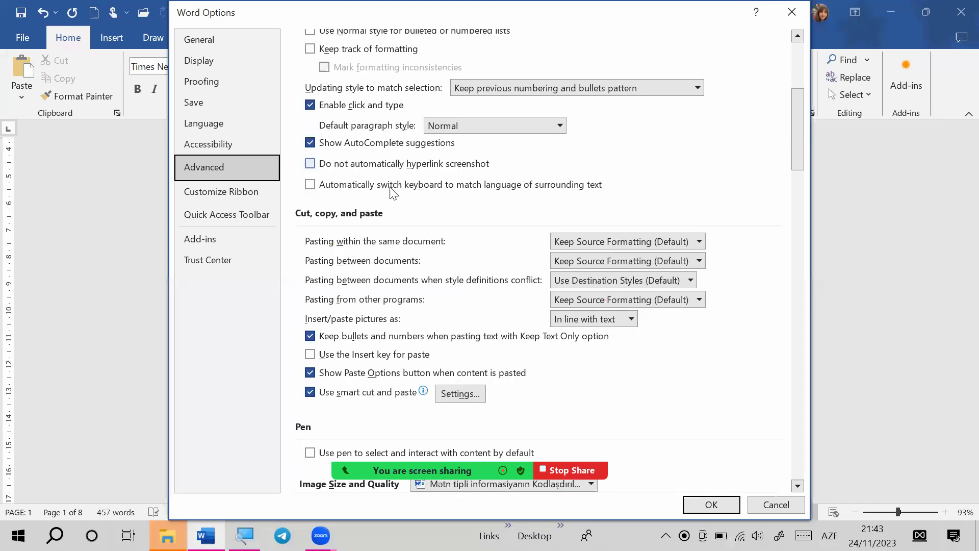
{"action": "scroll", "coordinate": [392, 193], "scroll_direction": "down", "scroll_amount": 2}
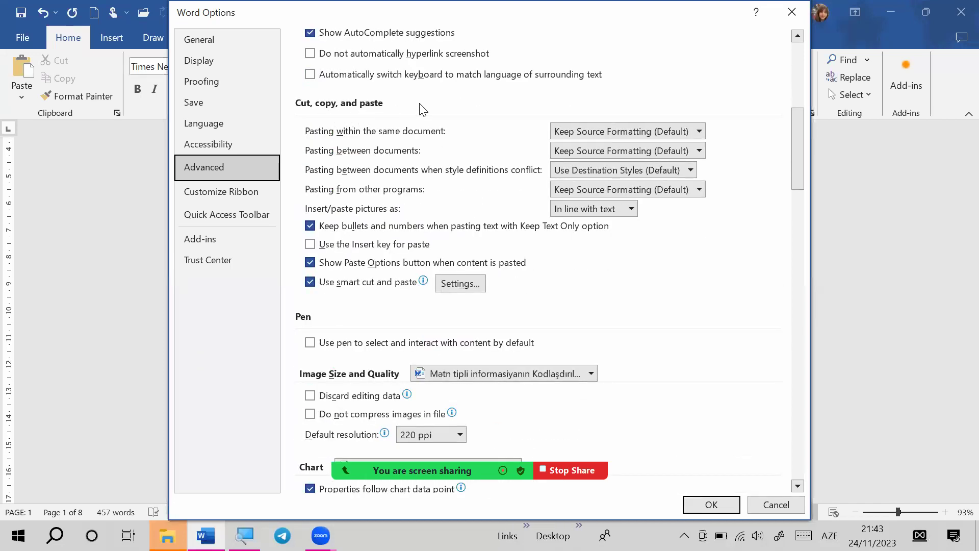
{"action": "scroll", "coordinate": [422, 109], "scroll_direction": "down", "scroll_amount": 5}
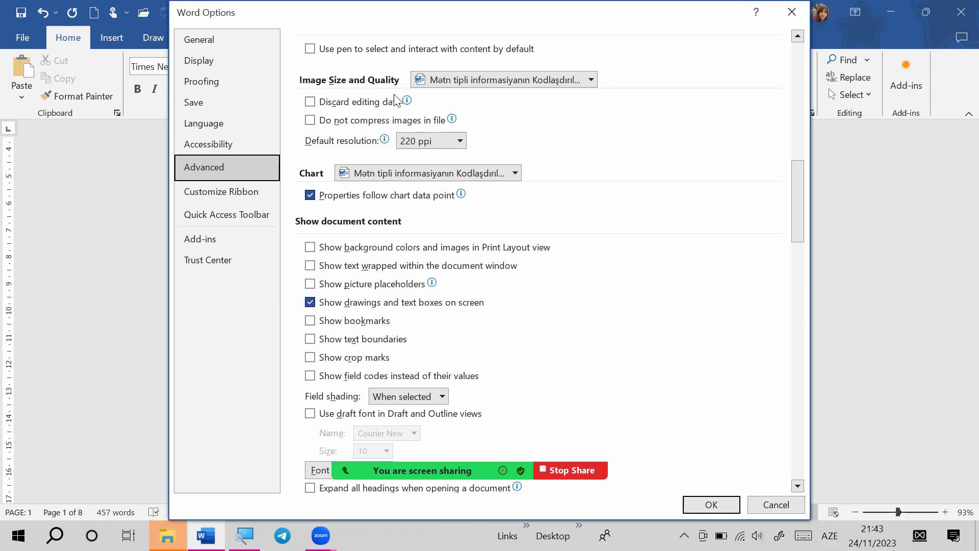
{"action": "scroll", "coordinate": [395, 99], "scroll_direction": "down", "scroll_amount": 1}
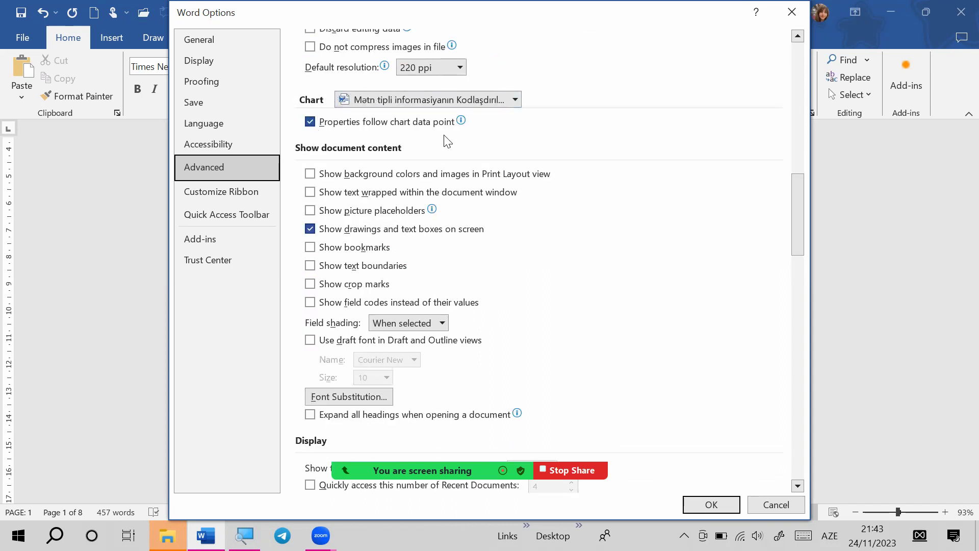
{"action": "scroll", "coordinate": [401, 158], "scroll_direction": "down", "scroll_amount": 4}
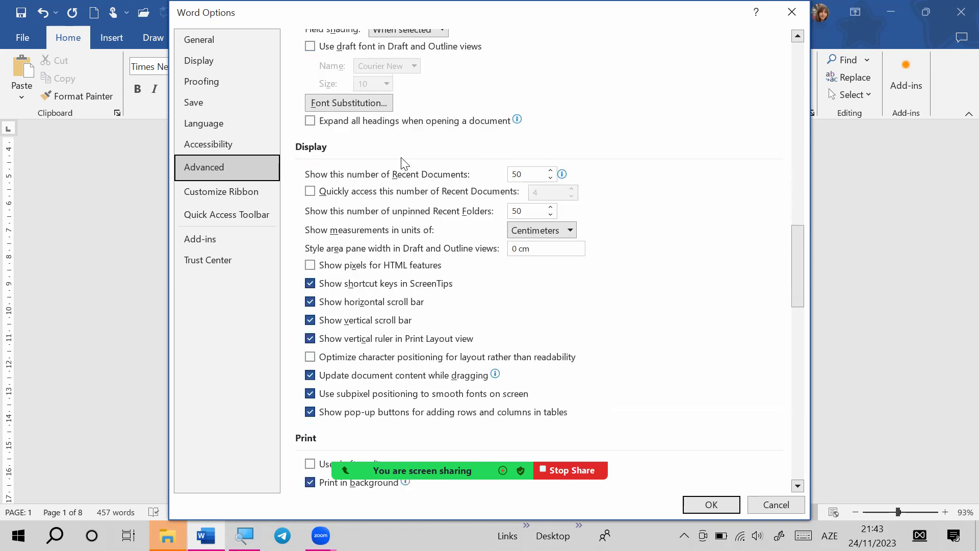
{"action": "scroll", "coordinate": [355, 168], "scroll_direction": "down", "scroll_amount": 1}
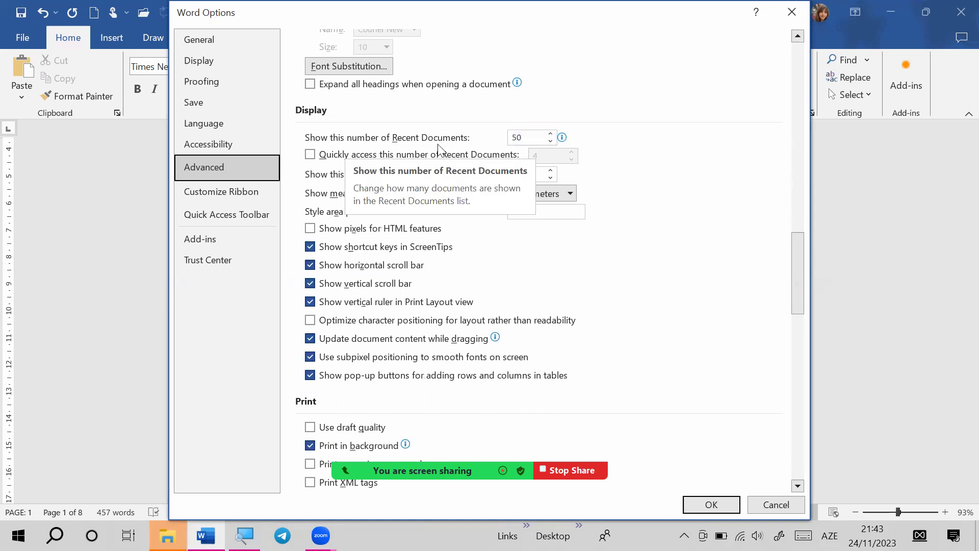
- Inspect the number of Recent Documents setting and the choices for measurement units in the Advanced display options
{"action": "left_click", "coordinate": [553, 139]}
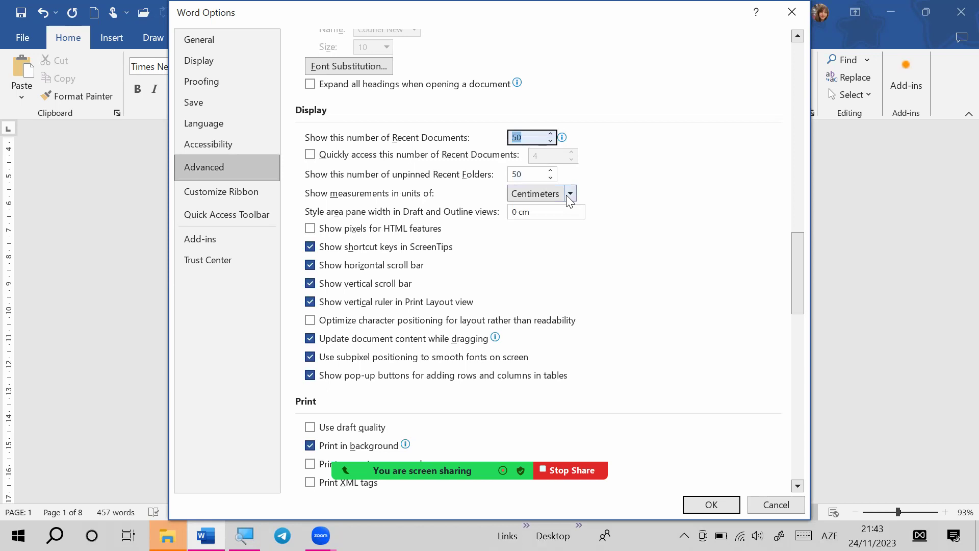
{"action": "scroll", "coordinate": [570, 199], "scroll_direction": "up", "scroll_amount": 2}
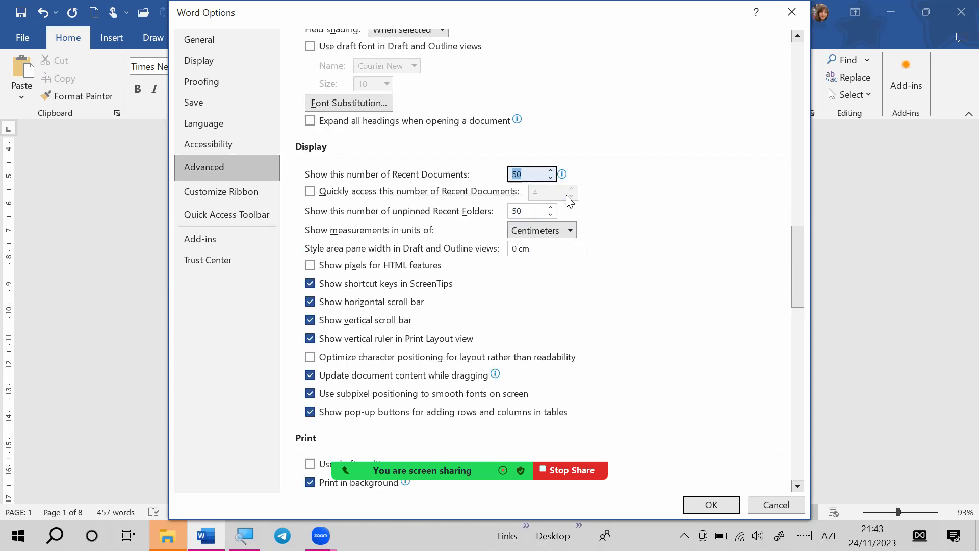
{"action": "left_click", "coordinate": [569, 232]}
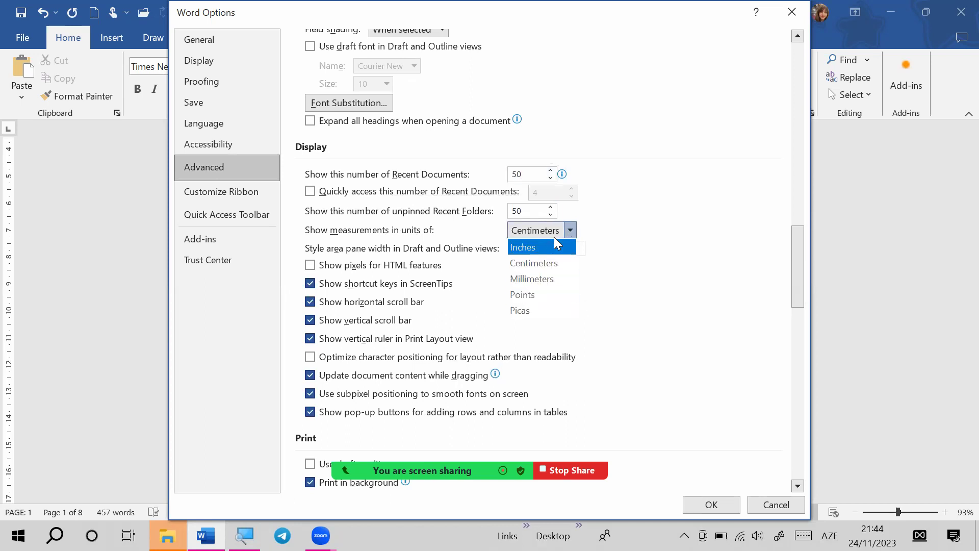
{"action": "left_click", "coordinate": [589, 229]}
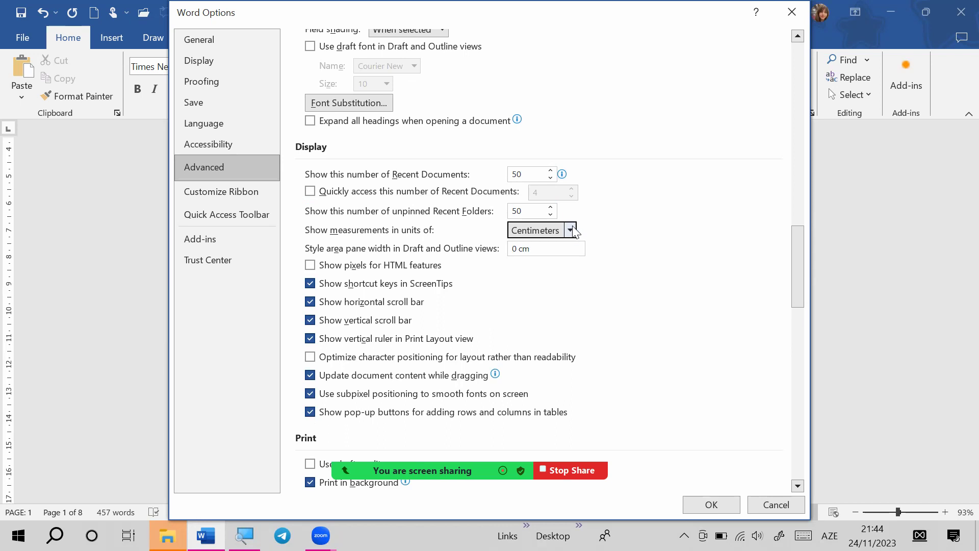
{"action": "left_click", "coordinate": [569, 231]}
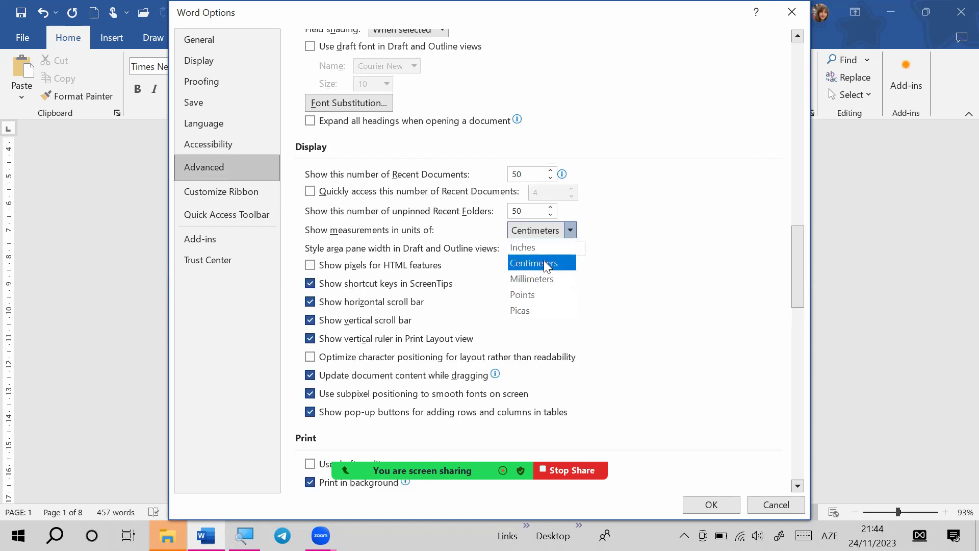
- Examine the Print and Save settings further down in the Advanced options
{"action": "scroll", "coordinate": [553, 305], "scroll_direction": "down", "scroll_amount": 3}
{"action": "scroll", "coordinate": [553, 305], "scroll_direction": "down", "scroll_amount": 1}
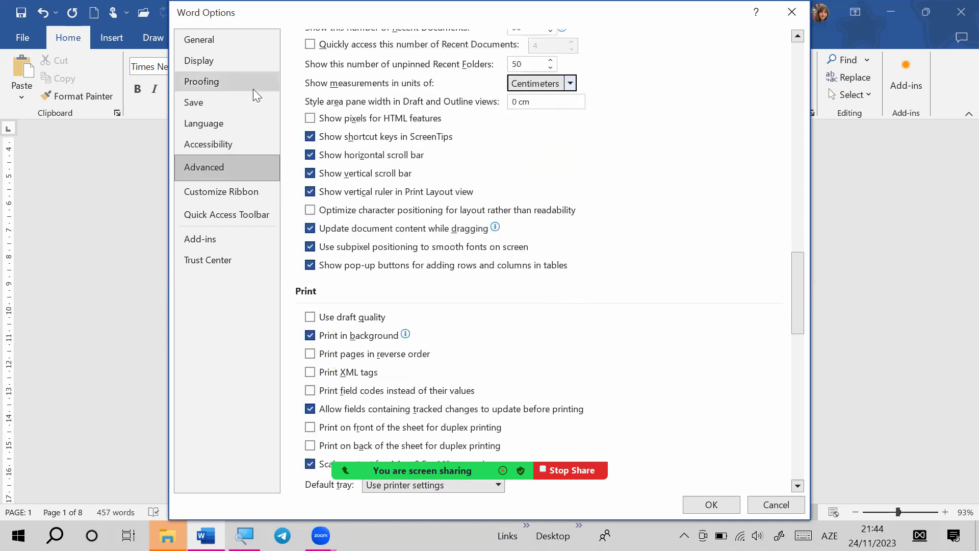
{"action": "scroll", "coordinate": [493, 173], "scroll_direction": "down", "scroll_amount": 2}
{"action": "scroll", "coordinate": [494, 173], "scroll_direction": "down", "scroll_amount": 3}
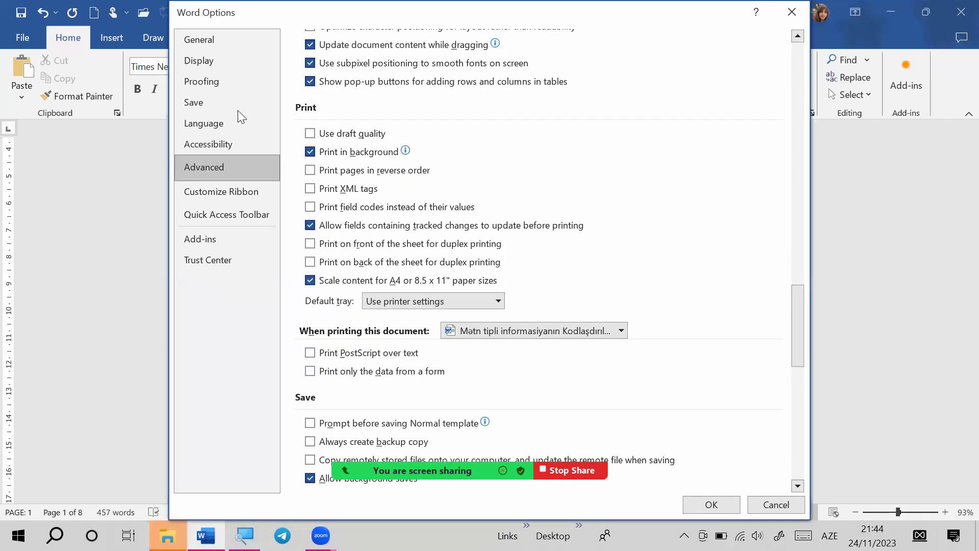
- Examine the remaining Advanced options from Save and Preserve fidelity through General to the document's layout options
{"action": "scroll", "coordinate": [444, 168], "scroll_direction": "down", "scroll_amount": 4}
{"action": "scroll", "coordinate": [378, 252], "scroll_direction": "down", "scroll_amount": 8}
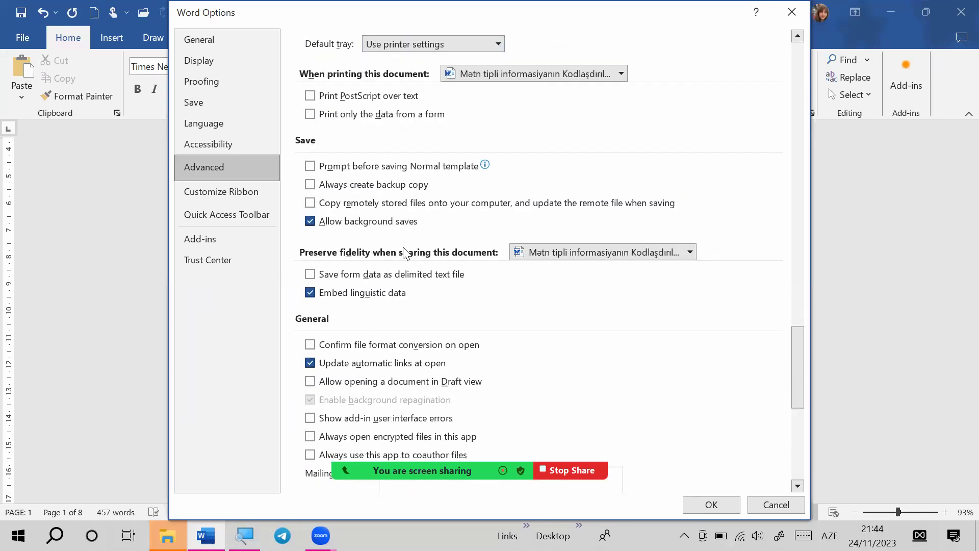
{"action": "scroll", "coordinate": [365, 272], "scroll_direction": "down", "scroll_amount": 2}
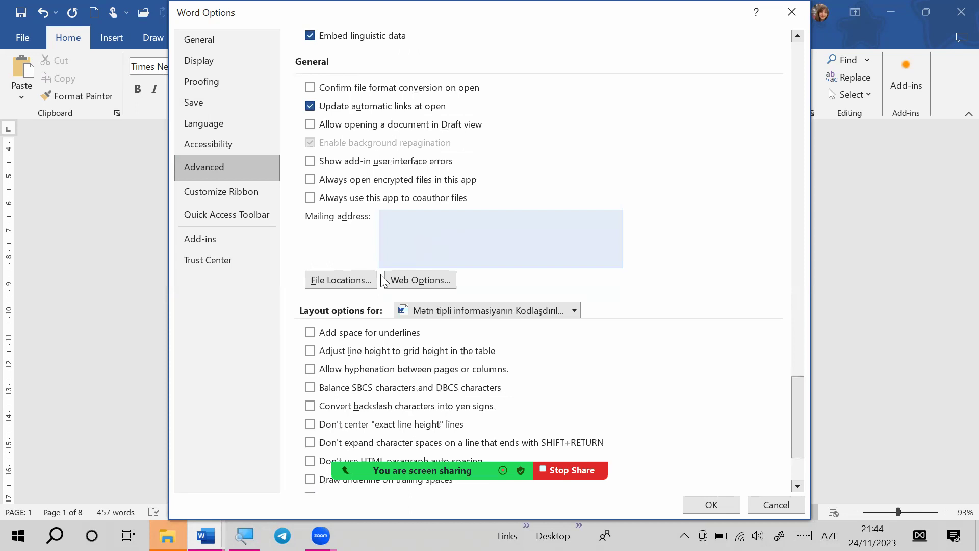
{"action": "scroll", "coordinate": [459, 243], "scroll_direction": "down", "scroll_amount": 2}
{"action": "scroll", "coordinate": [384, 242], "scroll_direction": "up", "scroll_amount": 20}
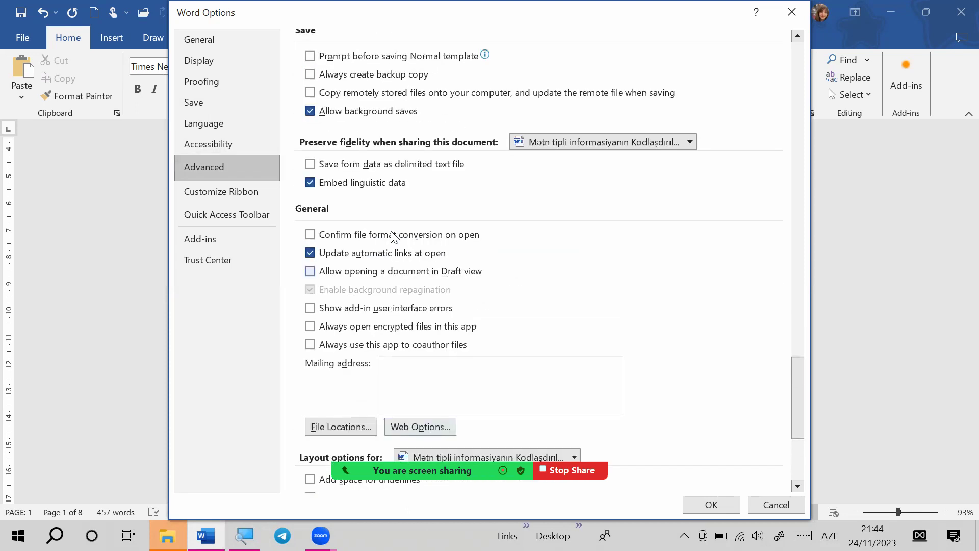
- Review the ribbon customization settings, expanding the Insert (Blog Post) tab to see its groups and collapsing it again
{"action": "left_click", "coordinate": [225, 192]}
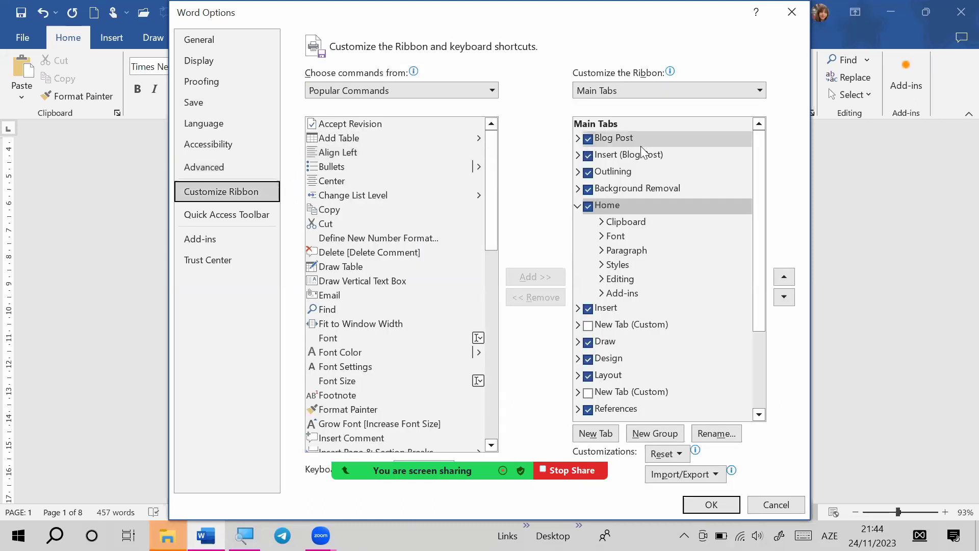
{"action": "scroll", "coordinate": [663, 178], "scroll_direction": "down", "scroll_amount": 2}
{"action": "scroll", "coordinate": [639, 214], "scroll_direction": "up", "scroll_amount": 3}
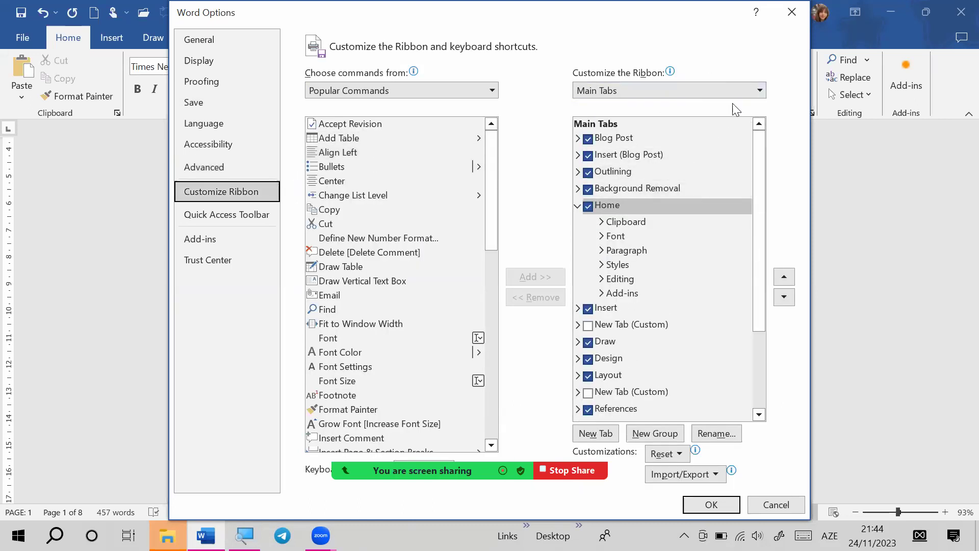
{"action": "left_click", "coordinate": [576, 156]}
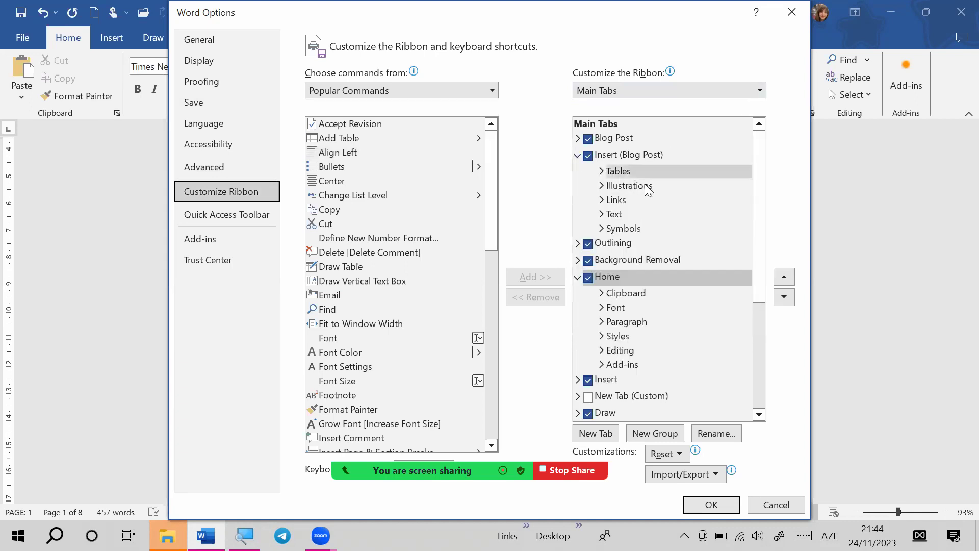
{"action": "left_click", "coordinate": [577, 155]}
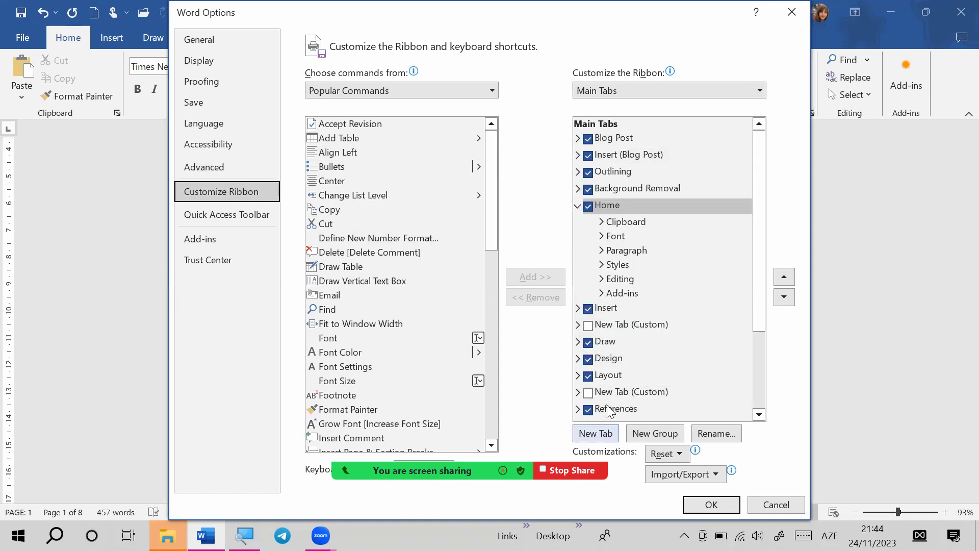
- Review the Quick Access Toolbar, Add-ins and Trust Center pages, and close Word Options
{"action": "left_click", "coordinate": [247, 225]}
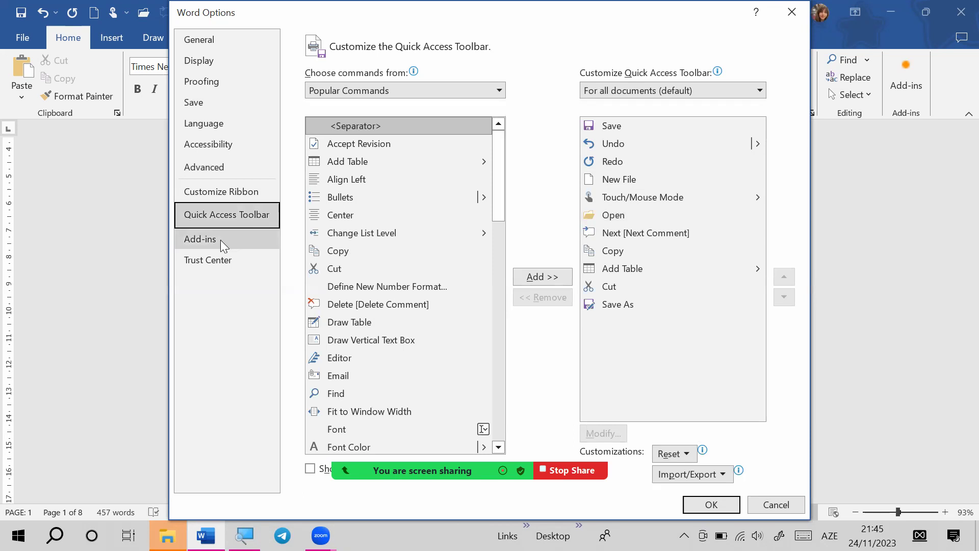
{"action": "left_click", "coordinate": [245, 238]}
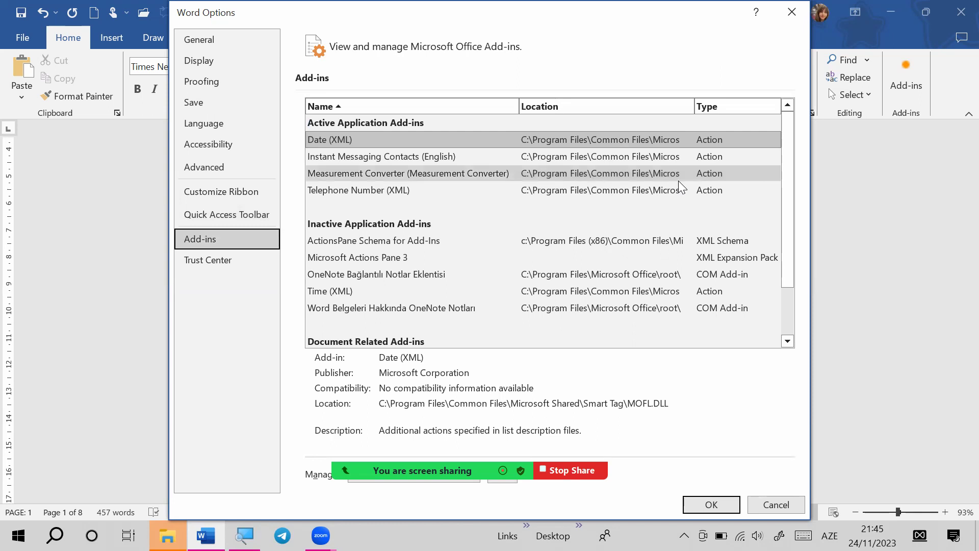
{"action": "left_click", "coordinate": [243, 260]}
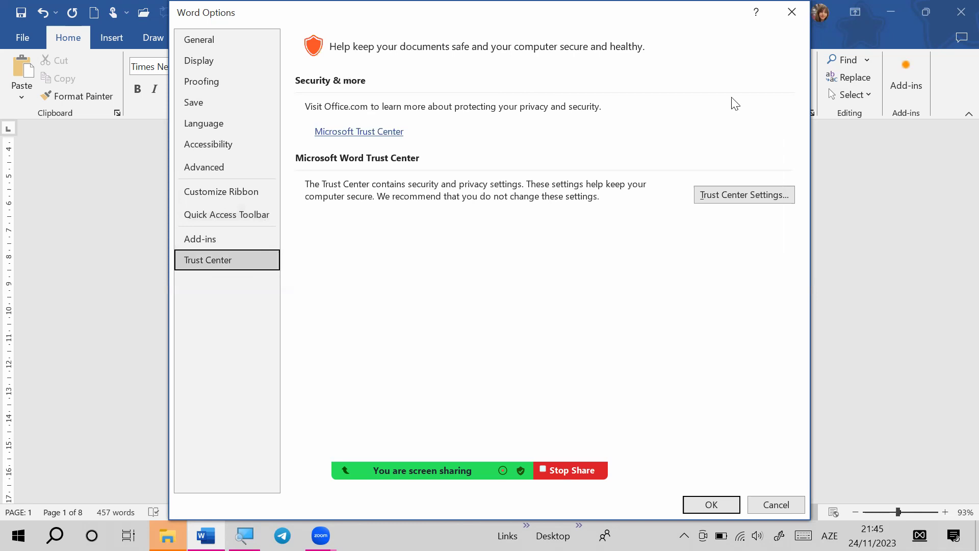
{"action": "left_click", "coordinate": [791, 14]}
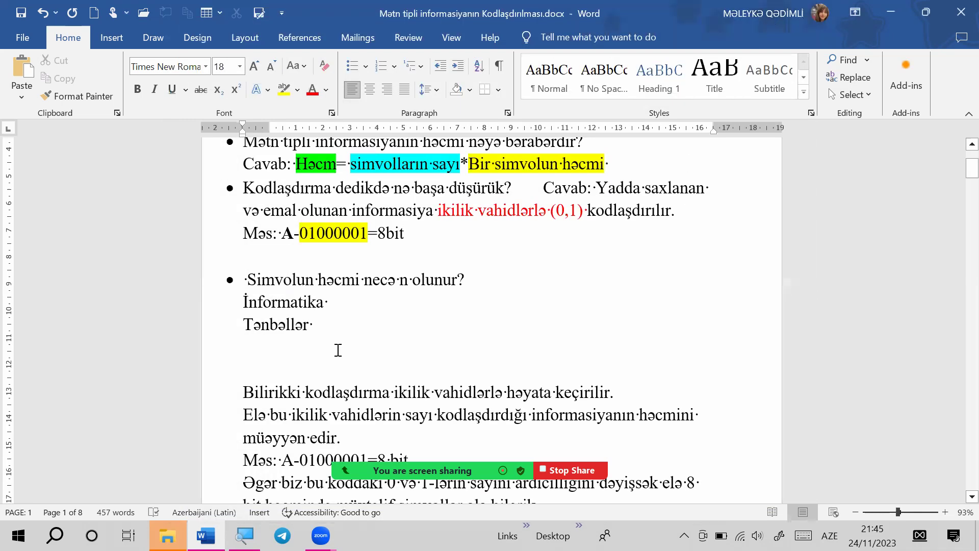
- Reopen Word Options, turn off always showing Spaces among the Display formatting marks, and apply the change
{"action": "left_click", "coordinate": [22, 37]}
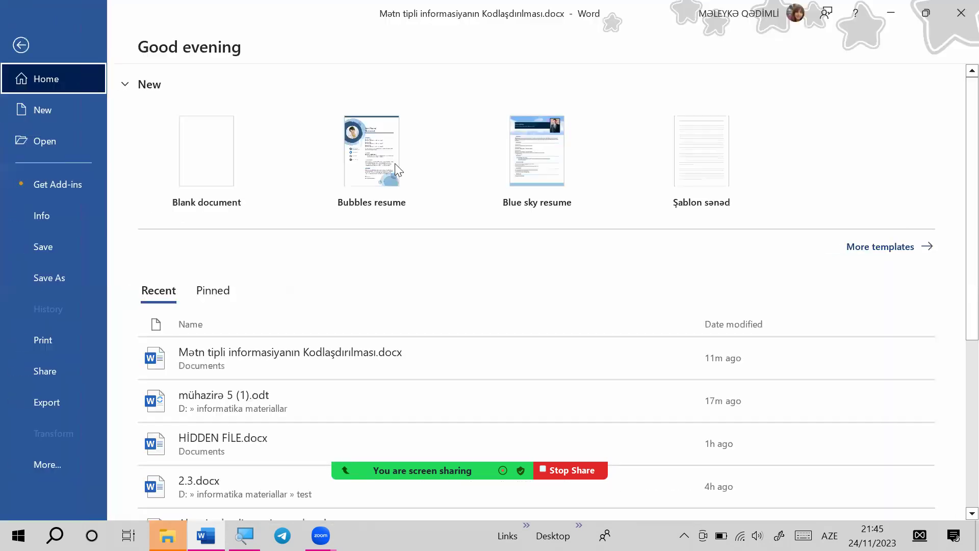
{"action": "left_click", "coordinate": [69, 484]}
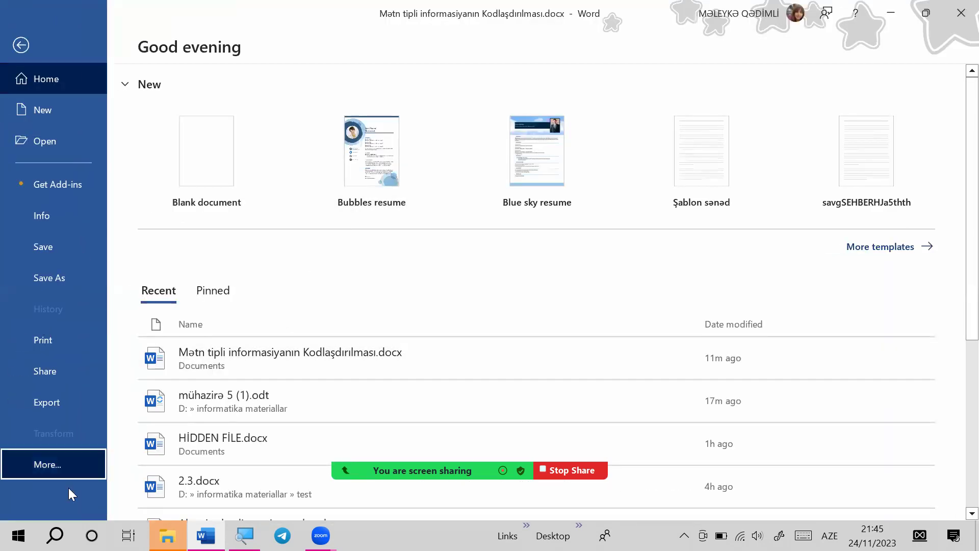
{"action": "left_click", "coordinate": [148, 461]}
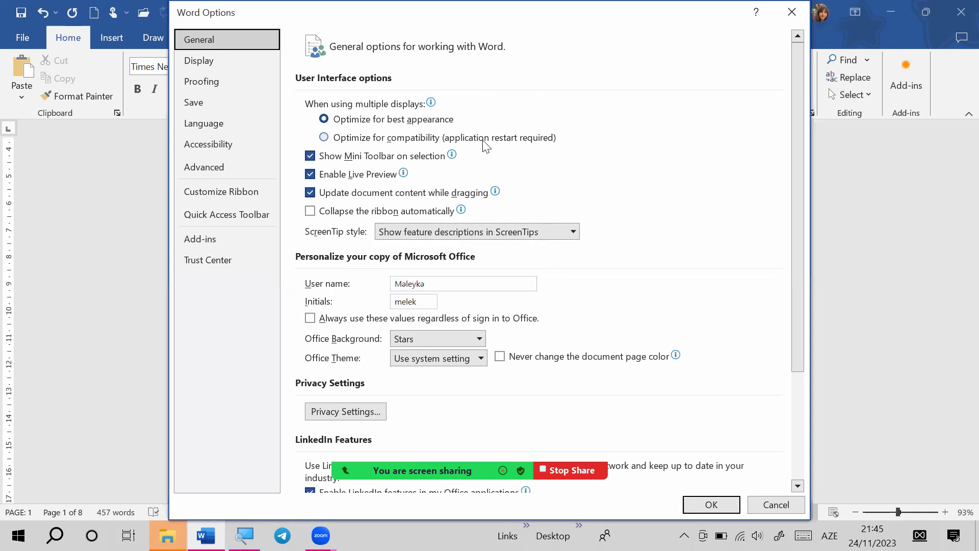
{"action": "mouse_move", "coordinate": [482, 145]}
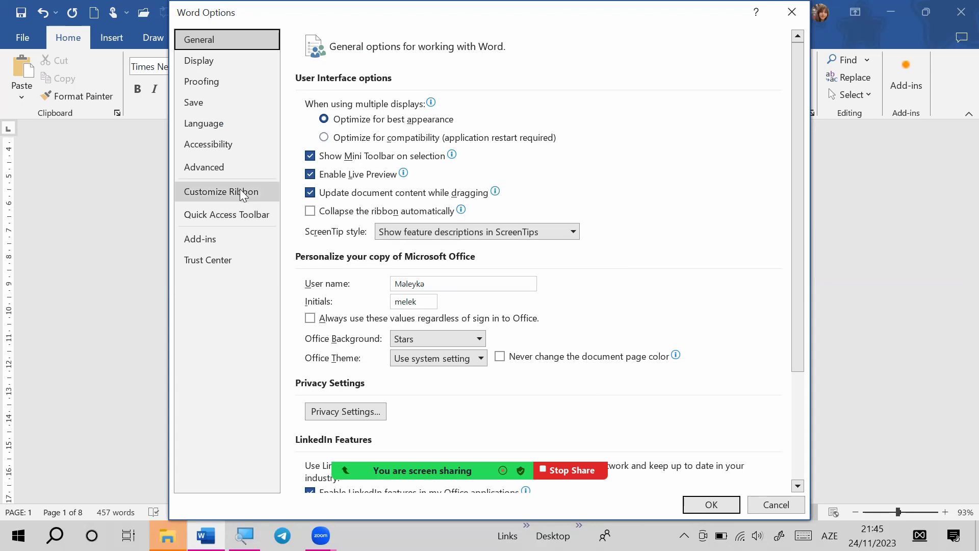
{"action": "left_click", "coordinate": [217, 82]}
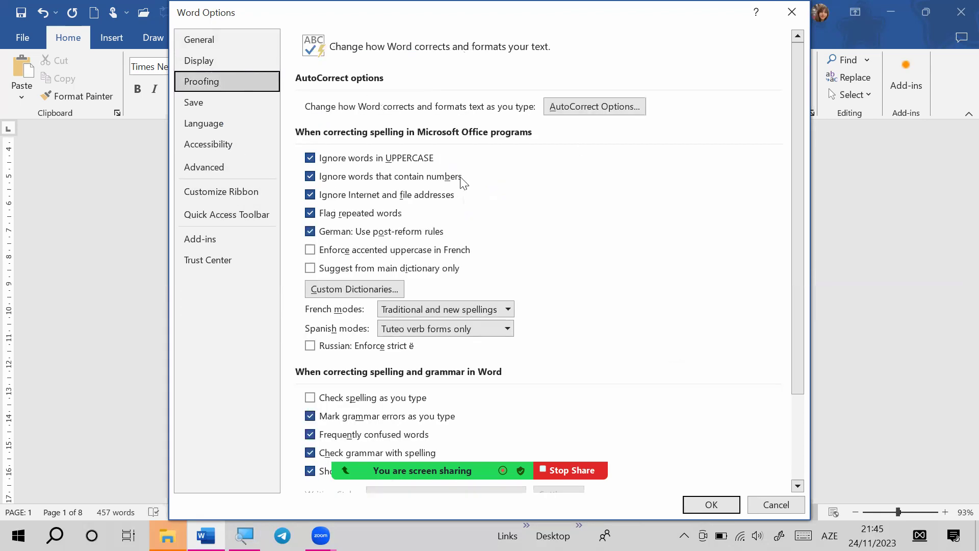
{"action": "left_click", "coordinate": [222, 60]}
{"action": "left_click", "coordinate": [310, 211]}
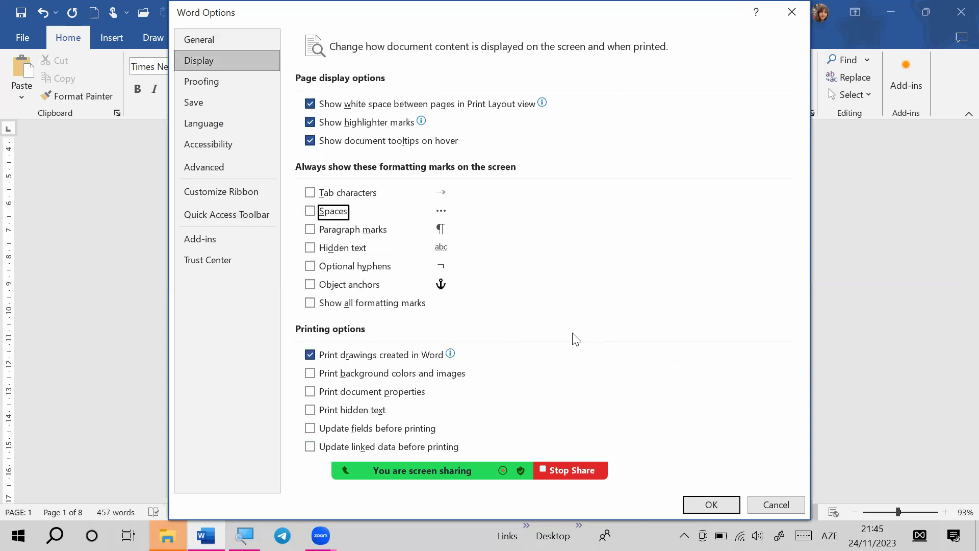
{"action": "left_click", "coordinate": [714, 513]}
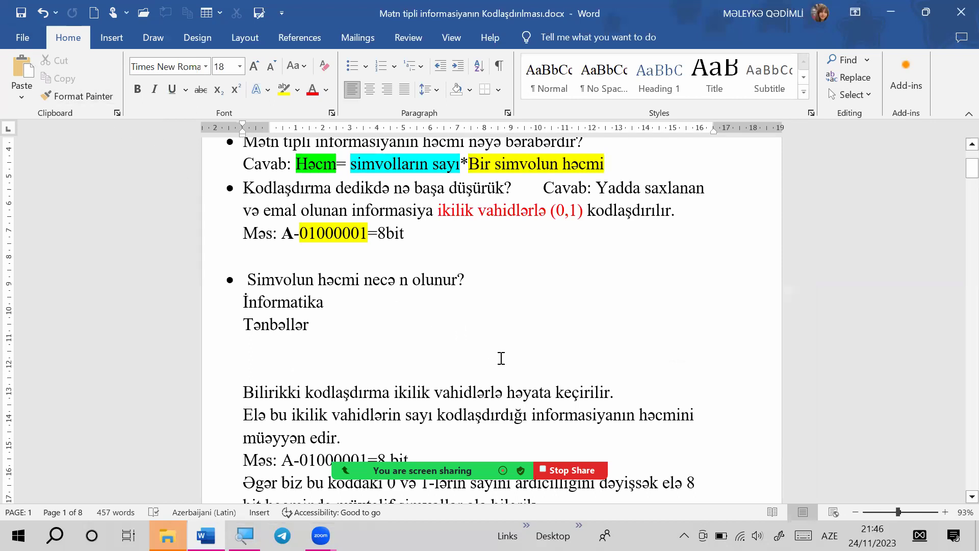
- Open the document's print preview and browse through its pages
{"action": "scroll", "coordinate": [500, 357], "scroll_direction": "up", "scroll_amount": 3}
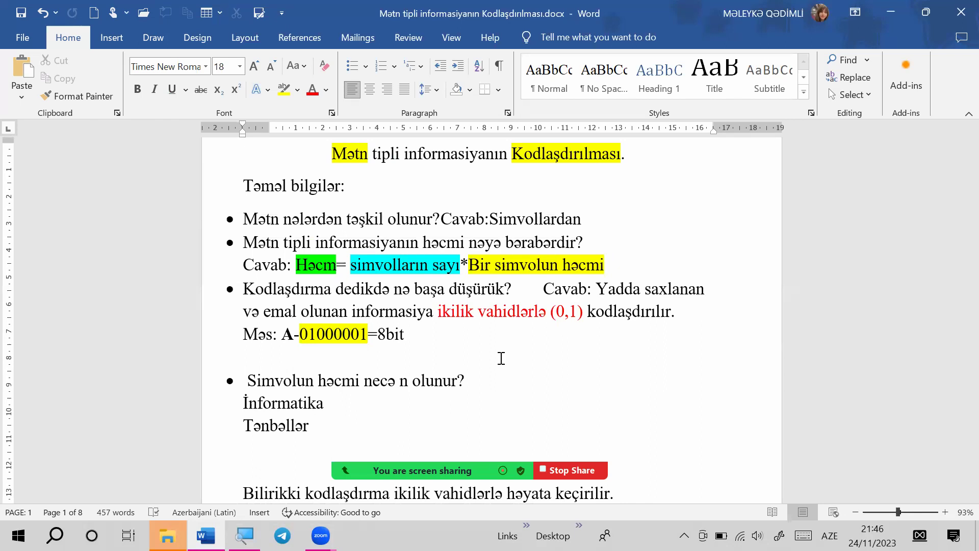
{"action": "left_click", "coordinate": [22, 37]}
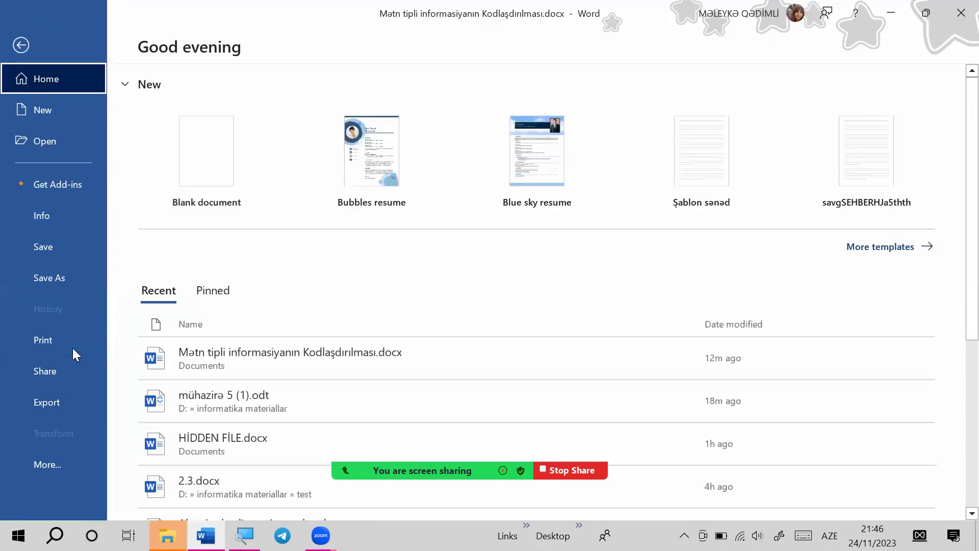
{"action": "left_click", "coordinate": [24, 60]}
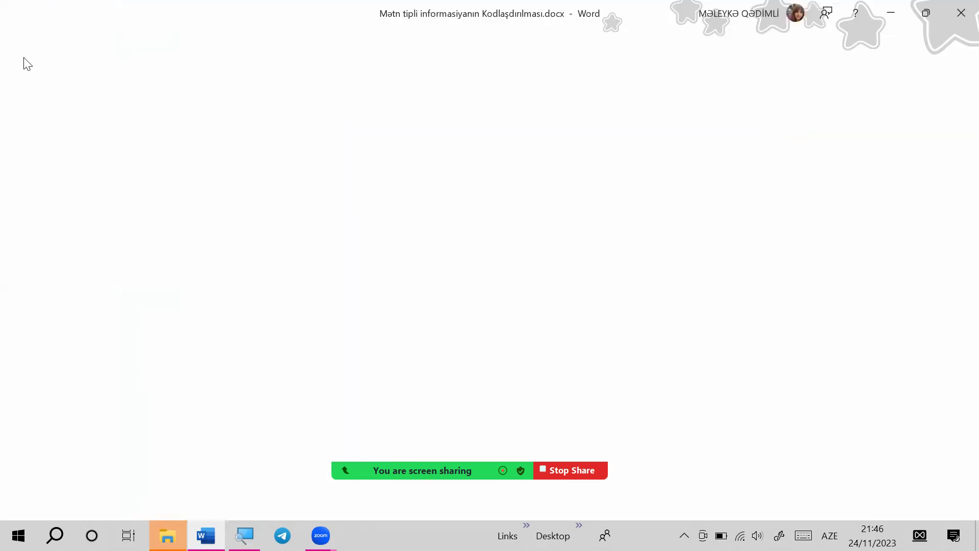
{"action": "key", "text": "ctrl+p"}
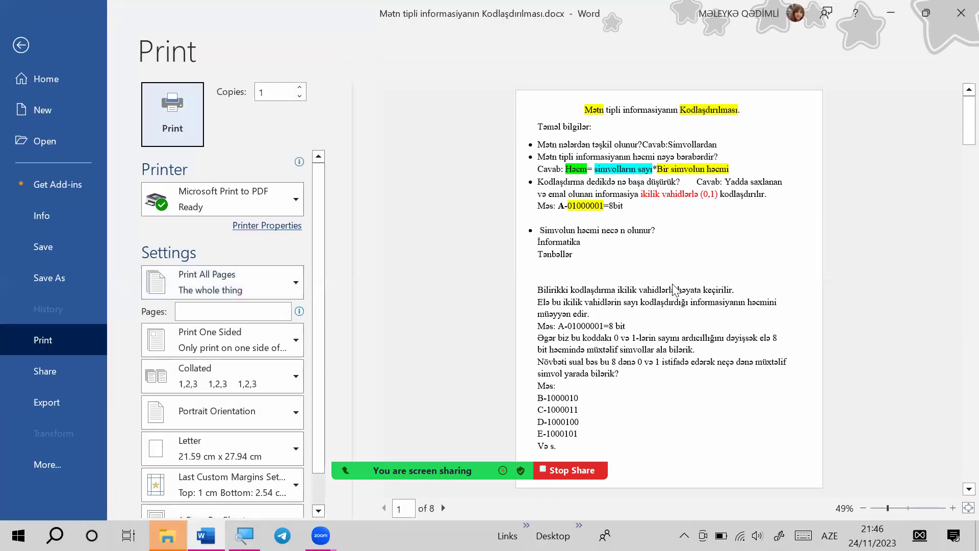
{"action": "scroll", "coordinate": [678, 288], "scroll_direction": "down", "scroll_amount": 4}
{"action": "scroll", "coordinate": [685, 294], "scroll_direction": "up", "scroll_amount": 4}
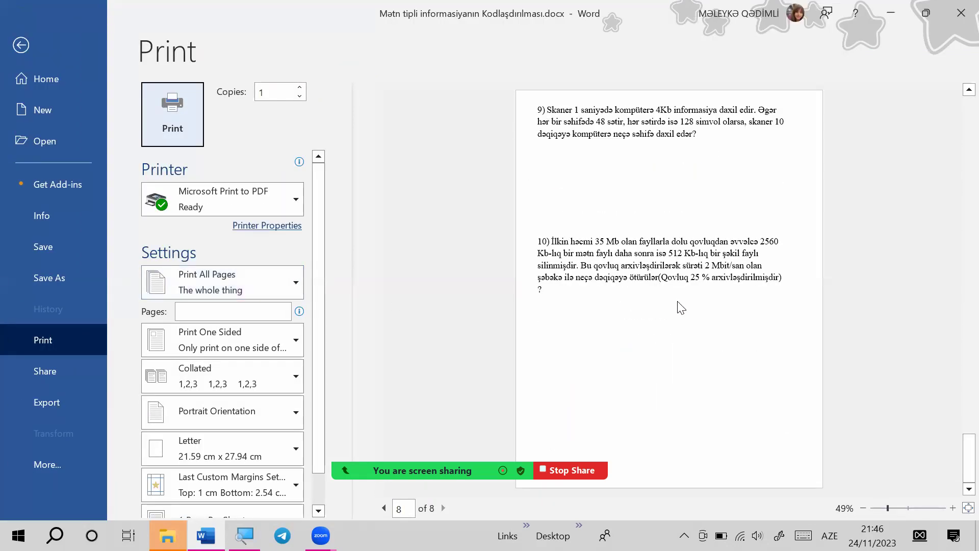
{"action": "scroll", "coordinate": [583, 286], "scroll_direction": "down", "scroll_amount": 5}
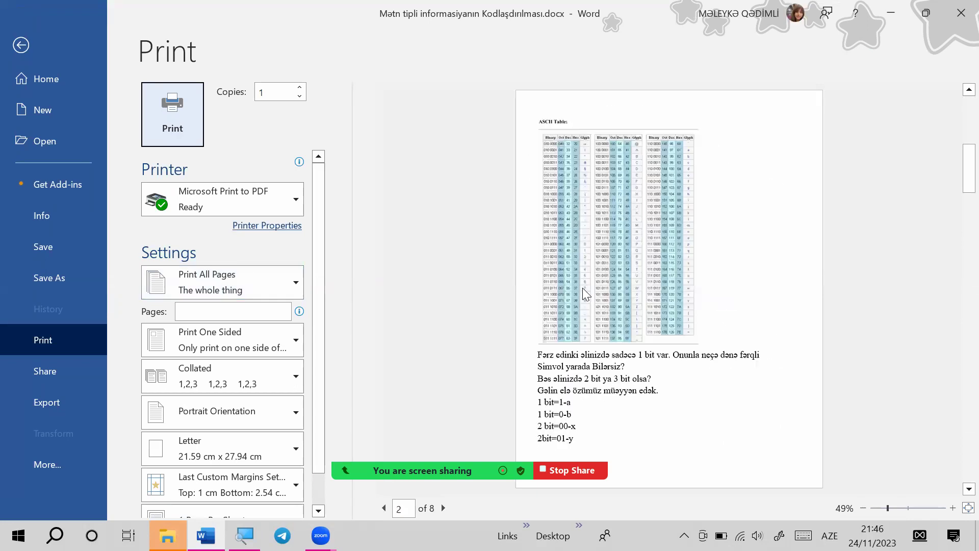
{"action": "scroll", "coordinate": [265, 340], "scroll_direction": "down", "scroll_amount": 1}
{"action": "scroll", "coordinate": [250, 354], "scroll_direction": "up", "scroll_amount": 1}
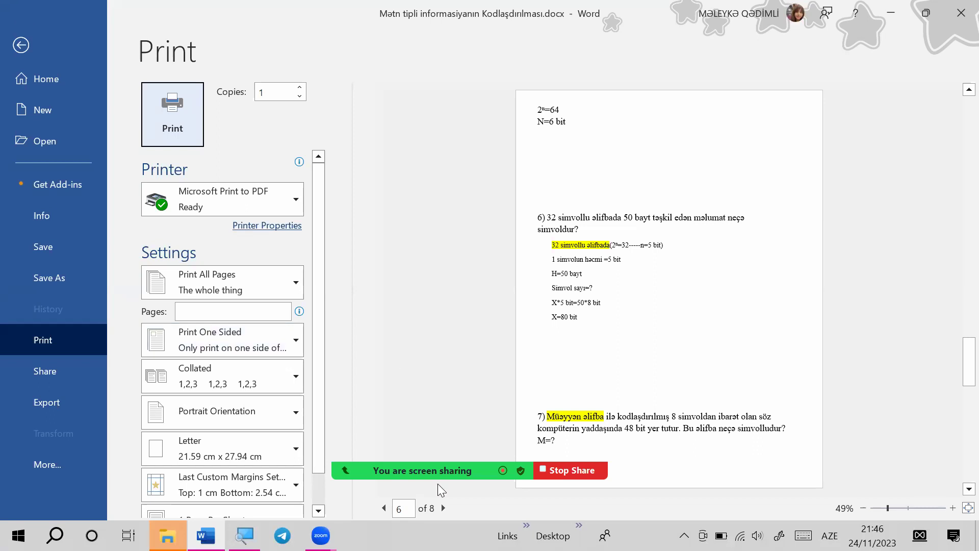
{"action": "scroll", "coordinate": [489, 295], "scroll_direction": "up", "scroll_amount": 3}
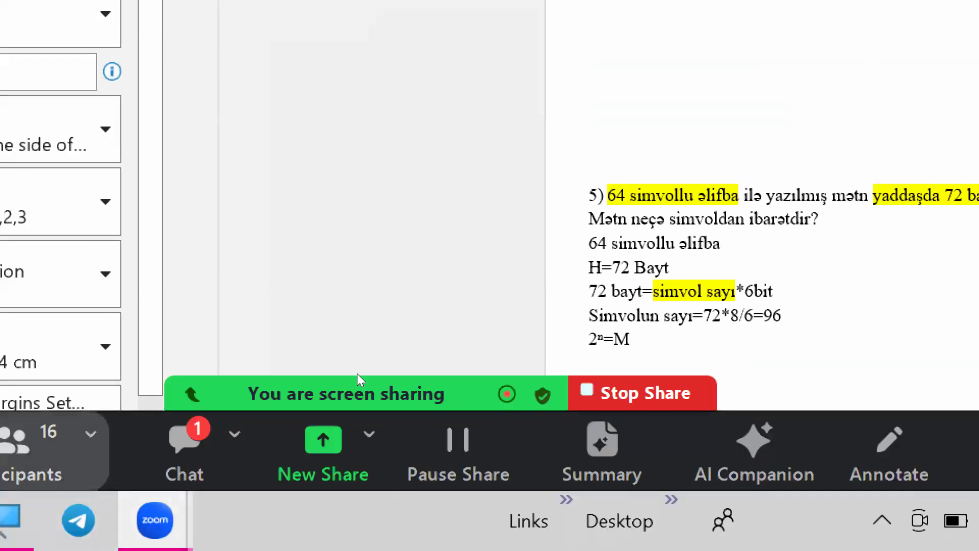
- Open the meeting chat in Zoom
{"action": "left_click", "coordinate": [184, 449]}
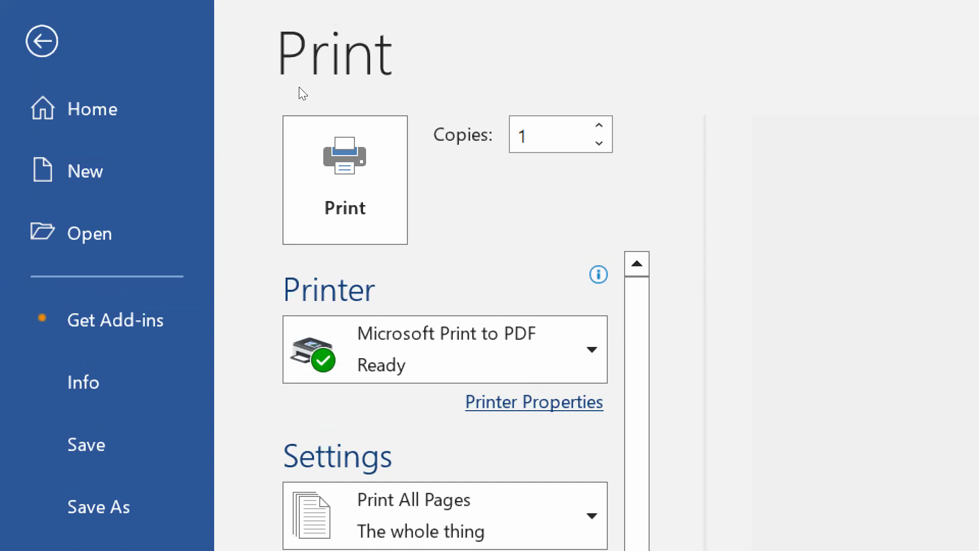
- Set the number of copies to print to 4
{"action": "key", "text": "Up"}
{"action": "key", "text": "Up"}
{"action": "key", "text": "Up"}
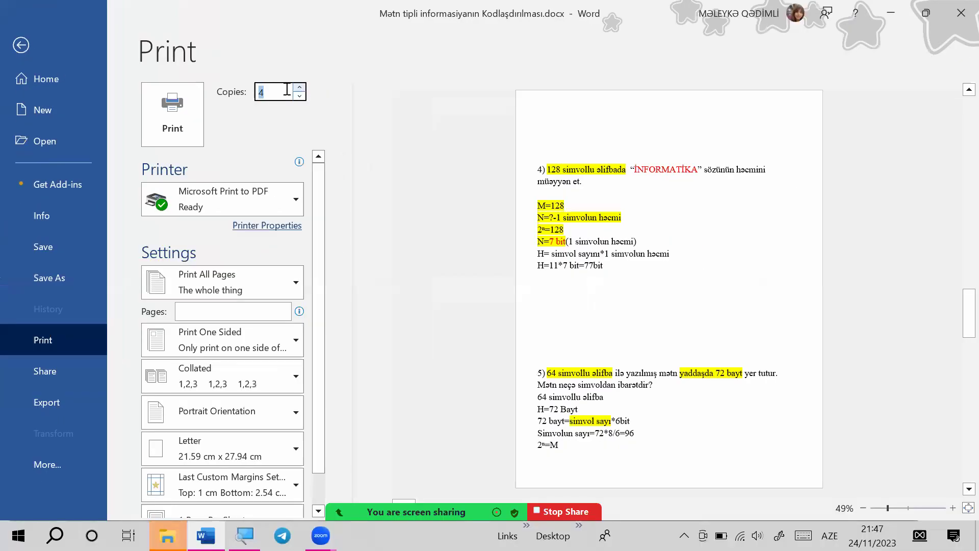
{"action": "left_click", "coordinate": [270, 119]}
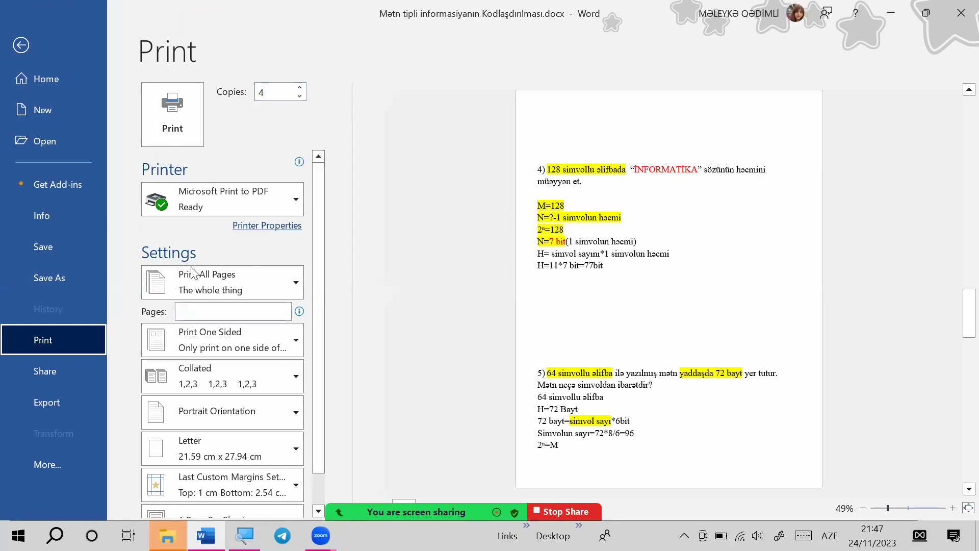
- Examine the available printers and the Microsoft Print to PDF properties with their advanced options, close them, and view the remaining print settings
{"action": "left_click", "coordinate": [273, 190]}
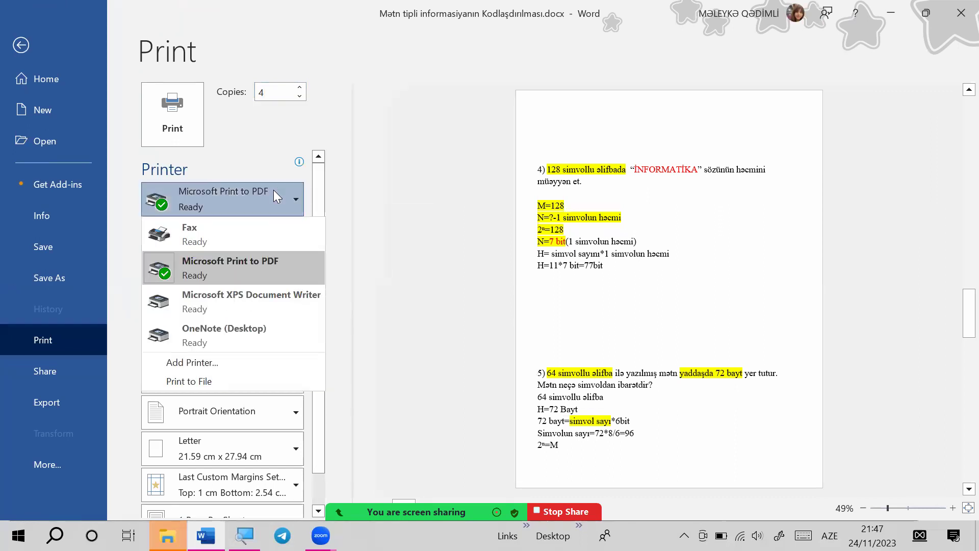
{"action": "left_click", "coordinate": [288, 197]}
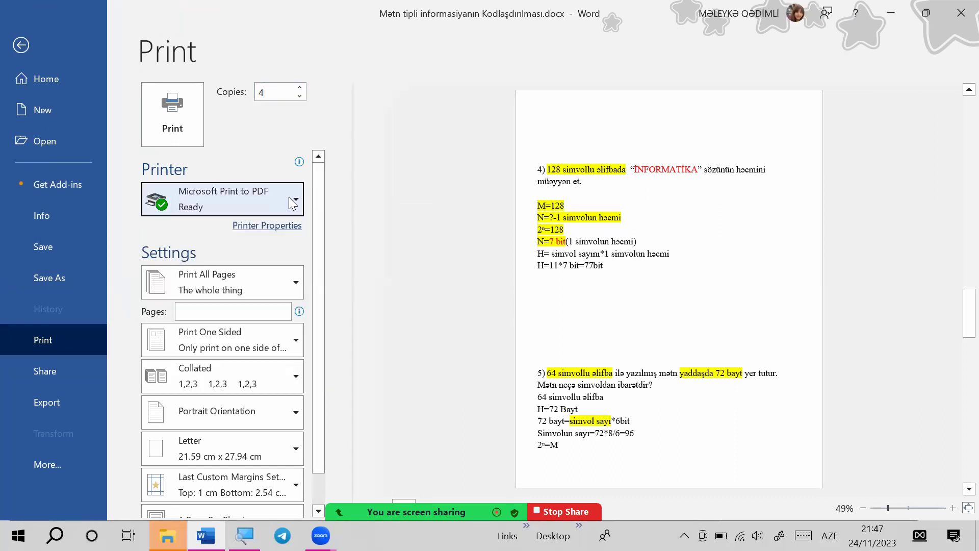
{"action": "left_click", "coordinate": [273, 227]}
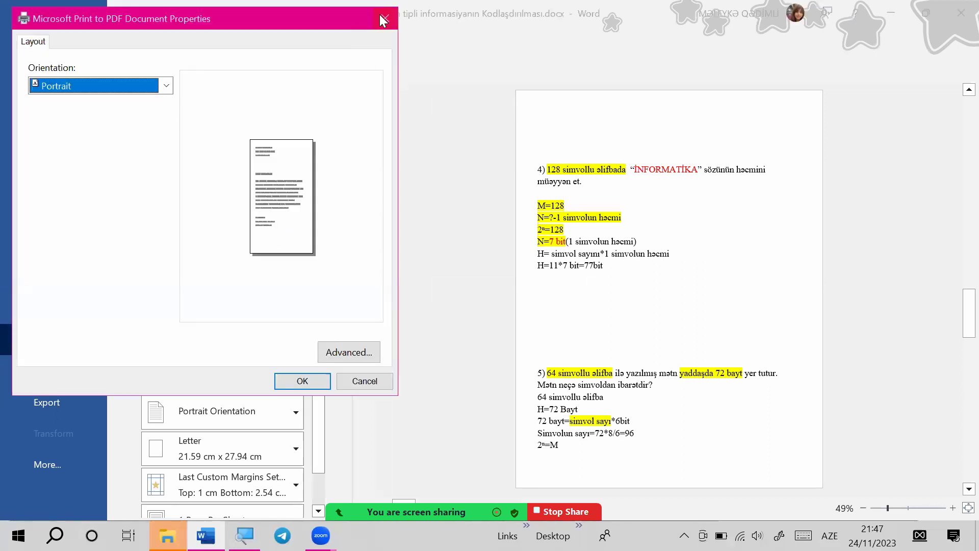
{"action": "left_click", "coordinate": [346, 351]}
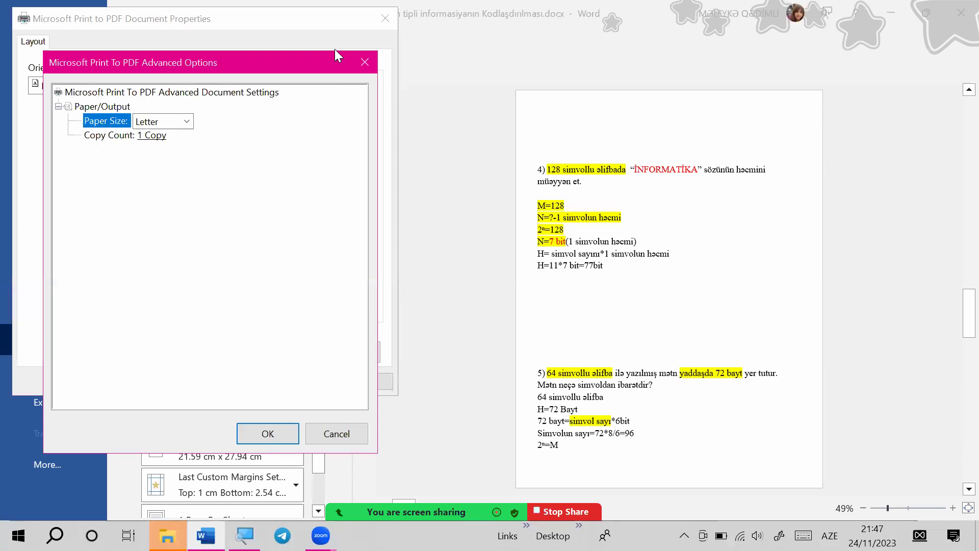
{"action": "left_click", "coordinate": [364, 59]}
{"action": "left_click", "coordinate": [383, 27]}
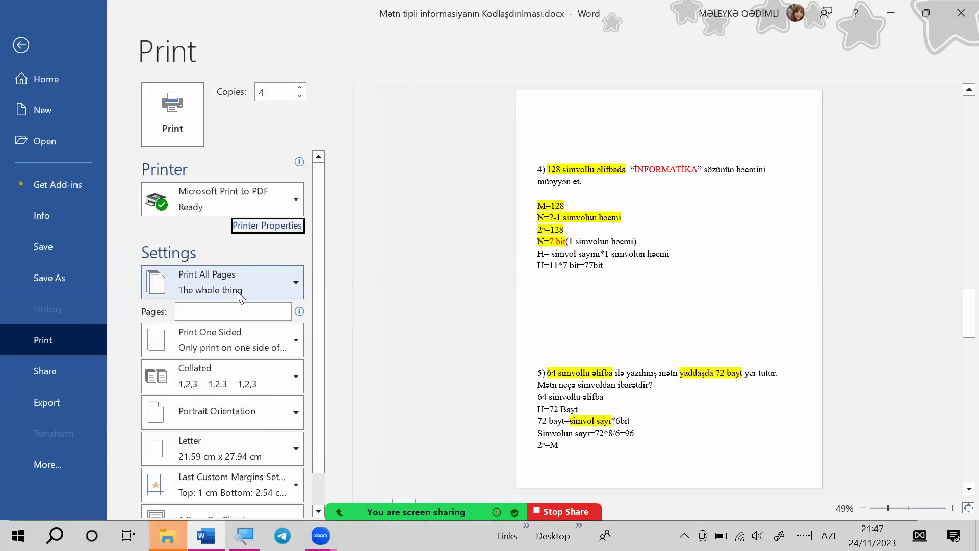
{"action": "scroll", "coordinate": [236, 295], "scroll_direction": "down", "scroll_amount": 1}
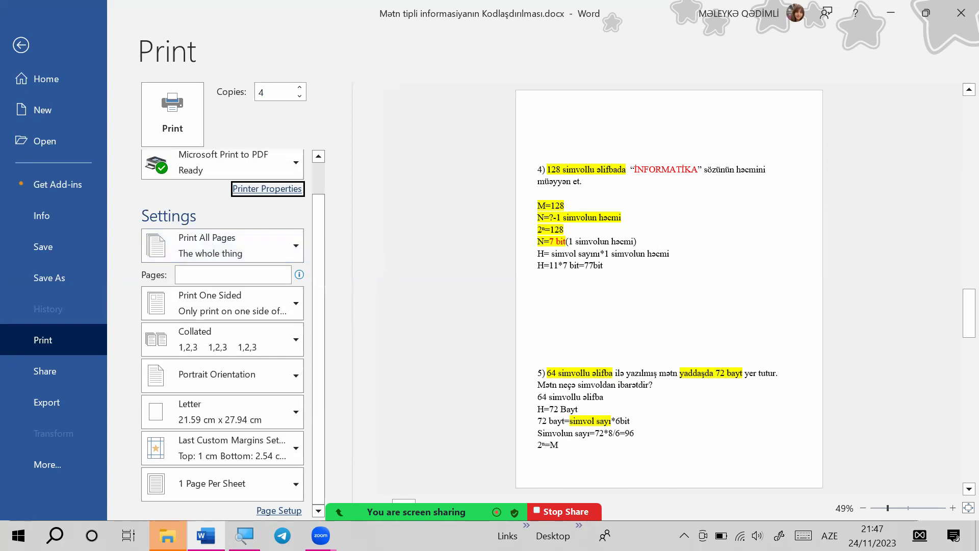
- Limit printing of all pages to only the odd pages, and switch the limit to only even pages
{"action": "left_click", "coordinate": [432, 514]}
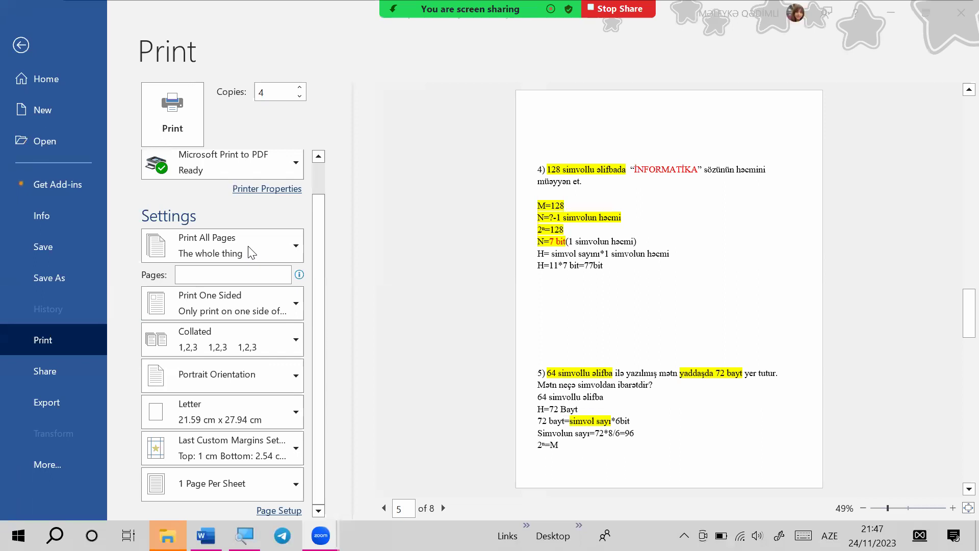
{"action": "key", "text": "alt+Tab"}
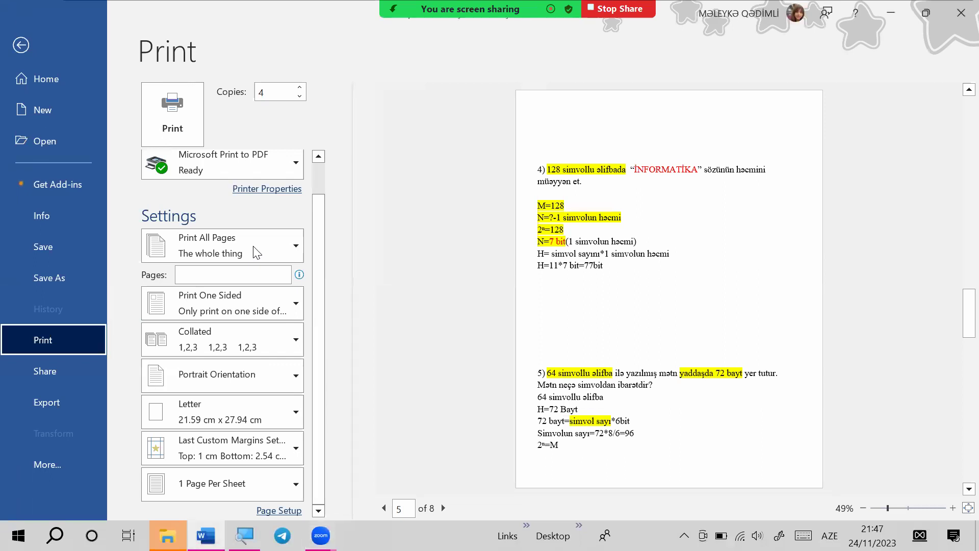
{"action": "left_click", "coordinate": [274, 249]}
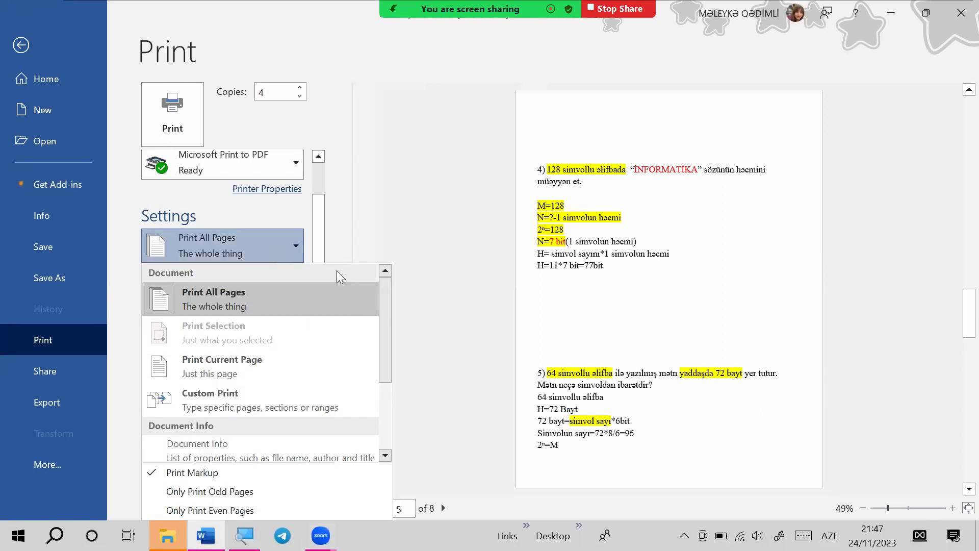
{"action": "scroll", "coordinate": [164, 432], "scroll_direction": "down", "scroll_amount": 5}
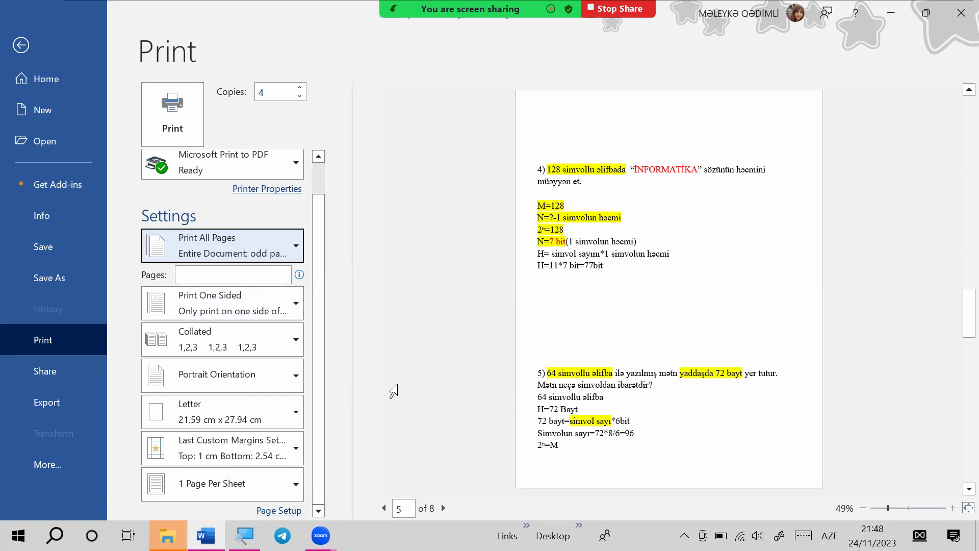
{"action": "left_click", "coordinate": [245, 246]}
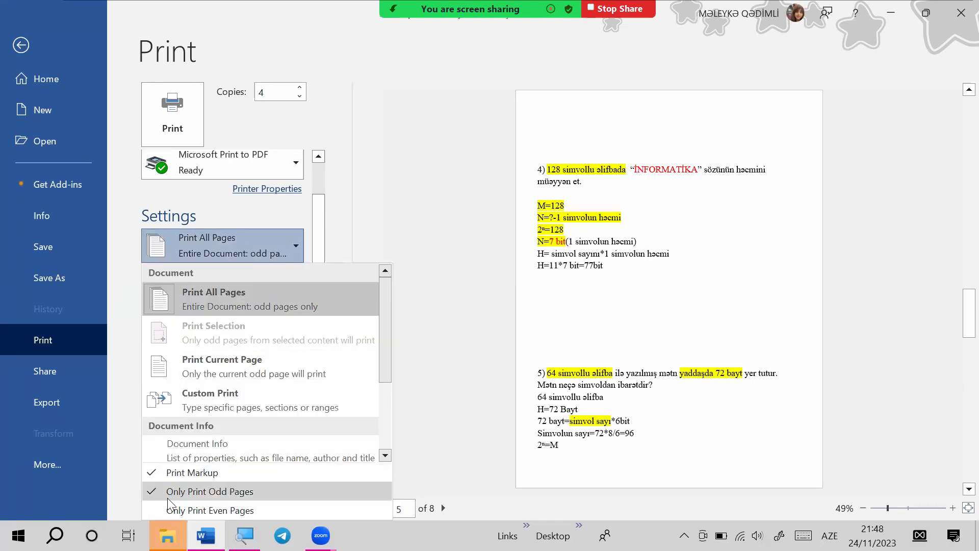
{"action": "left_click", "coordinate": [150, 508]}
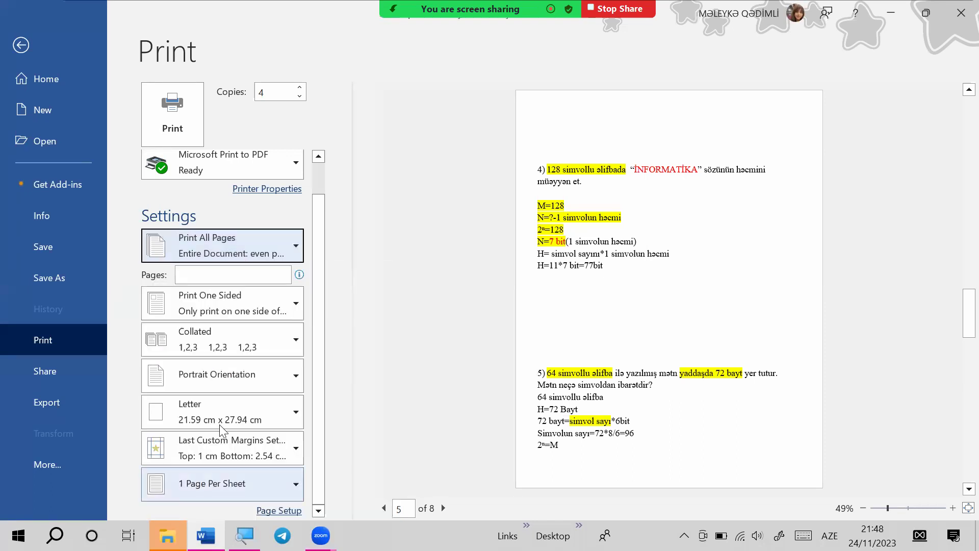
- Examine the available page range choices, including the unavailable Print Selection, and the one-sided printing choices
{"action": "left_click", "coordinate": [255, 245]}
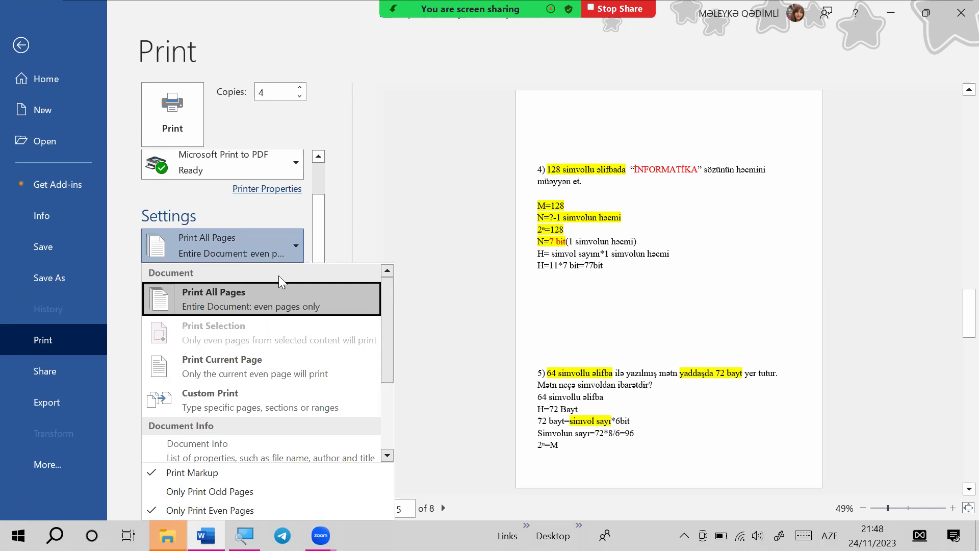
{"action": "left_click", "coordinate": [279, 239]}
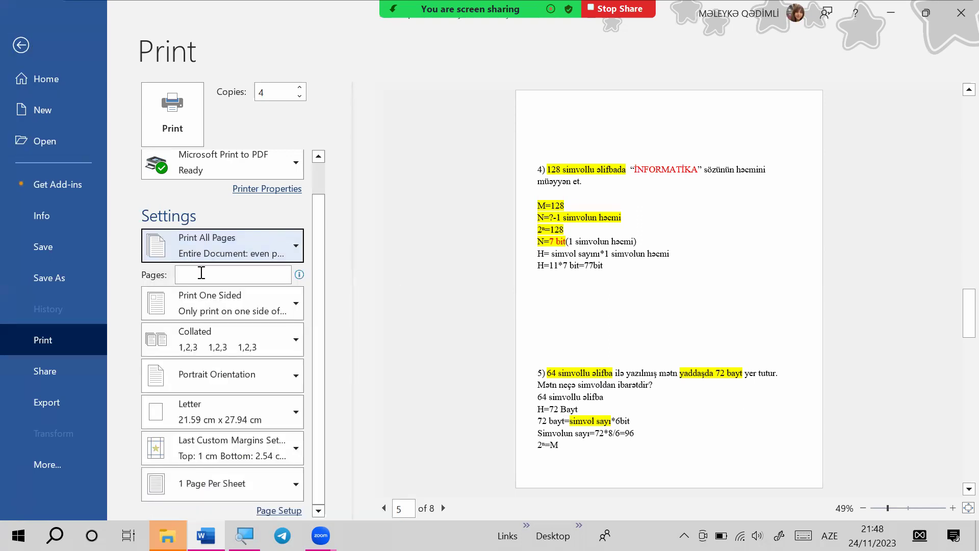
{"action": "left_click", "coordinate": [248, 292]}
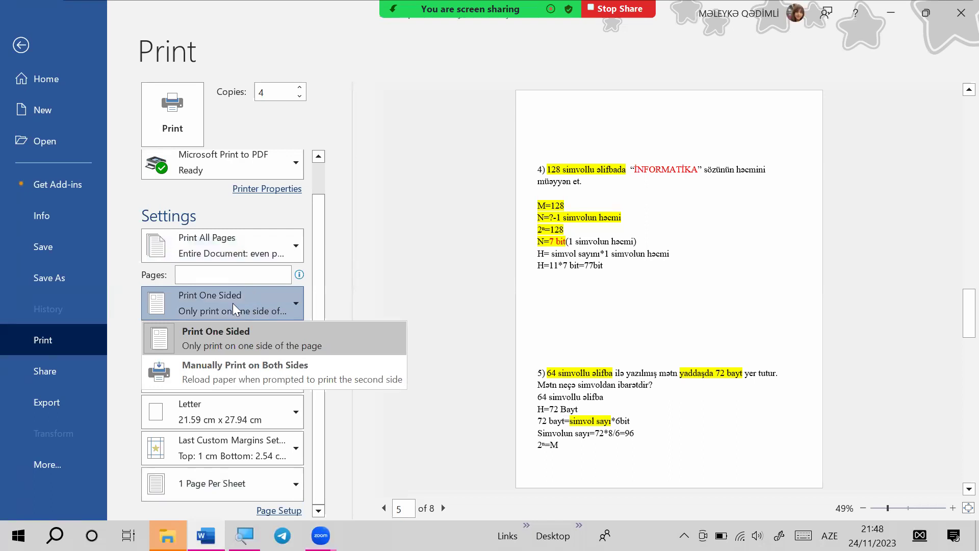
{"action": "left_click", "coordinate": [275, 239]}
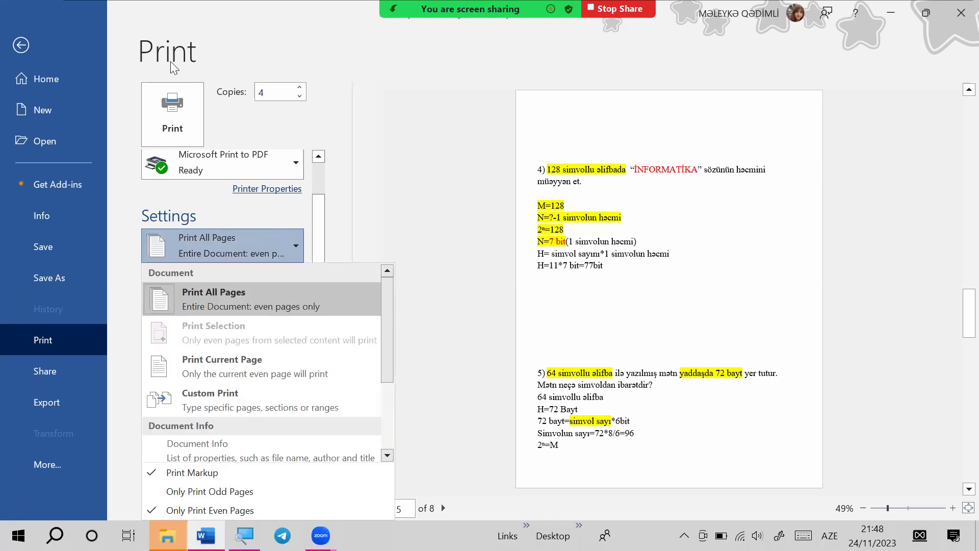
- Return to the document, select the text of the first two bullet points with the volume formula, and reopen the print preview
{"action": "left_click", "coordinate": [21, 45]}
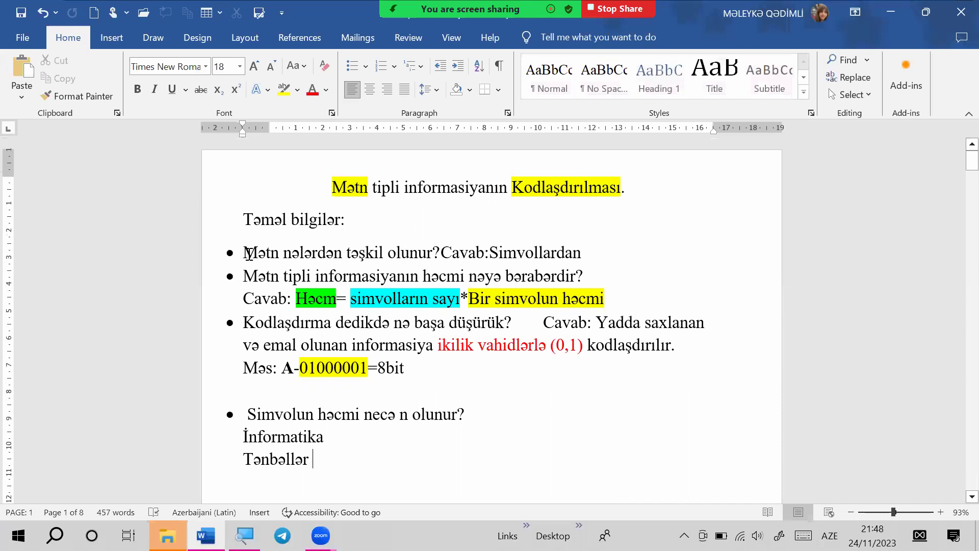
{"action": "left_click_drag", "start_coordinate": [244, 252], "coordinate": [609, 296]}
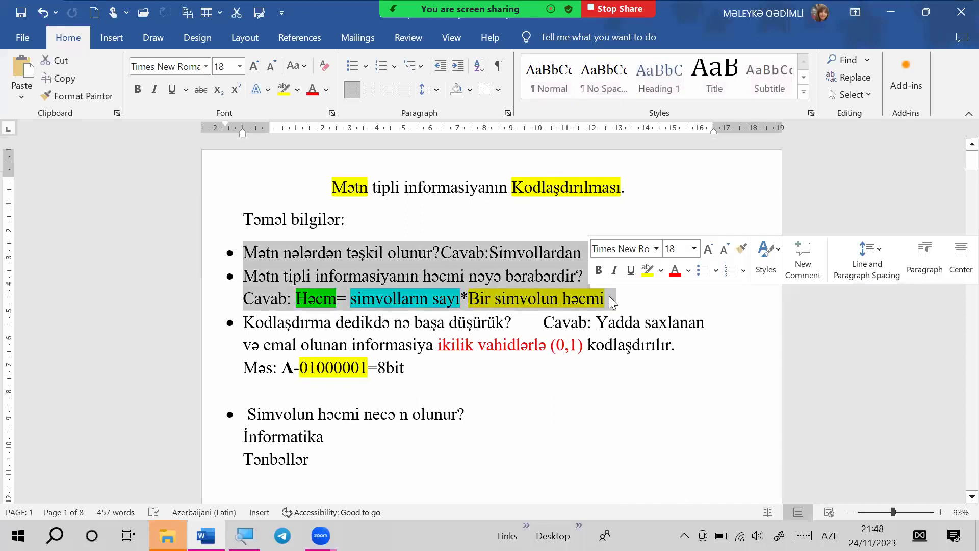
{"action": "key", "text": "ctrl+p"}
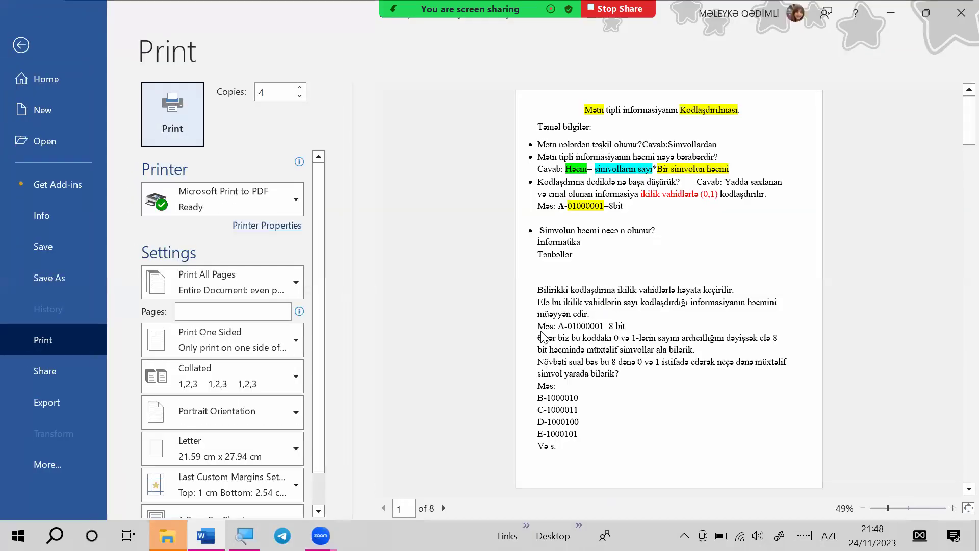
- Set the print range to Print Current Page and turn off Only Print Even Pages
{"action": "left_click", "coordinate": [246, 277]}
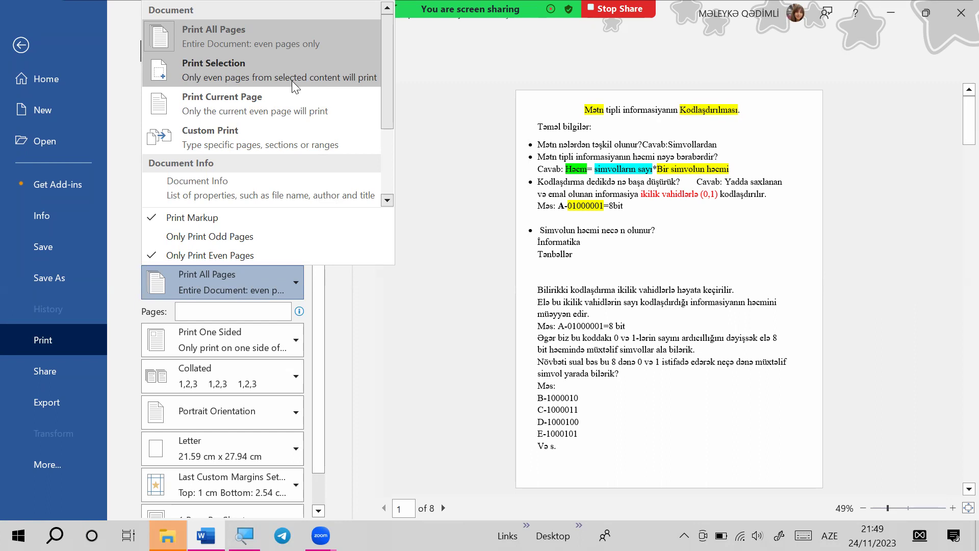
{"action": "left_click", "coordinate": [265, 110]}
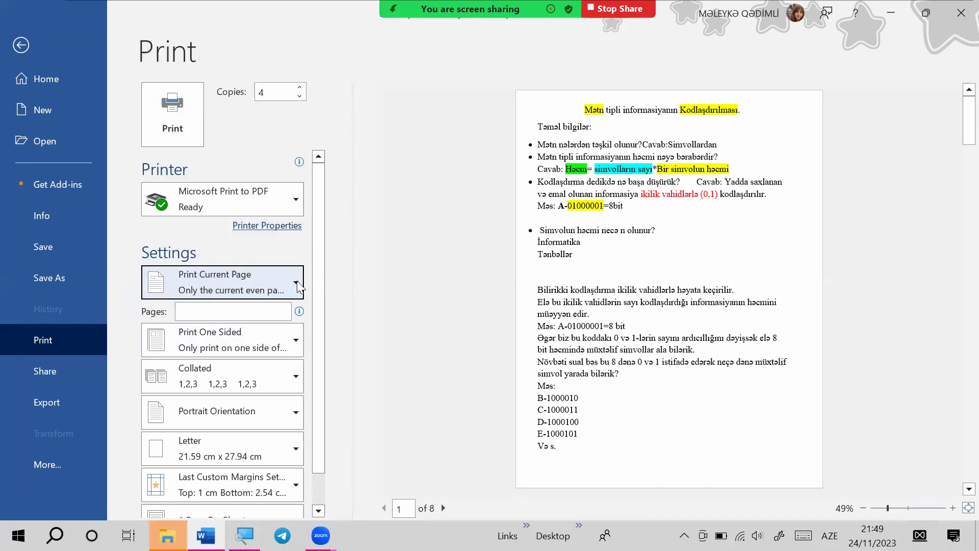
{"action": "left_click", "coordinate": [269, 276]}
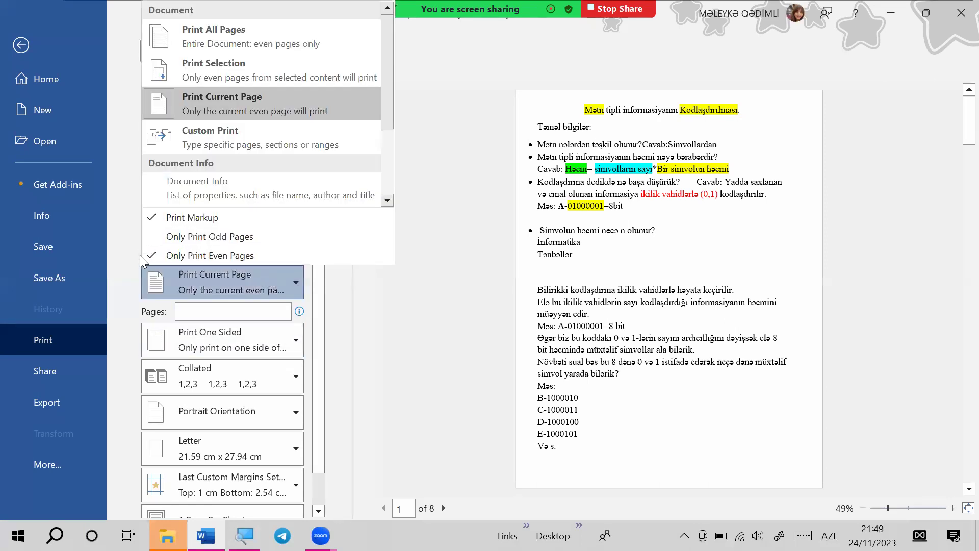
{"action": "left_click", "coordinate": [227, 280]}
{"action": "left_click", "coordinate": [288, 287]}
{"action": "left_click", "coordinate": [156, 255]}
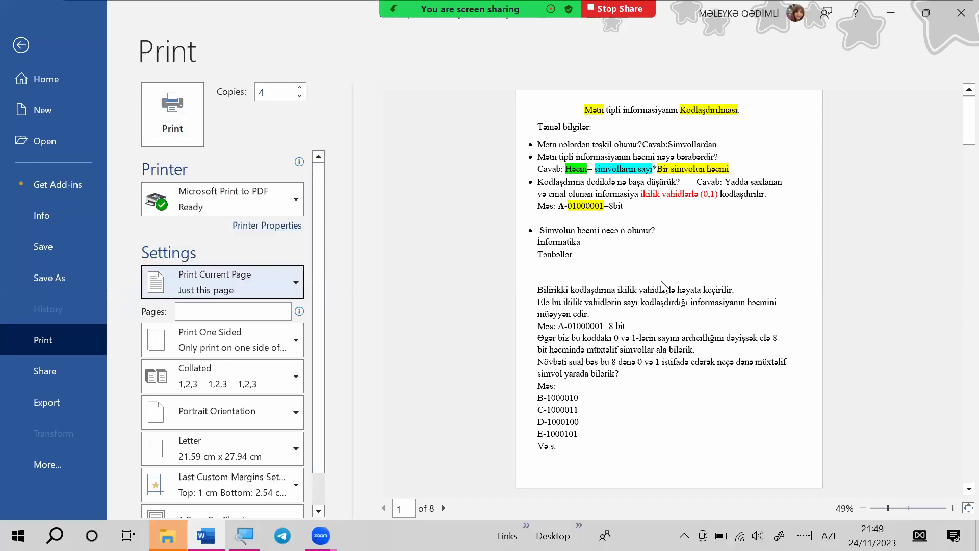
- Set the print range to Custom Print with pages 1-6,8
{"action": "scroll", "coordinate": [663, 288], "scroll_direction": "down", "scroll_amount": 2}
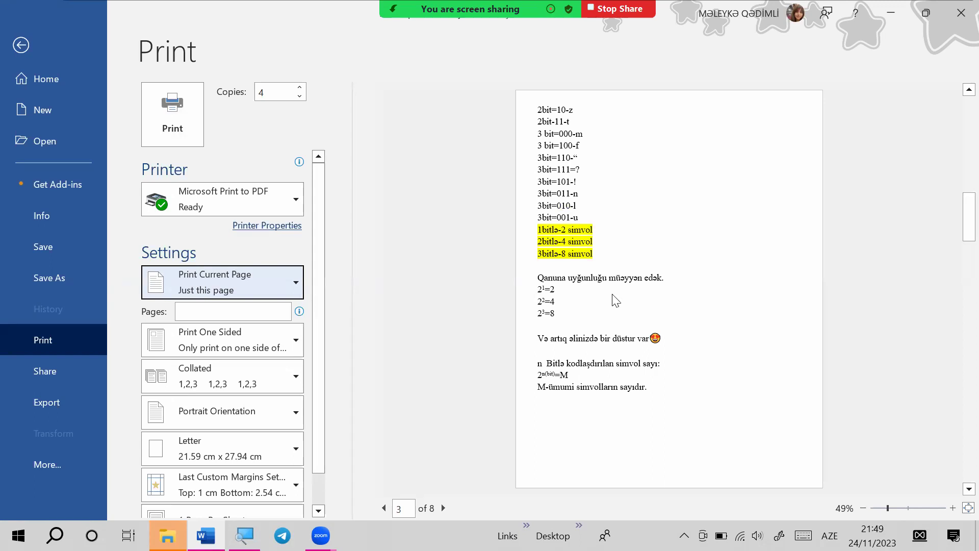
{"action": "left_click", "coordinate": [235, 269]}
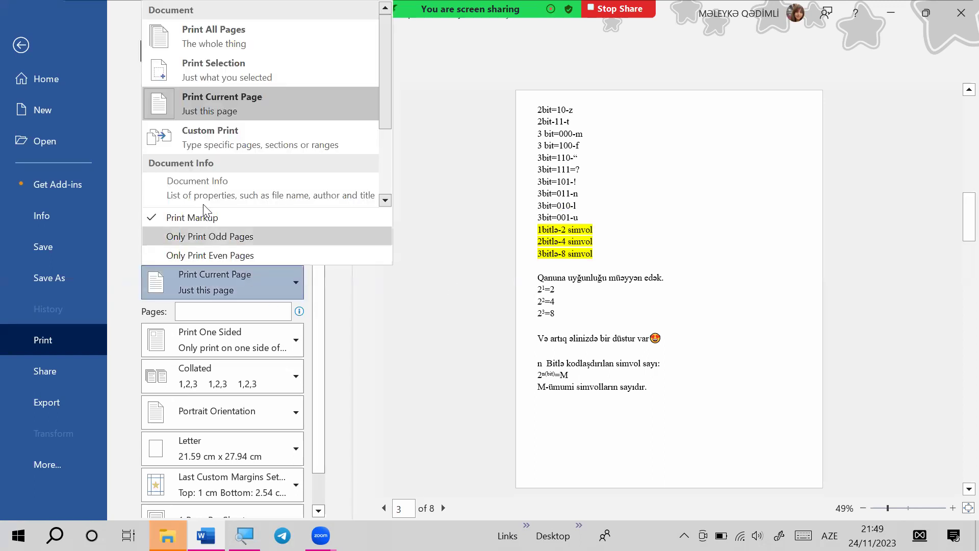
{"action": "left_click", "coordinate": [221, 141]}
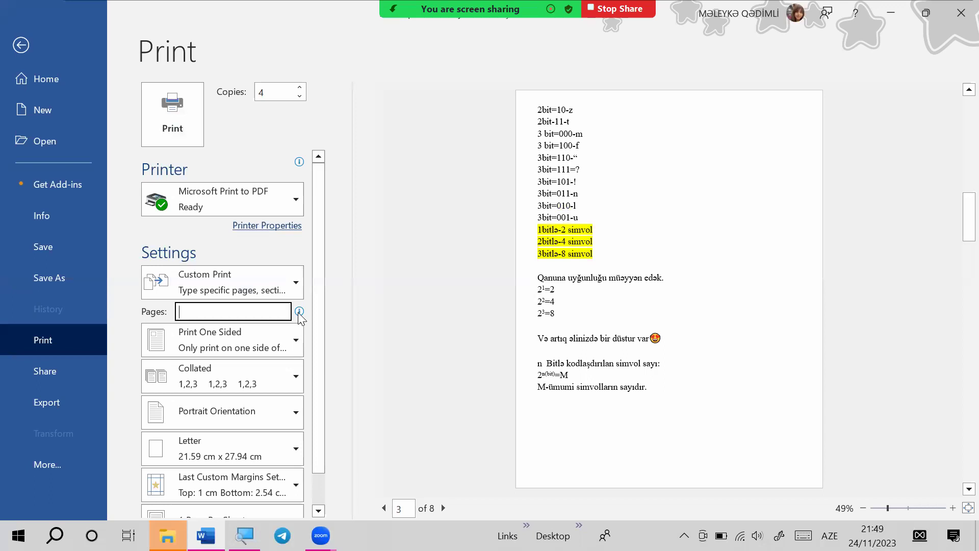
{"action": "mouse_move", "coordinate": [294, 312]}
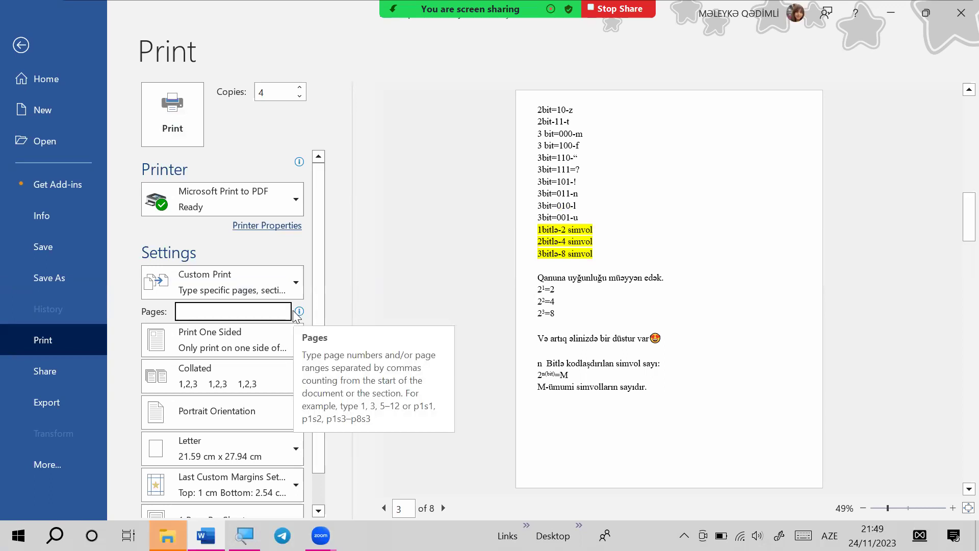
{"action": "type", "text": "3"}
{"action": "key", "text": "BackSpace"}
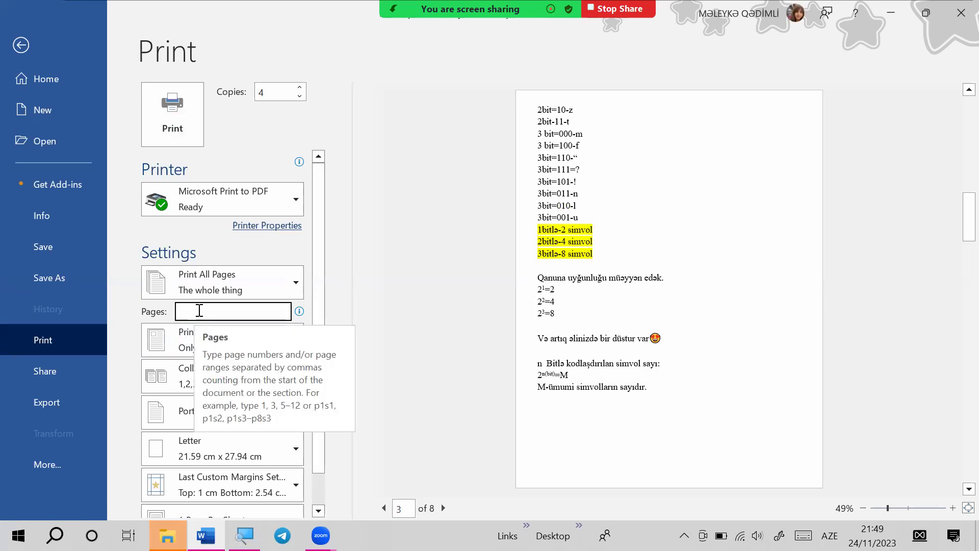
{"action": "type", "text": "1-"}
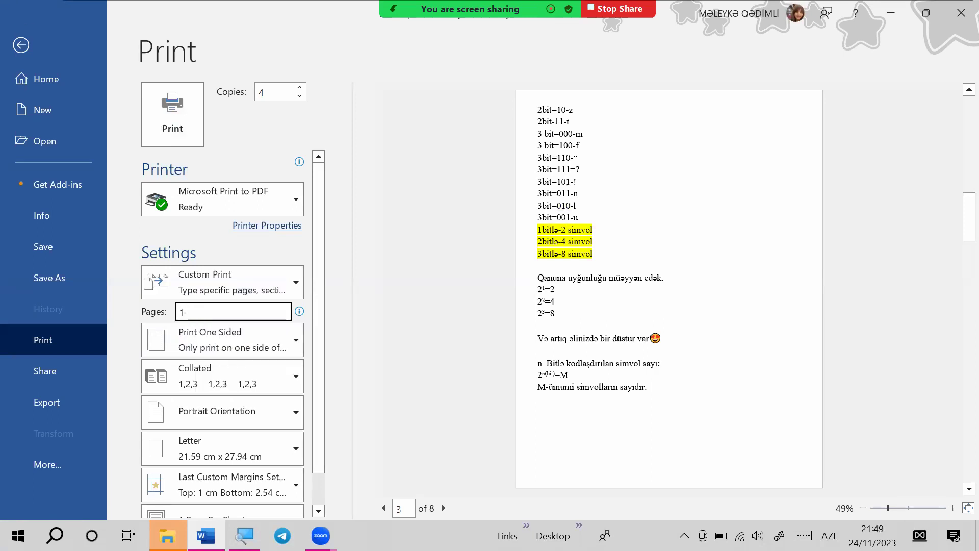
{"action": "type", "text": "6"}
{"action": "type", "text": "."}
{"action": "type", "text": "ç"}
{"action": "key", "text": "BackSpace"}
{"action": "type", "text": ",8"}
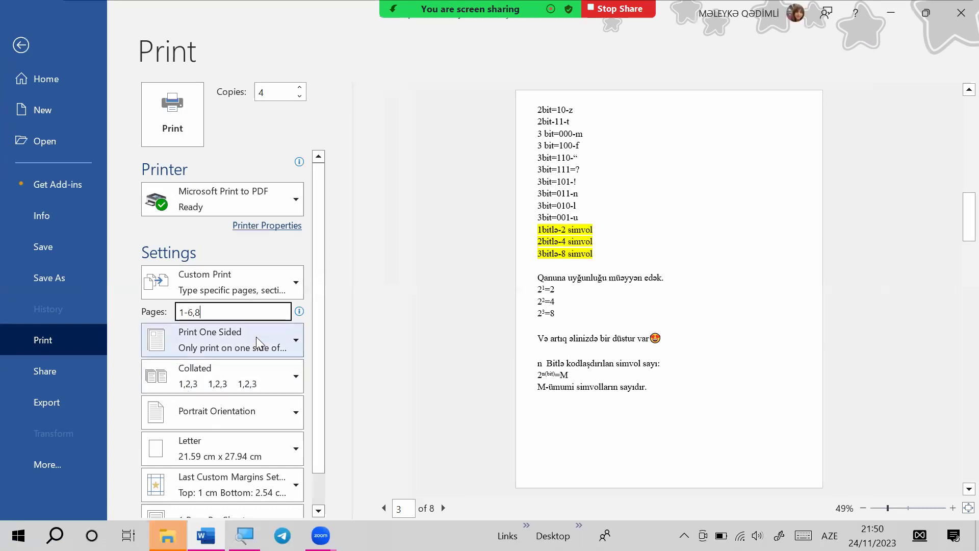
- Examine the Print One Sided and Manually Print on Both Sides options without changing the setting
{"action": "scroll", "coordinate": [256, 336], "scroll_direction": "down", "scroll_amount": 1}
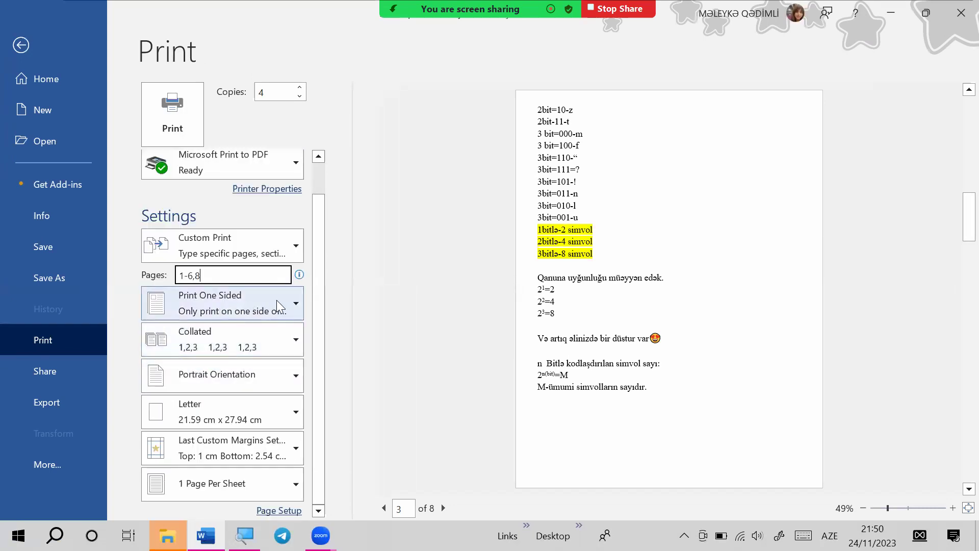
{"action": "left_click", "coordinate": [251, 309]}
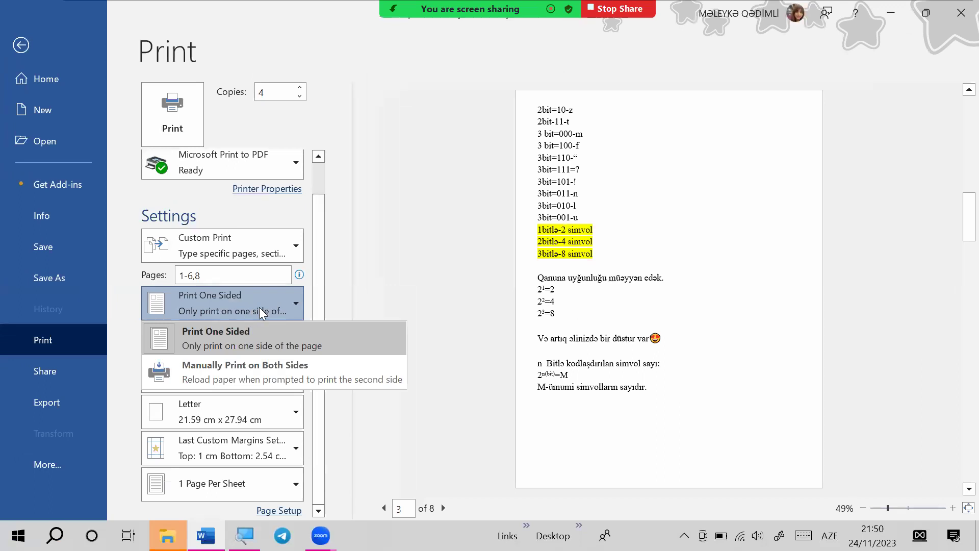
{"action": "left_click", "coordinate": [282, 298]}
{"action": "left_click", "coordinate": [275, 304]}
{"action": "left_click", "coordinate": [407, 247]}
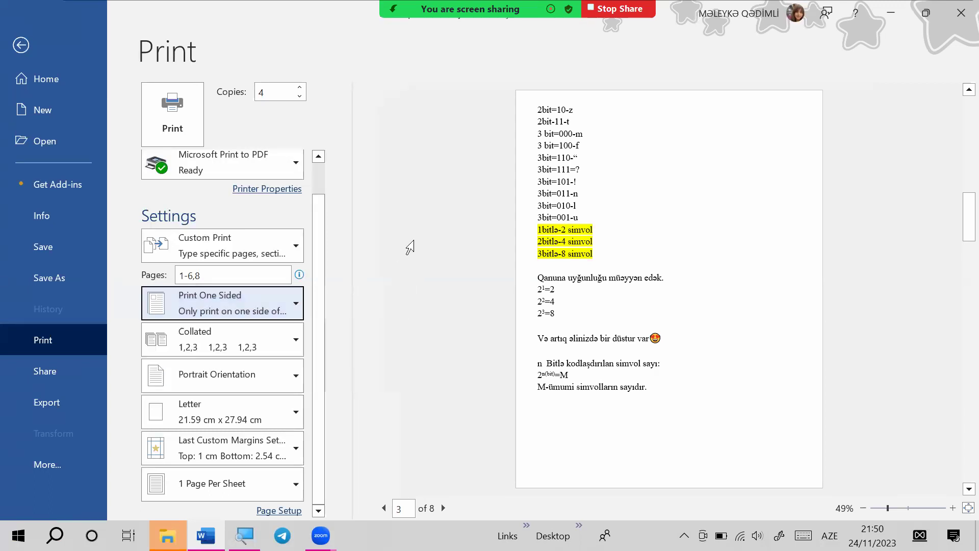
- Examine the Collated and Uncollated print options, muting and unmuting the Zoom microphone in between
{"action": "left_click", "coordinate": [225, 349]}
{"action": "left_click", "coordinate": [223, 347]}
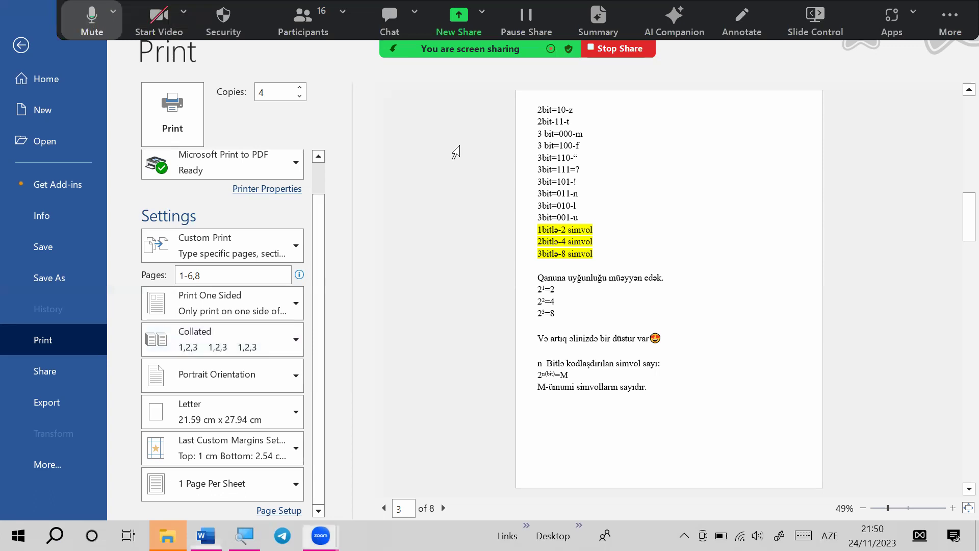
{"action": "key", "text": "alt+a"}
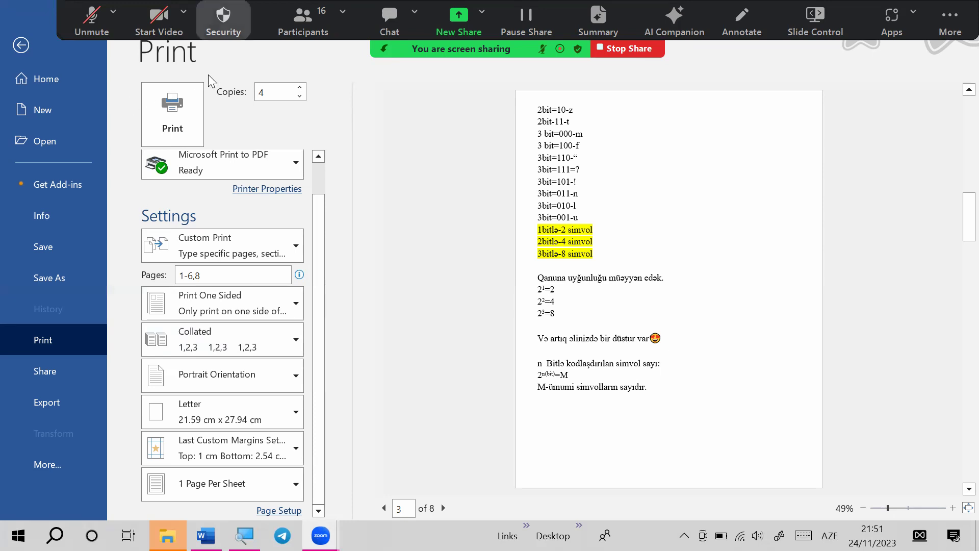
{"action": "key", "text": "alt+a"}
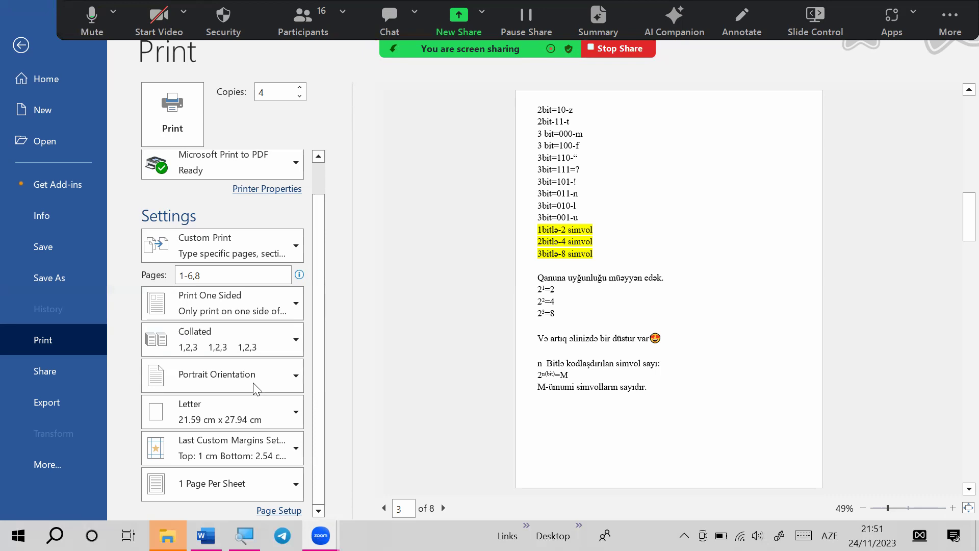
{"action": "key", "text": "alt+Tab"}
{"action": "left_click", "coordinate": [229, 347]}
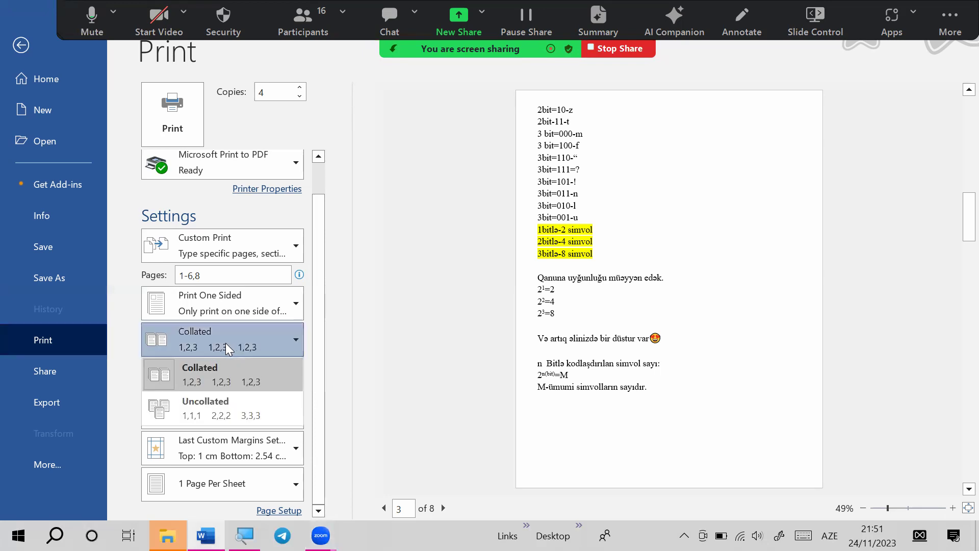
{"action": "left_click", "coordinate": [229, 348]}
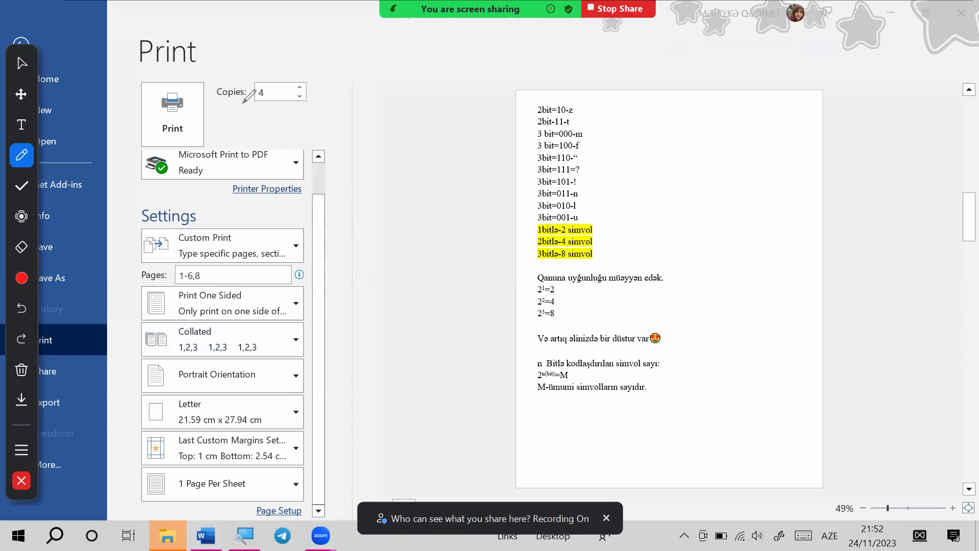
- Underline the number of copies in red and handwrite the page sequence 1,2,3 ... 8 beside the print settings
{"action": "left_click_drag", "start_coordinate": [242, 106], "coordinate": [269, 106]}
{"action": "mouse_move", "coordinate": [331, 216]}
{"action": "left_mouse_down"}
{"action": "mouse_move", "coordinate": [333, 227]}
{"action": "mouse_move", "coordinate": [374, 227]}
{"action": "left_mouse_up"}
{"action": "left_click", "coordinate": [391, 225]}
{"action": "left_click", "coordinate": [402, 225]}
{"action": "left_click", "coordinate": [413, 225]}
{"action": "left_click_drag", "start_coordinate": [444, 201], "coordinate": [435, 220]}
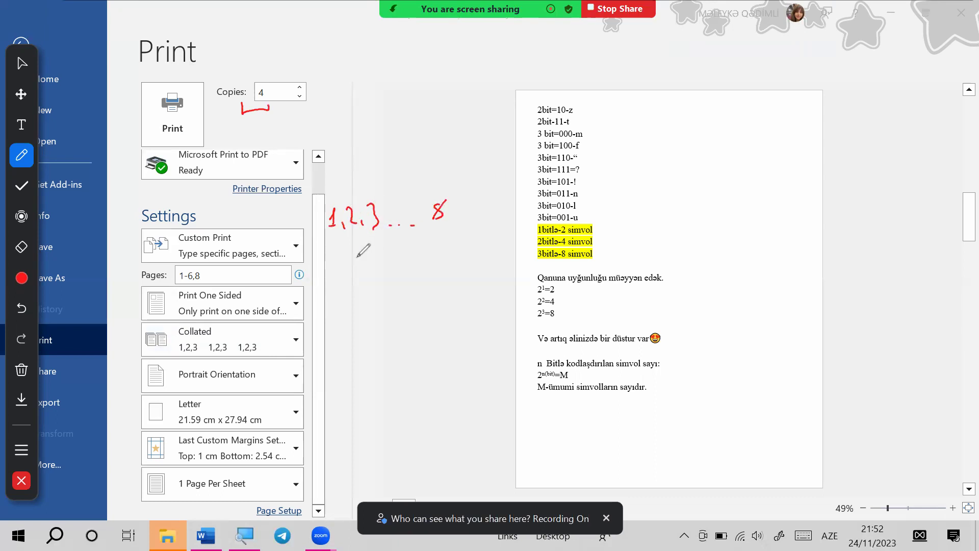
- Handwrite the sequence 1,2,3 ... 8 three more times below the first row and switch back to the mouse pointer
{"action": "mouse_move", "coordinate": [330, 251]}
{"action": "left_mouse_down"}
{"action": "mouse_move", "coordinate": [334, 266]}
{"action": "mouse_move", "coordinate": [363, 266]}
{"action": "left_mouse_up"}
{"action": "left_click_drag", "start_coordinate": [371, 260], "coordinate": [443, 259]}
{"action": "left_click", "coordinate": [443, 249]}
{"action": "mouse_move", "coordinate": [335, 289]}
{"action": "left_mouse_down"}
{"action": "mouse_move", "coordinate": [337, 305]}
{"action": "mouse_move", "coordinate": [350, 307]}
{"action": "left_mouse_up"}
{"action": "left_click_drag", "start_coordinate": [357, 291], "coordinate": [368, 304]}
{"action": "left_click_drag", "start_coordinate": [377, 302], "coordinate": [413, 295]}
{"action": "left_click_drag", "start_coordinate": [421, 295], "coordinate": [426, 294]}
{"action": "left_click_drag", "start_coordinate": [432, 294], "coordinate": [448, 287]}
{"action": "left_click_drag", "start_coordinate": [340, 329], "coordinate": [341, 346]}
{"action": "left_click_drag", "start_coordinate": [357, 343], "coordinate": [375, 344]}
{"action": "left_click_drag", "start_coordinate": [380, 343], "coordinate": [423, 329]}
{"action": "left_click_drag", "start_coordinate": [431, 328], "coordinate": [437, 328]}
{"action": "left_click_drag", "start_coordinate": [446, 327], "coordinate": [452, 326]}
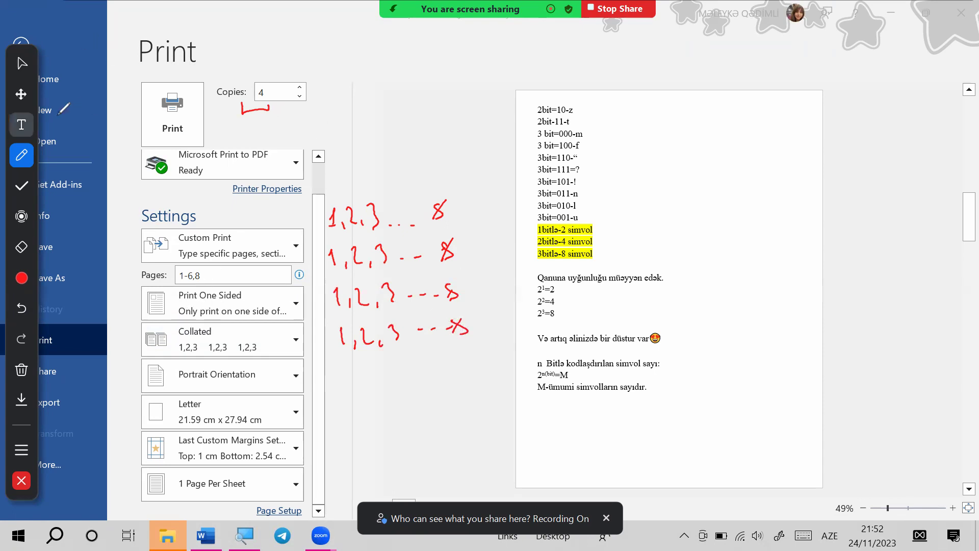
{"action": "left_click", "coordinate": [21, 63]}
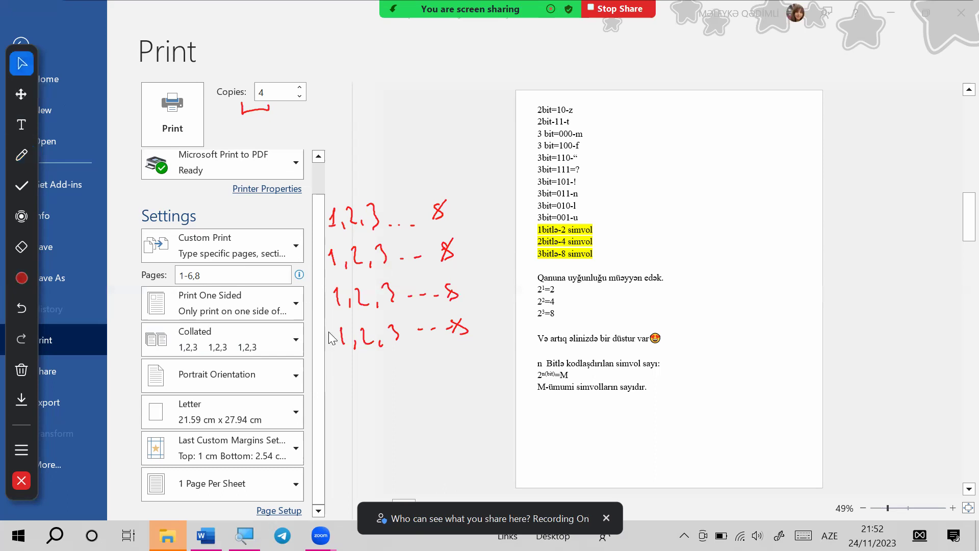
- Set collation to Uncollated, and draw a red vertical line beside the handwritten rows and a bracket above the number of copies
{"action": "left_click", "coordinate": [271, 343]}
{"action": "left_click", "coordinate": [214, 407]}
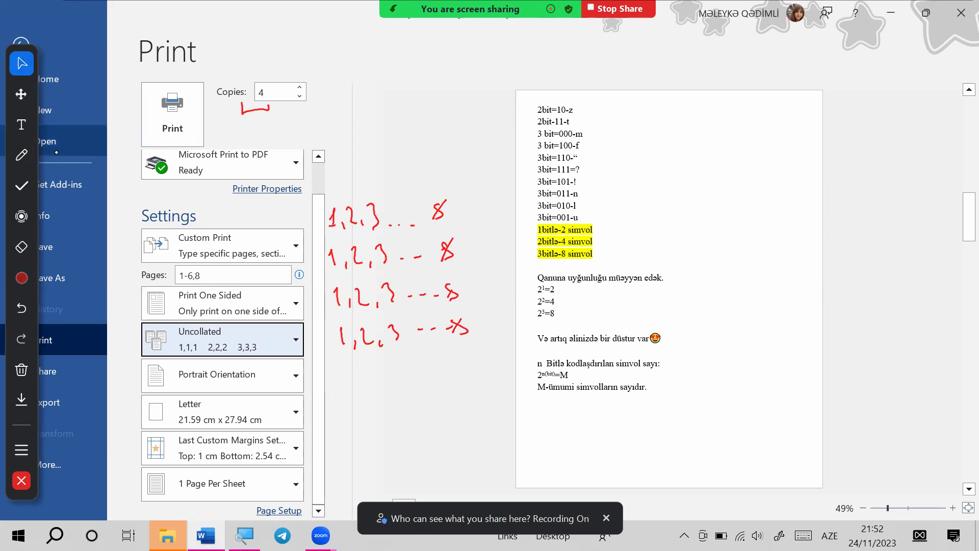
{"action": "left_click", "coordinate": [21, 154]}
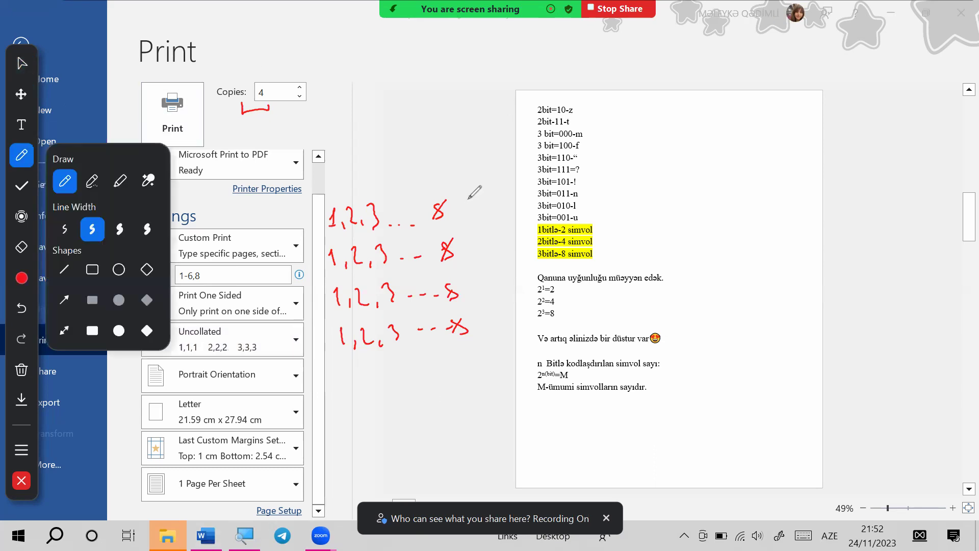
{"action": "left_click_drag", "start_coordinate": [468, 189], "coordinate": [491, 366]}
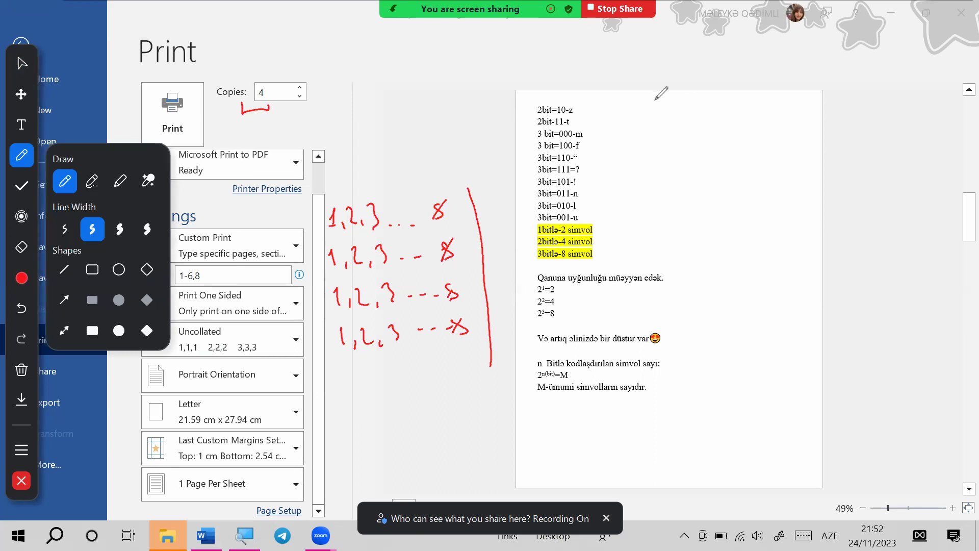
{"action": "mouse_move", "coordinate": [245, 70]}
{"action": "left_mouse_down"}
{"action": "mouse_move", "coordinate": [249, 80]}
{"action": "mouse_move", "coordinate": [297, 84]}
{"action": "left_mouse_up"}
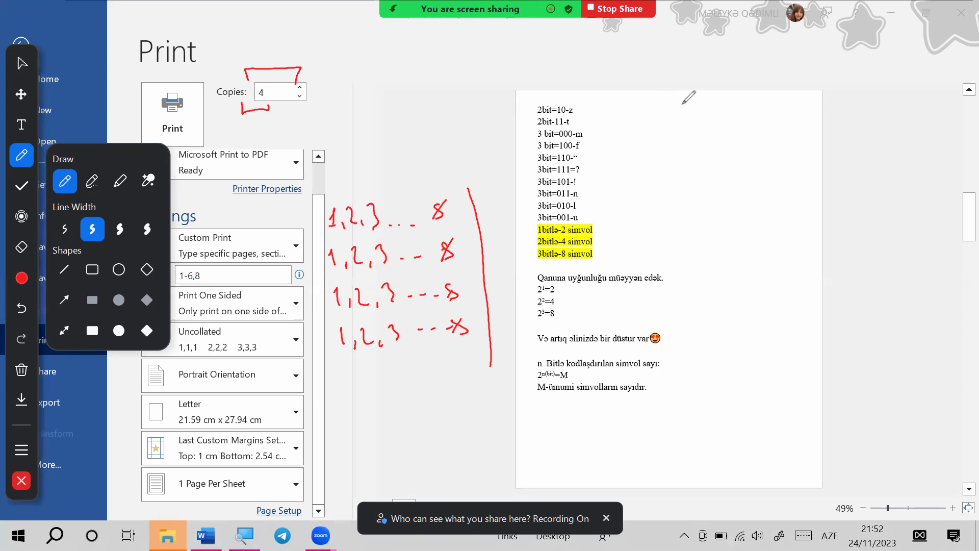
- Handwrite columns of four 1s, four 2s and four 3s over the page preview, separated by vertical red lines
{"action": "left_click_drag", "start_coordinate": [689, 106], "coordinate": [696, 217]}
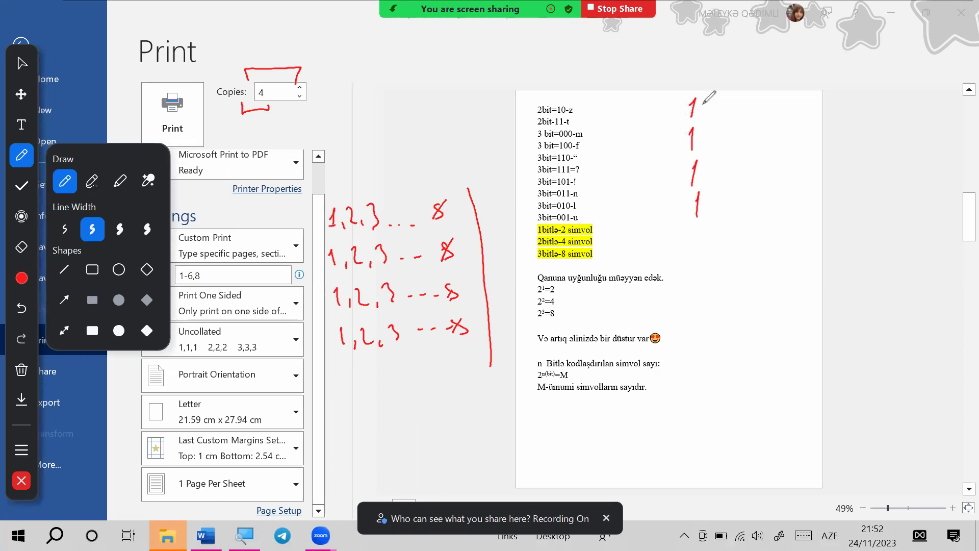
{"action": "mouse_move", "coordinate": [719, 89]}
{"action": "left_mouse_down"}
{"action": "mouse_move", "coordinate": [721, 220]}
{"action": "mouse_move", "coordinate": [734, 104]}
{"action": "mouse_move", "coordinate": [737, 147]}
{"action": "left_mouse_up"}
{"action": "left_click_drag", "start_coordinate": [729, 165], "coordinate": [736, 181]}
{"action": "mouse_move", "coordinate": [729, 198]}
{"action": "left_mouse_down"}
{"action": "mouse_move", "coordinate": [732, 208]}
{"action": "mouse_move", "coordinate": [748, 201]}
{"action": "left_mouse_up"}
{"action": "left_click_drag", "start_coordinate": [758, 97], "coordinate": [756, 203]}
{"action": "left_click_drag", "start_coordinate": [774, 92], "coordinate": [770, 153]}
{"action": "left_click_drag", "start_coordinate": [768, 166], "coordinate": [770, 216]}
{"action": "left_click_drag", "start_coordinate": [799, 96], "coordinate": [793, 204]}
- Continue the columns with dots in each row, a vertical line and a final column of four 8s
{"action": "left_click_drag", "start_coordinate": [815, 123], "coordinate": [818, 122]}
{"action": "left_click_drag", "start_coordinate": [824, 122], "coordinate": [827, 122]}
{"action": "left_click_drag", "start_coordinate": [835, 123], "coordinate": [827, 152]}
{"action": "left_click", "coordinate": [823, 145]}
{"action": "left_click_drag", "start_coordinate": [819, 176], "coordinate": [832, 173]}
{"action": "left_click_drag", "start_coordinate": [857, 102], "coordinate": [844, 217]}
{"action": "left_click_drag", "start_coordinate": [893, 100], "coordinate": [876, 122]}
{"action": "left_click_drag", "start_coordinate": [880, 105], "coordinate": [885, 127]}
{"action": "mouse_move", "coordinate": [881, 134]}
{"action": "left_mouse_down"}
{"action": "mouse_move", "coordinate": [872, 151]}
{"action": "mouse_move", "coordinate": [881, 158]}
{"action": "left_mouse_up"}
{"action": "mouse_move", "coordinate": [883, 159]}
{"action": "left_mouse_down"}
{"action": "mouse_move", "coordinate": [868, 178]}
{"action": "mouse_move", "coordinate": [873, 211]}
{"action": "left_mouse_up"}
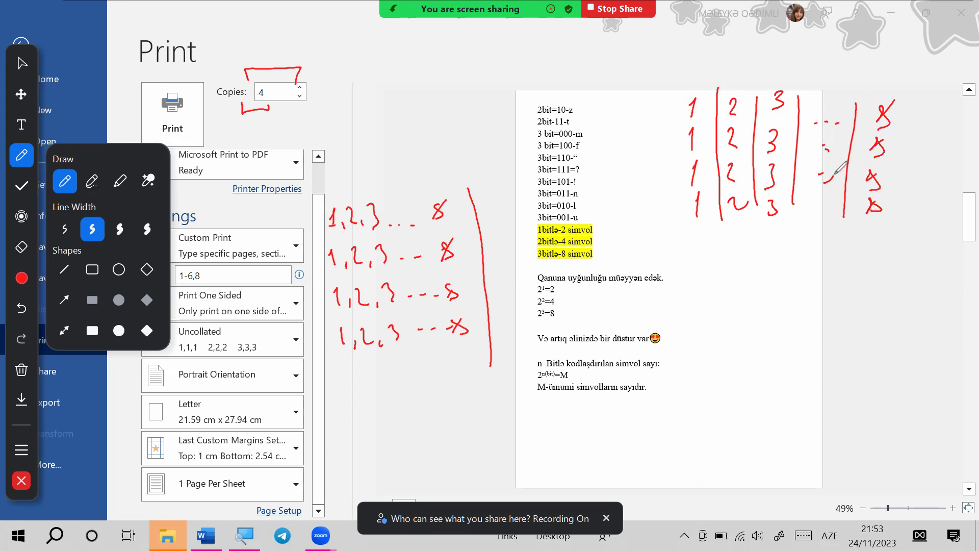
{"action": "left_click_drag", "start_coordinate": [833, 175], "coordinate": [826, 183]}
- Bracket the first two collated rows and mark the uncollated column of 1s with a curly brace labelled 4
{"action": "mouse_move", "coordinate": [325, 201]}
{"action": "left_mouse_down"}
{"action": "mouse_move", "coordinate": [447, 176]}
{"action": "mouse_move", "coordinate": [324, 246]}
{"action": "mouse_move", "coordinate": [462, 233]}
{"action": "left_mouse_up"}
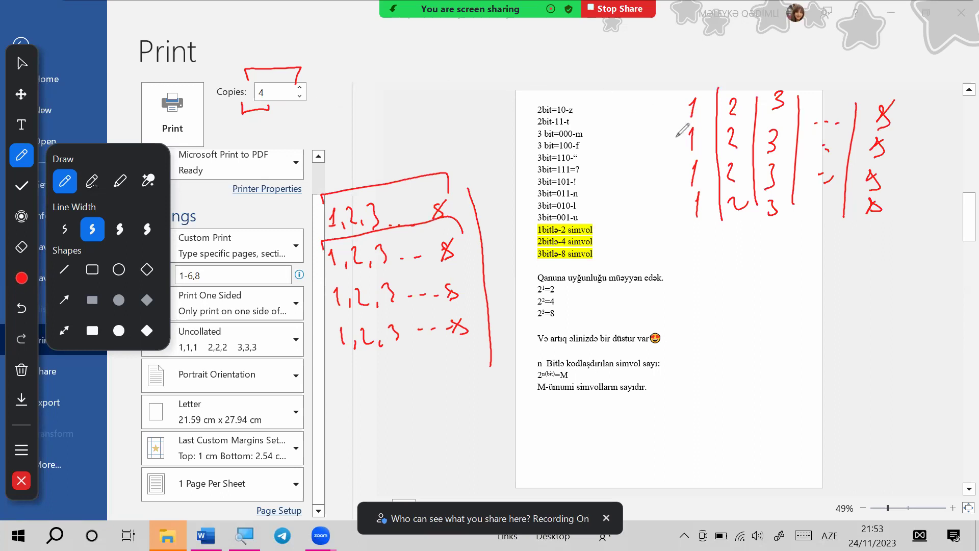
{"action": "mouse_move", "coordinate": [683, 93]}
{"action": "left_mouse_down"}
{"action": "mouse_move", "coordinate": [663, 152]}
{"action": "mouse_move", "coordinate": [682, 208]}
{"action": "left_mouse_up"}
{"action": "left_click_drag", "start_coordinate": [628, 143], "coordinate": [637, 152]}
{"action": "left_click_drag", "start_coordinate": [635, 146], "coordinate": [636, 165]}
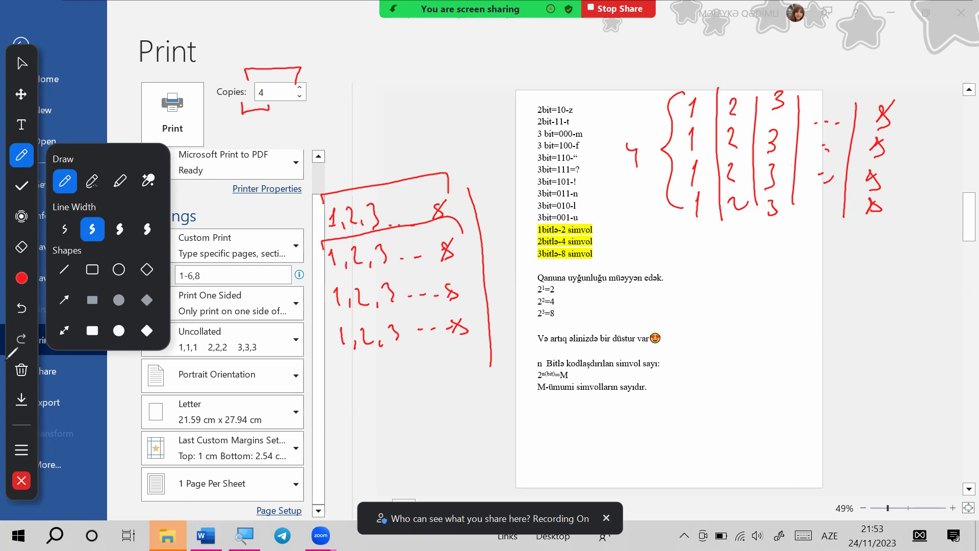
- Clear all drawings and look through the paper size and margin presets without changing them
{"action": "left_click", "coordinate": [20, 369]}
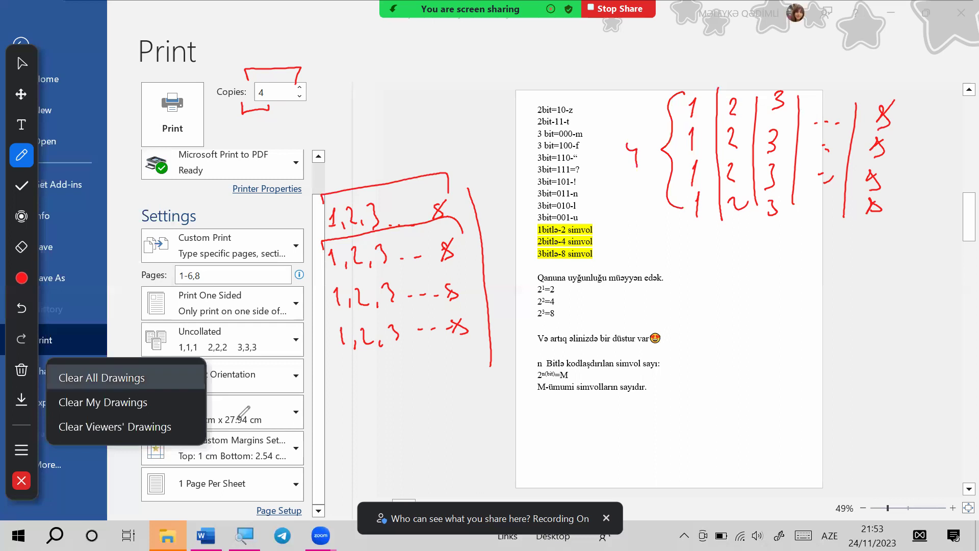
{"action": "left_click", "coordinate": [101, 378]}
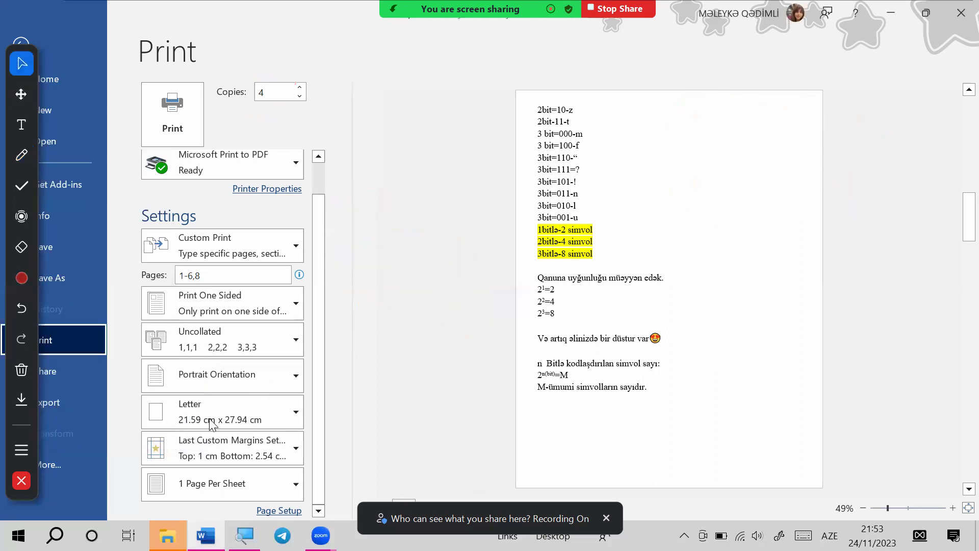
{"action": "left_click", "coordinate": [227, 409]}
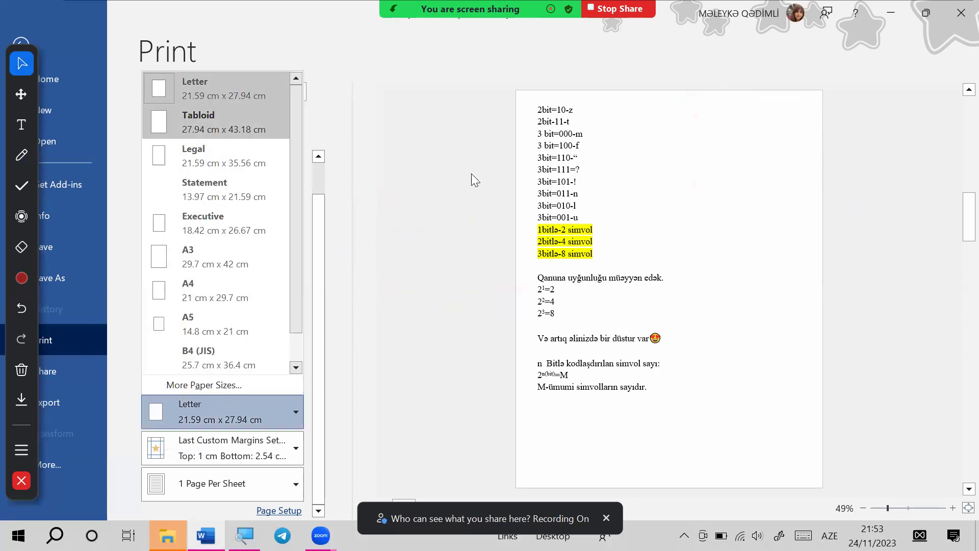
{"action": "left_click", "coordinate": [470, 191]}
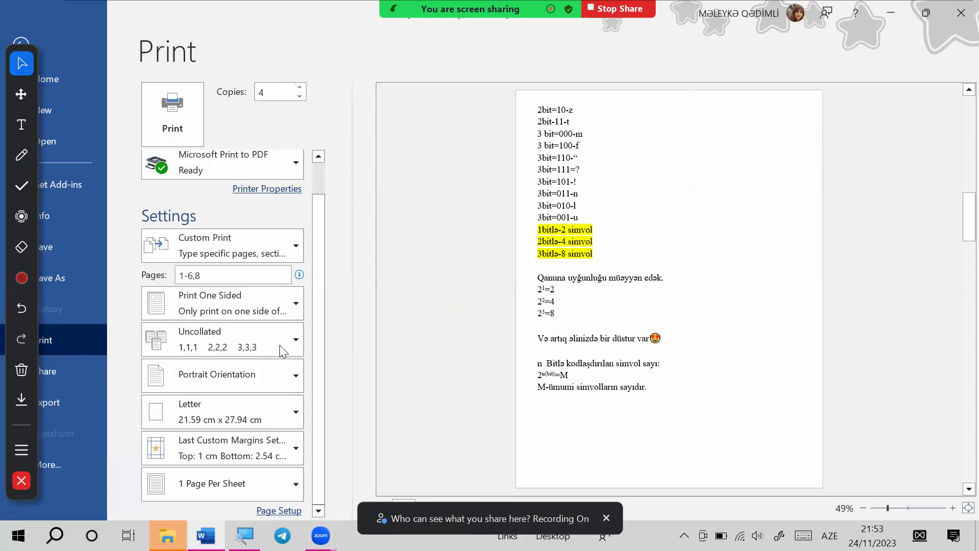
{"action": "left_click", "coordinate": [232, 455]}
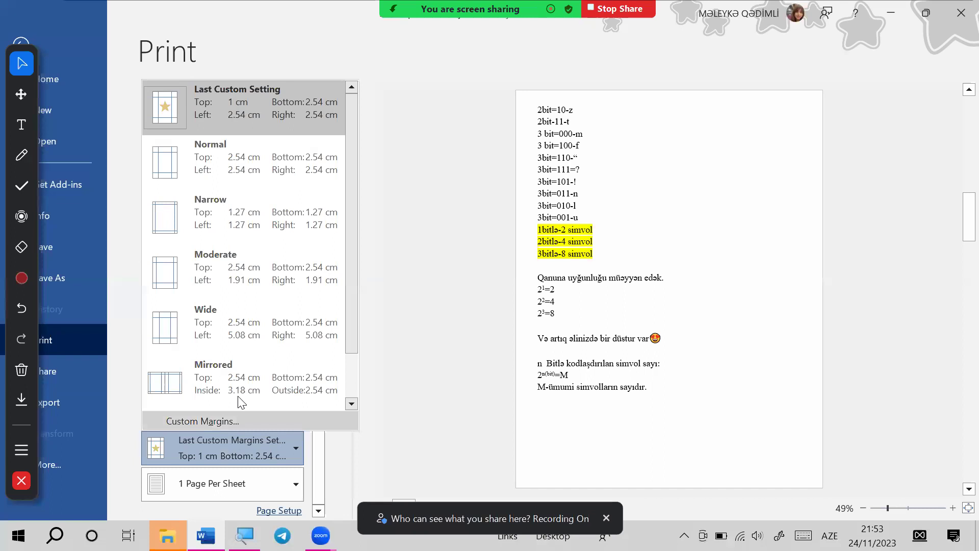
{"action": "left_click", "coordinate": [453, 268]}
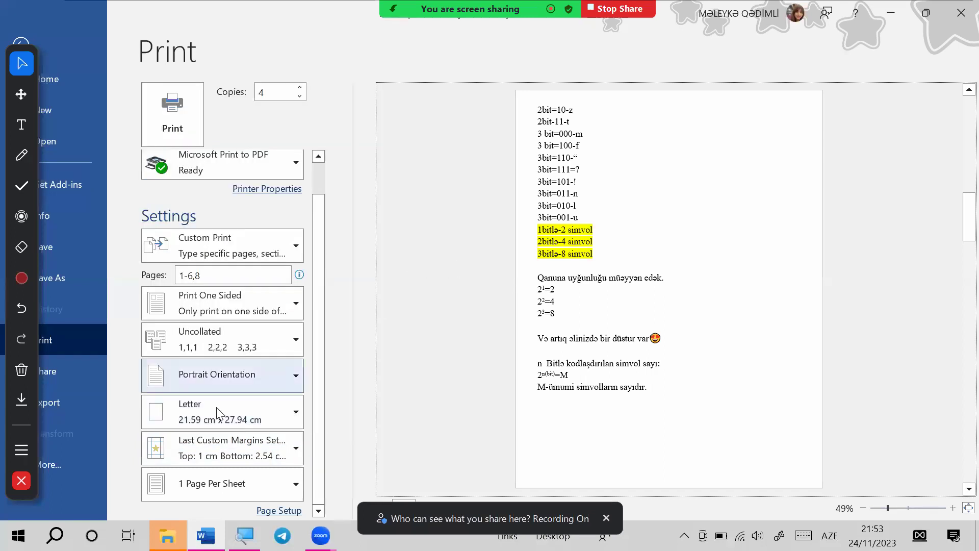
- Examine the pages-per-sheet options and sketch a red sheet containing four small page boxes beside the print settings
{"action": "left_click", "coordinate": [221, 485]}
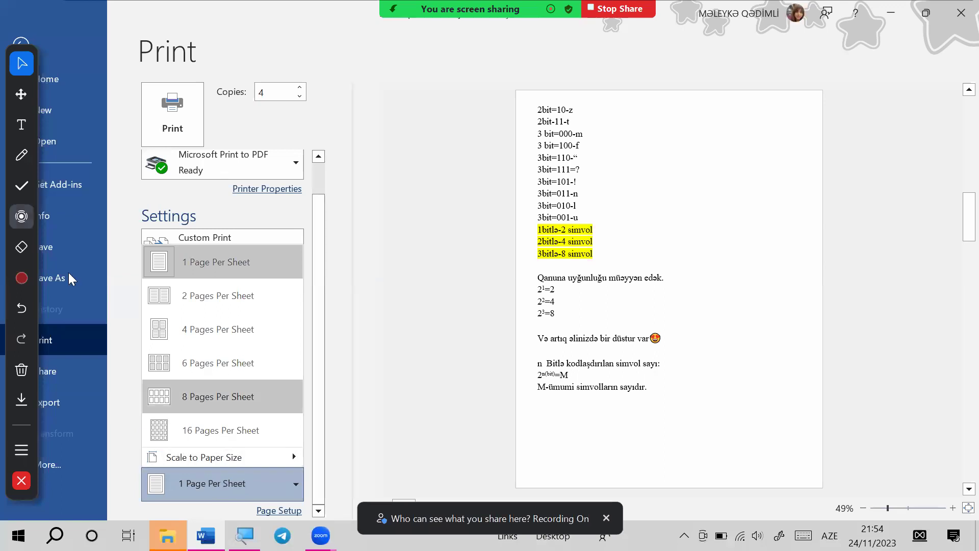
{"action": "left_click", "coordinate": [21, 154]}
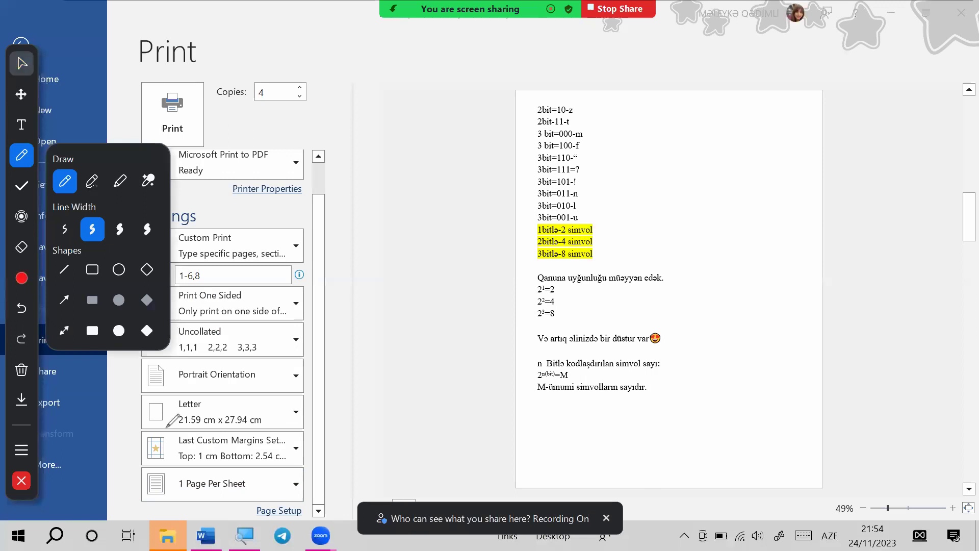
{"action": "left_click", "coordinate": [254, 484]}
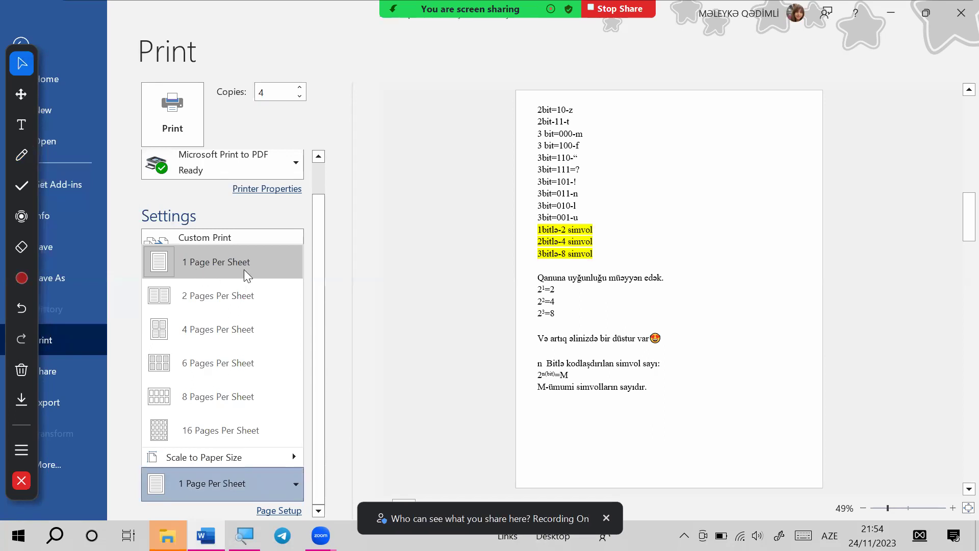
{"action": "left_click", "coordinate": [50, 161]}
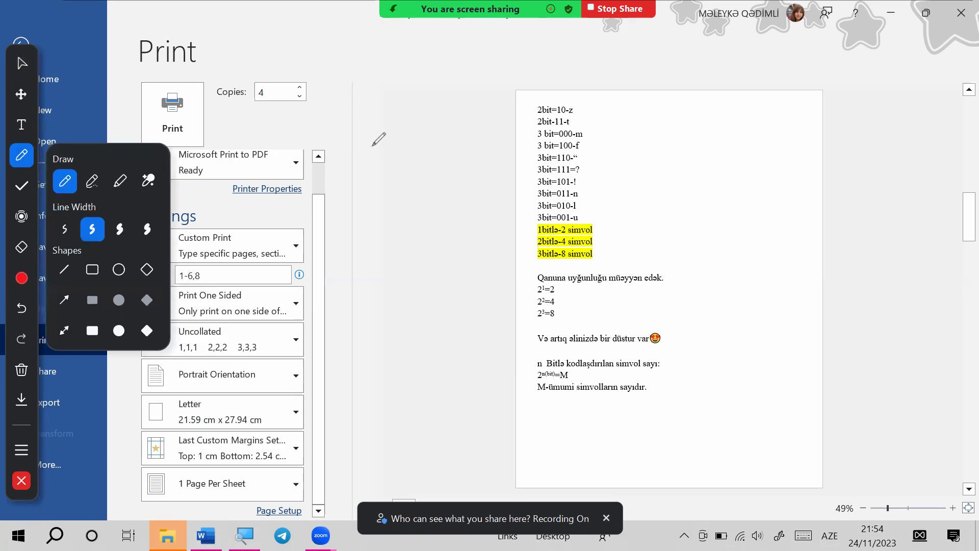
{"action": "left_click_drag", "start_coordinate": [357, 126], "coordinate": [360, 206]}
{"action": "mouse_move", "coordinate": [392, 125]}
{"action": "left_mouse_down"}
{"action": "mouse_move", "coordinate": [444, 201]}
{"action": "mouse_move", "coordinate": [366, 207]}
{"action": "left_mouse_up"}
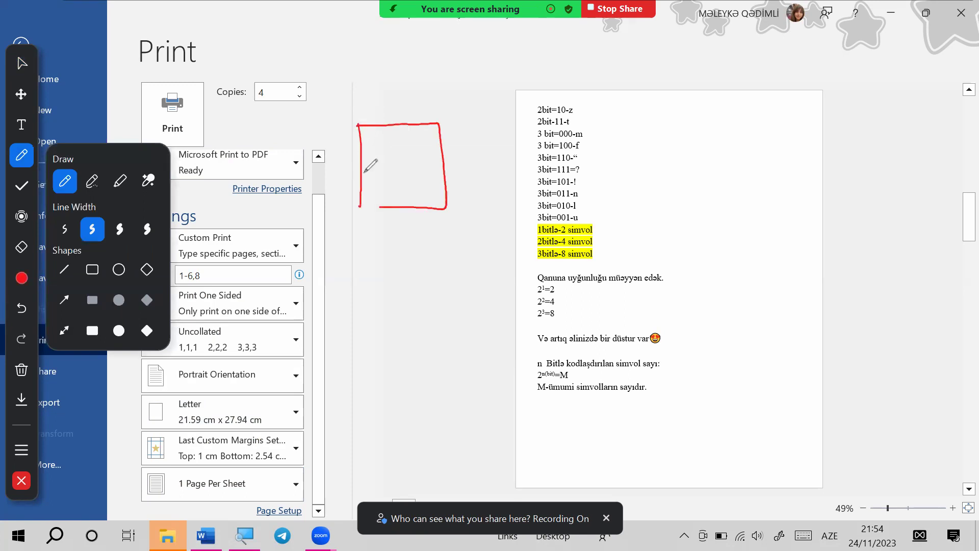
{"action": "mouse_move", "coordinate": [376, 138]}
{"action": "left_mouse_down"}
{"action": "mouse_move", "coordinate": [401, 158]}
{"action": "mouse_move", "coordinate": [406, 140]}
{"action": "mouse_move", "coordinate": [424, 163]}
{"action": "mouse_move", "coordinate": [400, 187]}
{"action": "mouse_move", "coordinate": [406, 179]}
{"action": "left_mouse_up"}
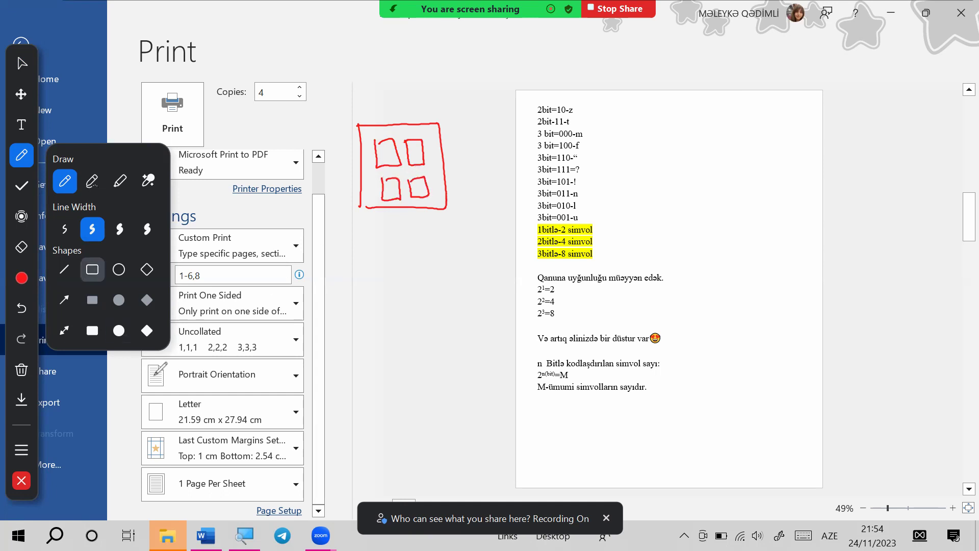
- Review the pages-per-sheet options again and clear the sketched sheet
{"action": "left_click", "coordinate": [22, 63]}
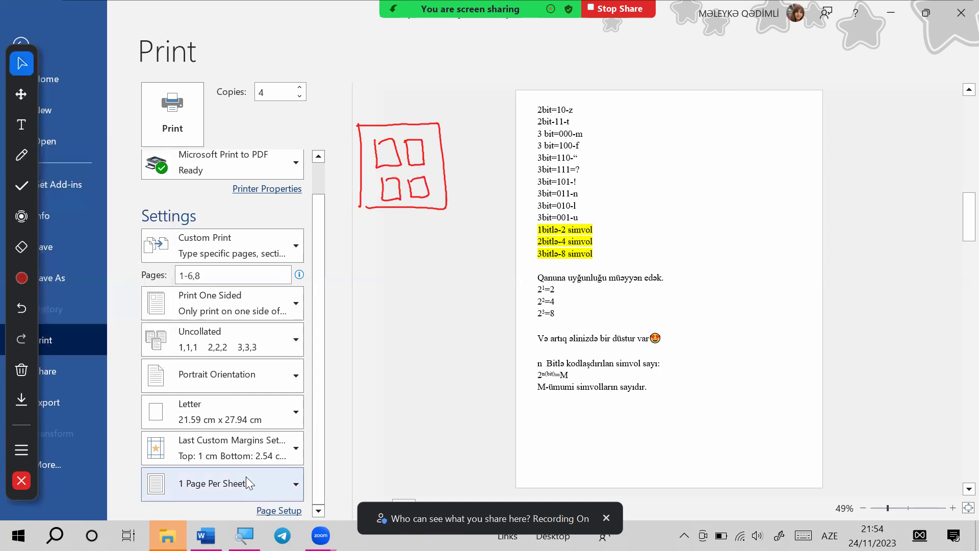
{"action": "left_click", "coordinate": [246, 477]}
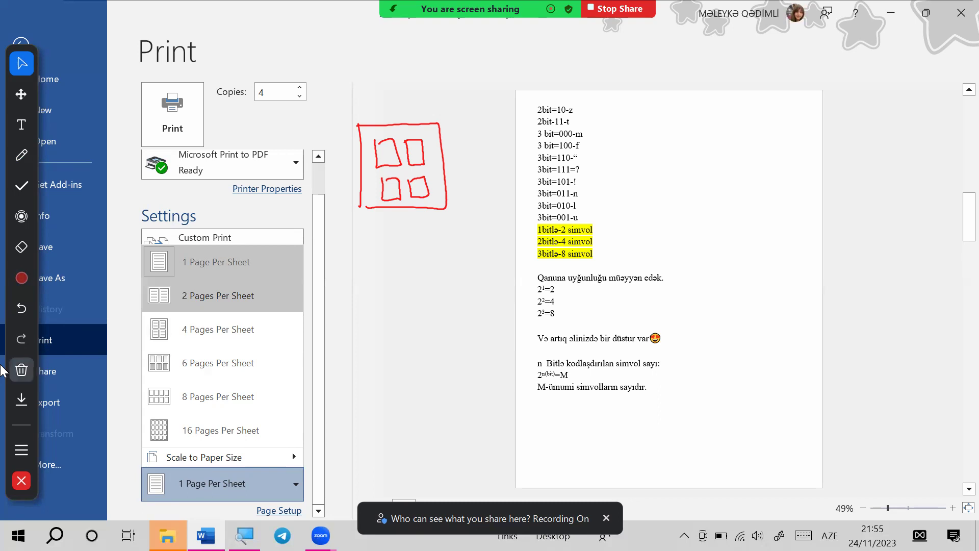
{"action": "left_click", "coordinate": [67, 376]}
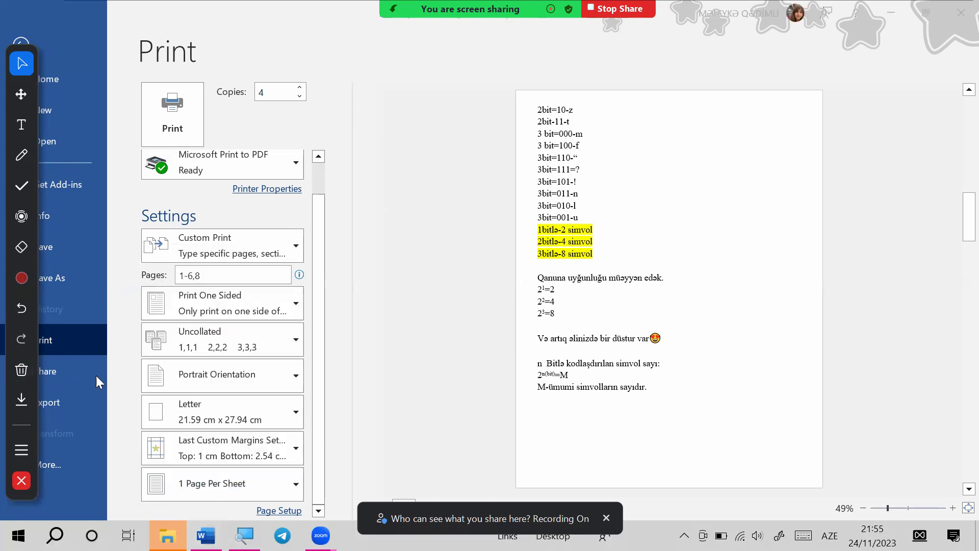
- Set the print layout to 6 Pages Per Sheet
{"action": "left_click", "coordinate": [287, 482]}
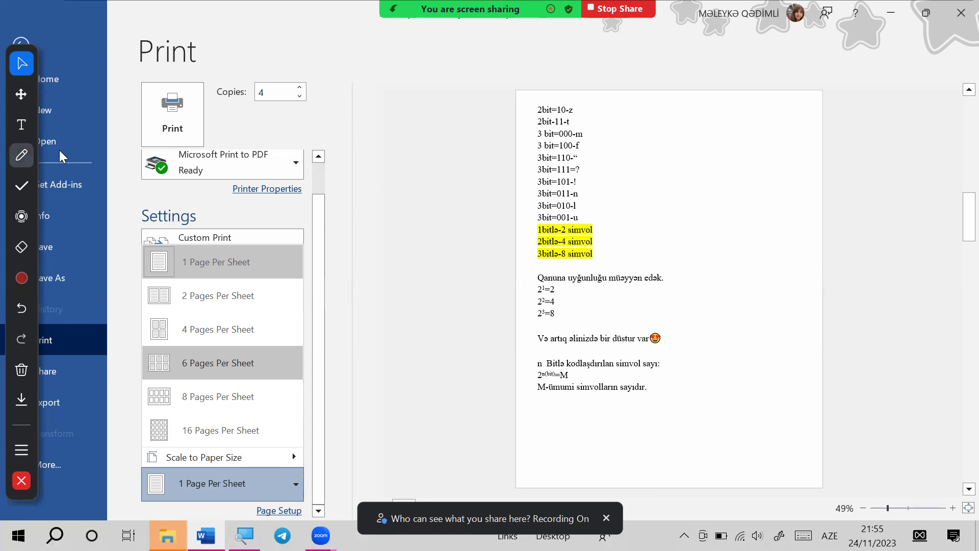
{"action": "left_click", "coordinate": [21, 155]}
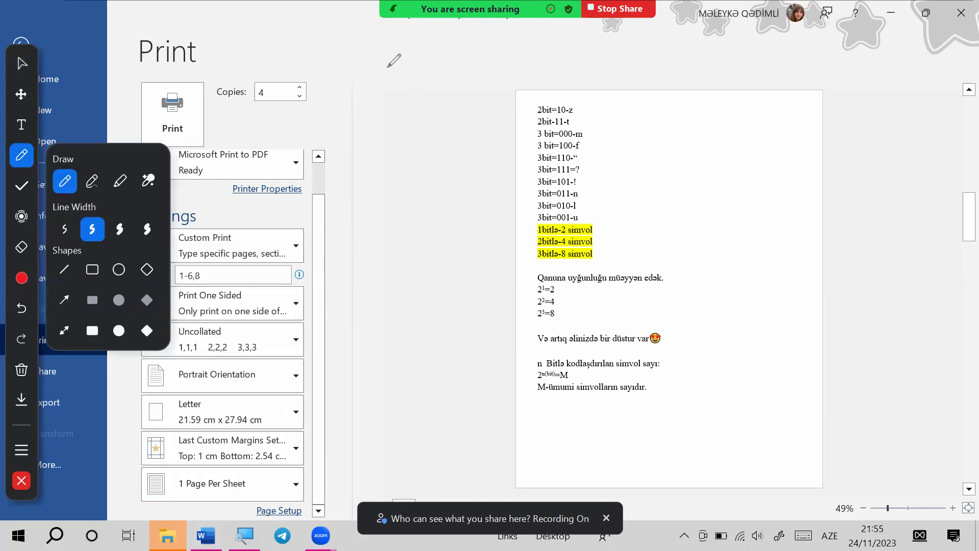
{"action": "left_click", "coordinate": [22, 63]}
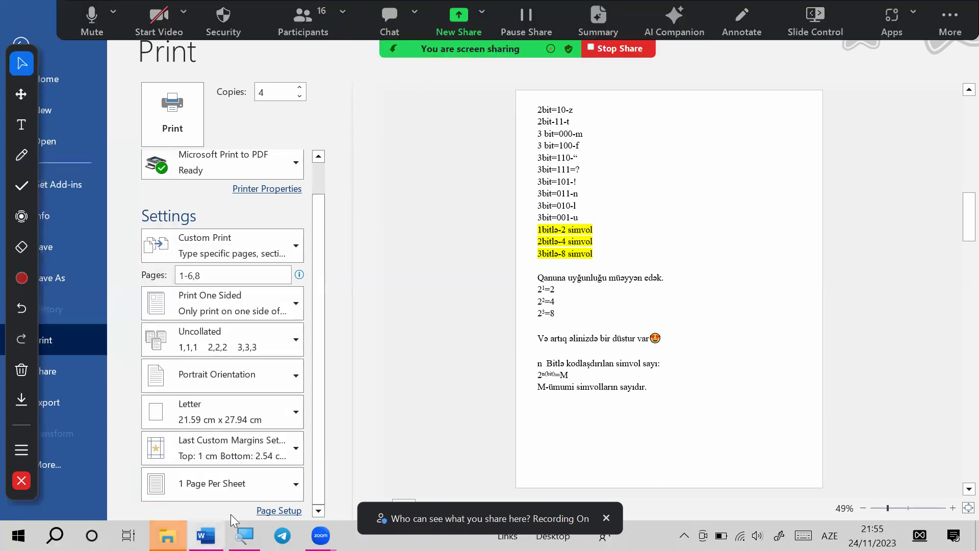
{"action": "left_click", "coordinate": [236, 487]}
{"action": "left_click", "coordinate": [168, 369]}
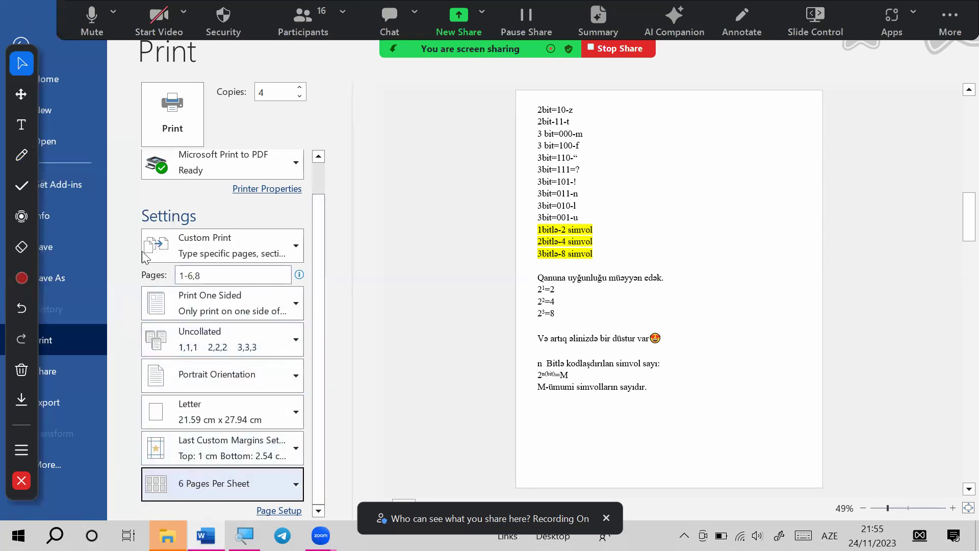
- Handwrite "22 səh" in red beside the print settings, circle it, and circle the 6 Pages Per Sheet setting
{"action": "left_click", "coordinate": [22, 155]}
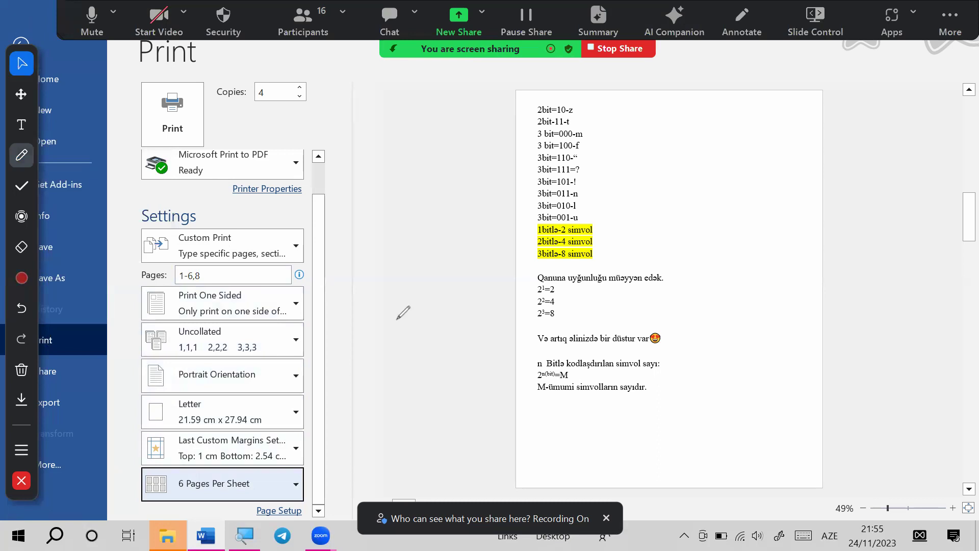
{"action": "mouse_move", "coordinate": [368, 109]}
{"action": "left_mouse_down"}
{"action": "mouse_move", "coordinate": [432, 118]}
{"action": "mouse_move", "coordinate": [457, 136]}
{"action": "left_mouse_up"}
{"action": "mouse_move", "coordinate": [376, 99]}
{"action": "left_mouse_down"}
{"action": "mouse_move", "coordinate": [351, 156]}
{"action": "mouse_move", "coordinate": [472, 122]}
{"action": "mouse_move", "coordinate": [363, 101]}
{"action": "left_mouse_up"}
{"action": "mouse_move", "coordinate": [191, 466]}
{"action": "left_mouse_down"}
{"action": "mouse_move", "coordinate": [168, 482]}
{"action": "mouse_move", "coordinate": [227, 497]}
{"action": "mouse_move", "coordinate": [176, 469]}
{"action": "left_mouse_up"}
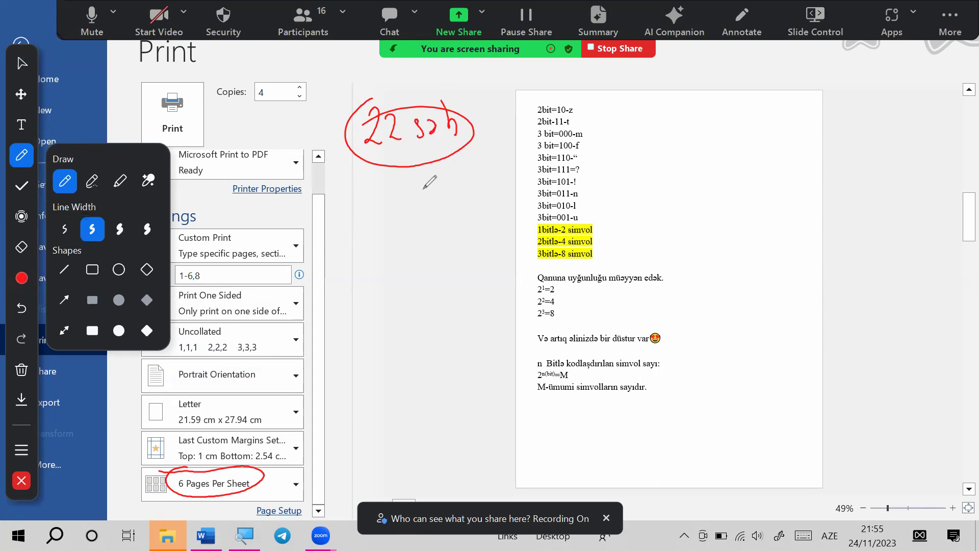
- Sketch three sheets in a row below the circled note, each holding six short page marks
{"action": "mouse_move", "coordinate": [341, 204]}
{"action": "left_mouse_down"}
{"action": "mouse_move", "coordinate": [344, 265]}
{"action": "mouse_move", "coordinate": [338, 206]}
{"action": "mouse_move", "coordinate": [350, 229]}
{"action": "mouse_move", "coordinate": [375, 228]}
{"action": "left_mouse_up"}
{"action": "left_click_drag", "start_coordinate": [356, 245], "coordinate": [366, 251]}
{"action": "left_click_drag", "start_coordinate": [374, 246], "coordinate": [376, 253]}
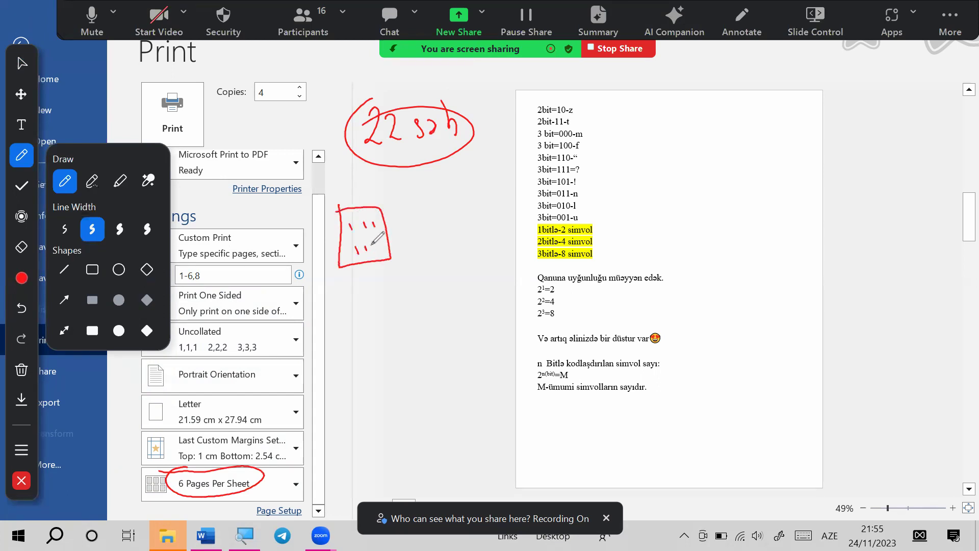
{"action": "mouse_move", "coordinate": [401, 210]}
{"action": "left_mouse_down"}
{"action": "mouse_move", "coordinate": [415, 259]}
{"action": "mouse_move", "coordinate": [436, 213]}
{"action": "mouse_move", "coordinate": [403, 208]}
{"action": "mouse_move", "coordinate": [414, 227]}
{"action": "mouse_move", "coordinate": [431, 225]}
{"action": "mouse_move", "coordinate": [422, 248]}
{"action": "left_mouse_up"}
{"action": "left_click_drag", "start_coordinate": [427, 241], "coordinate": [437, 249]}
{"action": "left_click_drag", "start_coordinate": [449, 208], "coordinate": [463, 255]}
{"action": "left_click_drag", "start_coordinate": [448, 207], "coordinate": [501, 247]}
{"action": "left_click_drag", "start_coordinate": [462, 219], "coordinate": [464, 229]}
{"action": "mouse_move", "coordinate": [469, 218]}
{"action": "left_mouse_down"}
{"action": "mouse_move", "coordinate": [479, 227]}
{"action": "mouse_move", "coordinate": [474, 245]}
{"action": "left_mouse_up"}
{"action": "left_click", "coordinate": [471, 238]}
{"action": "left_click_drag", "start_coordinate": [479, 238], "coordinate": [483, 246]}
{"action": "left_click_drag", "start_coordinate": [488, 238], "coordinate": [491, 245]}
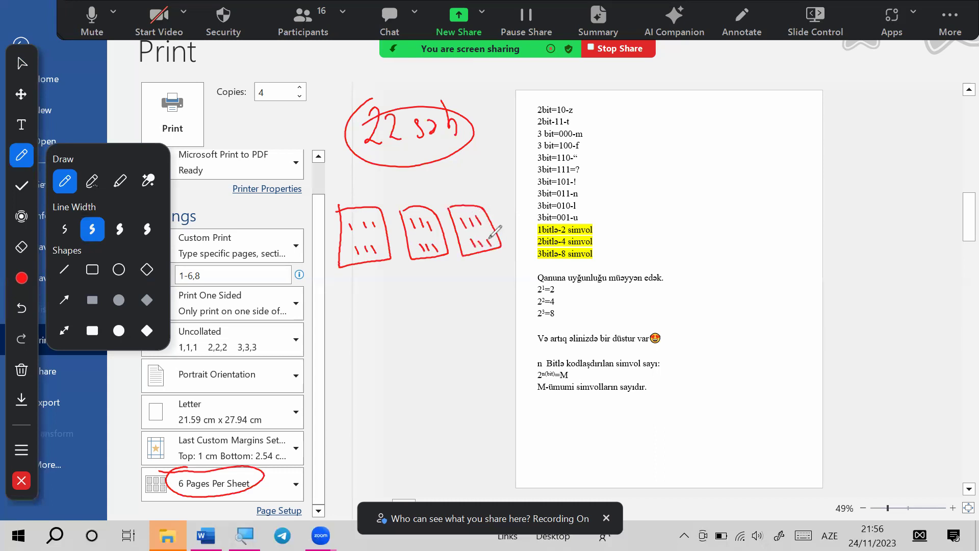
- Sketch a fourth sheet below the row with four page marks in it
{"action": "mouse_move", "coordinate": [348, 295]}
{"action": "left_mouse_down"}
{"action": "mouse_move", "coordinate": [381, 293]}
{"action": "mouse_move", "coordinate": [400, 338]}
{"action": "mouse_move", "coordinate": [356, 342]}
{"action": "left_mouse_up"}
{"action": "left_click_drag", "start_coordinate": [355, 306], "coordinate": [357, 313]}
{"action": "mouse_move", "coordinate": [363, 304]}
{"action": "left_mouse_down"}
{"action": "mouse_move", "coordinate": [375, 311]}
{"action": "mouse_move", "coordinate": [365, 336]}
{"action": "left_mouse_up"}
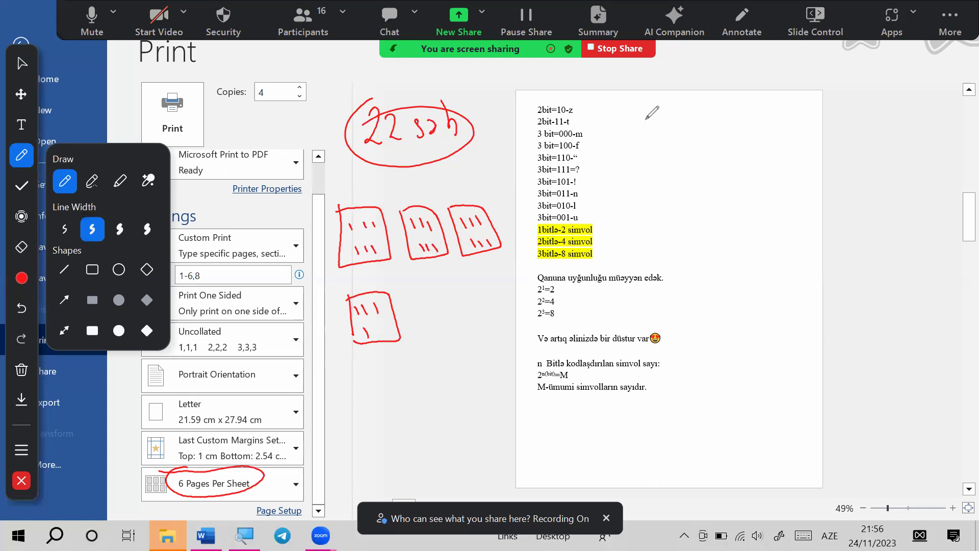
- Handwrite 22:6=4 on the page preview with the 4 circled, and tick each of the four sketched sheets
{"action": "mouse_move", "coordinate": [650, 118]}
{"action": "left_mouse_down"}
{"action": "mouse_move", "coordinate": [656, 137]}
{"action": "mouse_move", "coordinate": [673, 137]}
{"action": "mouse_move", "coordinate": [683, 120]}
{"action": "mouse_move", "coordinate": [680, 140]}
{"action": "mouse_move", "coordinate": [727, 119]}
{"action": "left_mouse_up"}
{"action": "left_click_drag", "start_coordinate": [714, 132], "coordinate": [728, 132]}
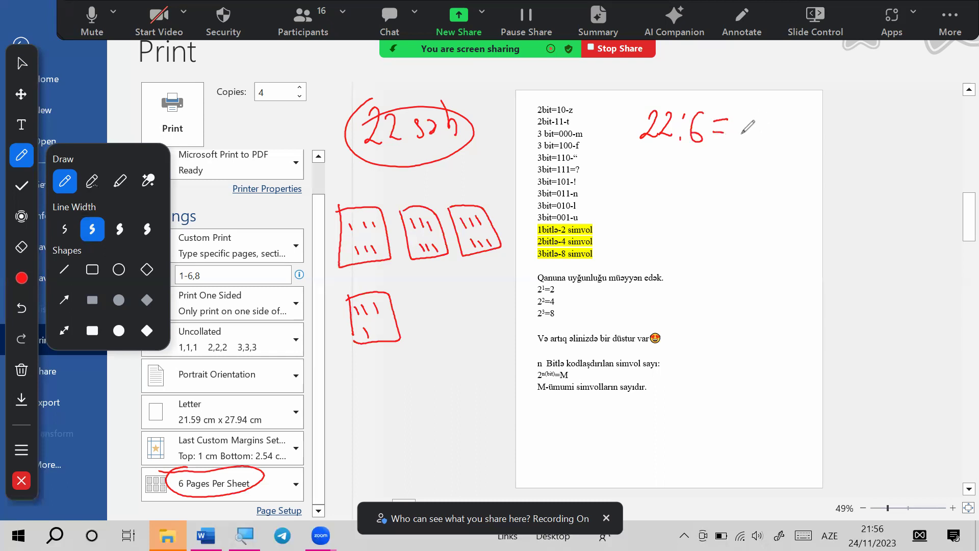
{"action": "mouse_move", "coordinate": [745, 110]}
{"action": "left_mouse_down"}
{"action": "mouse_move", "coordinate": [754, 141]}
{"action": "mouse_move", "coordinate": [729, 141]}
{"action": "left_mouse_up"}
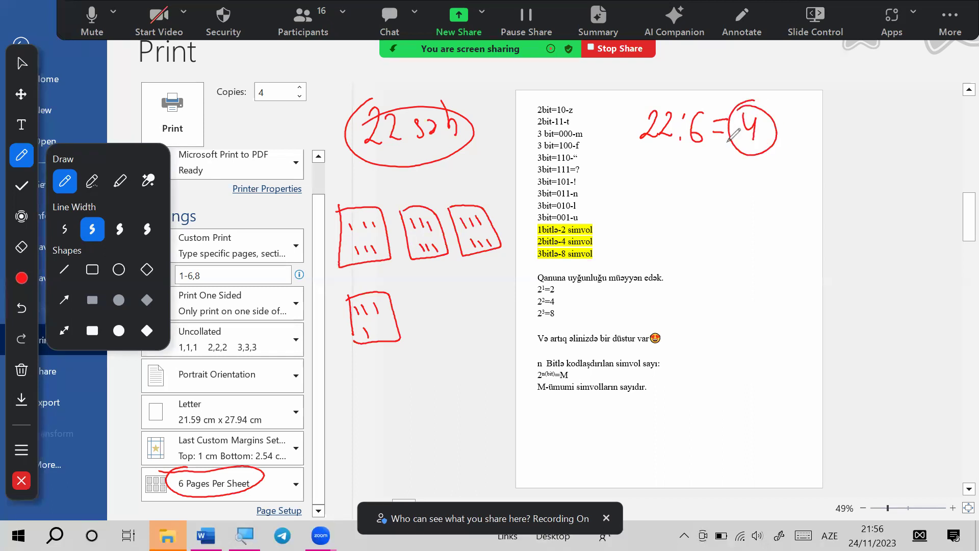
{"action": "left_click_drag", "start_coordinate": [381, 265], "coordinate": [477, 259]}
{"action": "left_click_drag", "start_coordinate": [403, 321], "coordinate": [415, 312]}
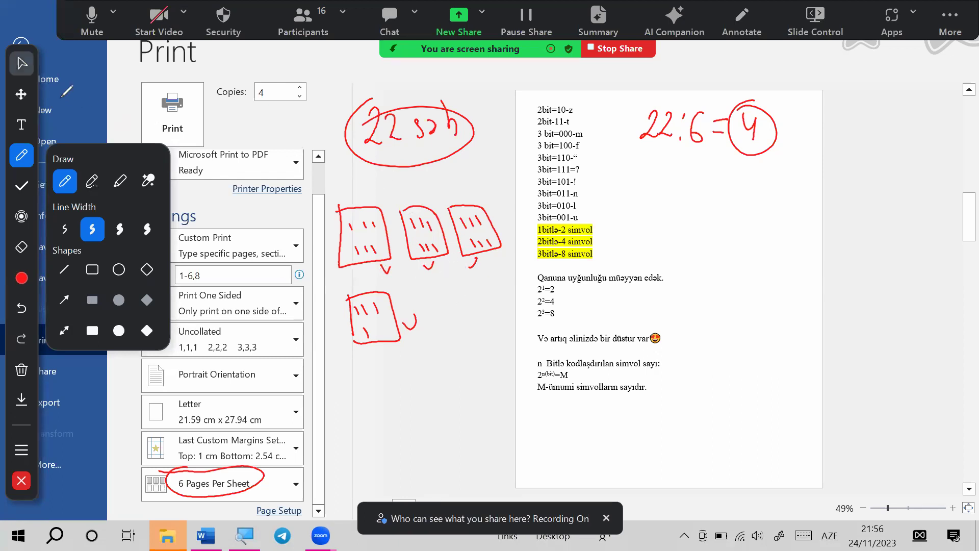
- Clear all the red drawings from the screen and close the annotation toolbar
{"action": "left_click", "coordinate": [21, 64]}
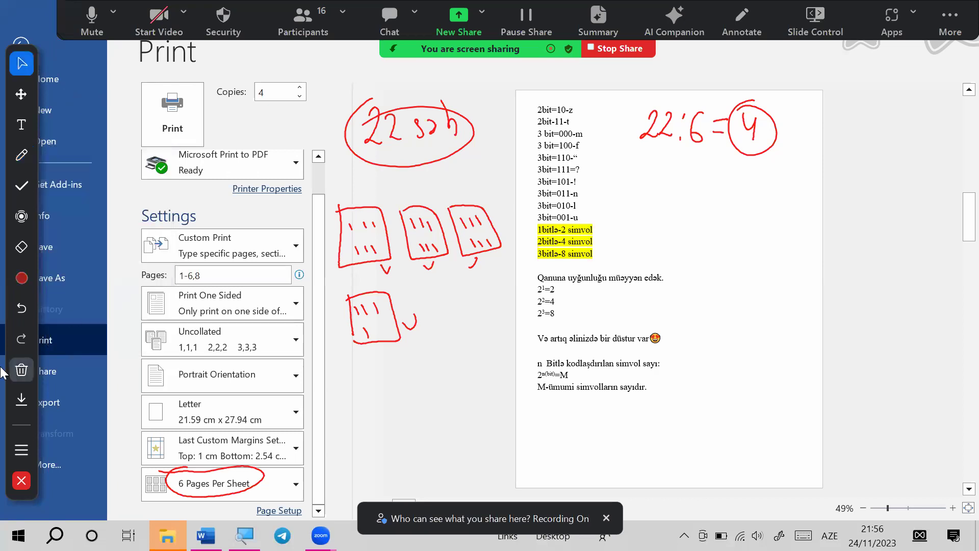
{"action": "left_click", "coordinate": [22, 369]}
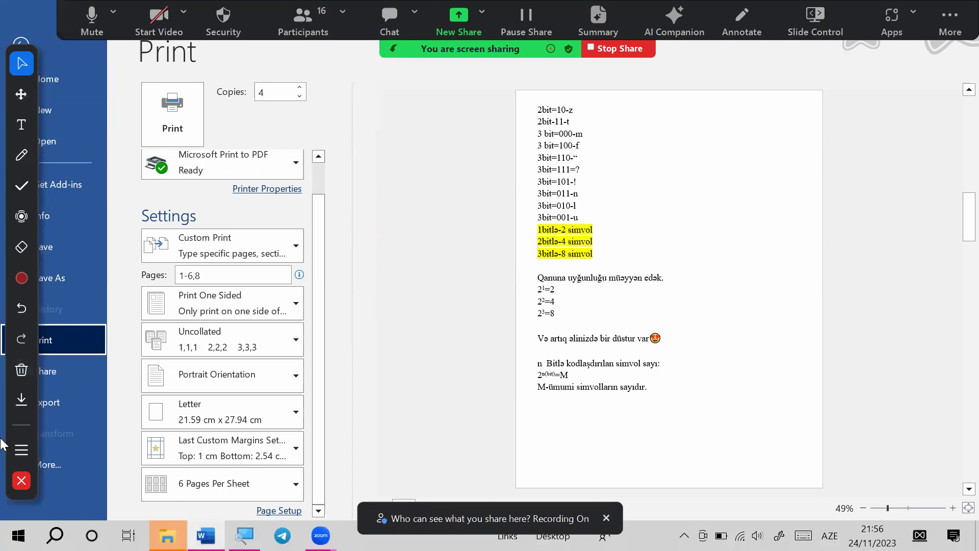
{"action": "left_click", "coordinate": [22, 481]}
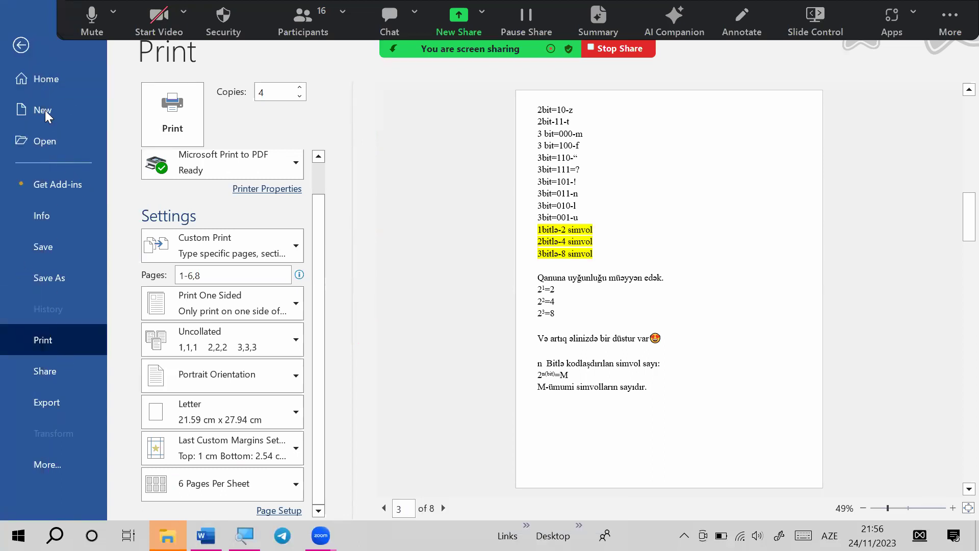
- Open the recent document mühazirə 5 (1).odt and enlarge all of its text to 24 pt
{"action": "left_click", "coordinate": [41, 78]}
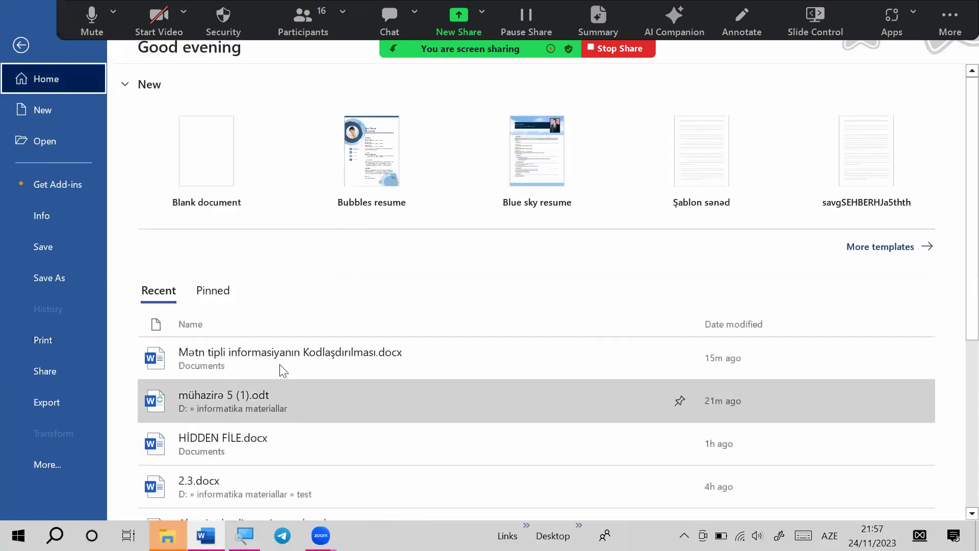
{"action": "left_click", "coordinate": [270, 396]}
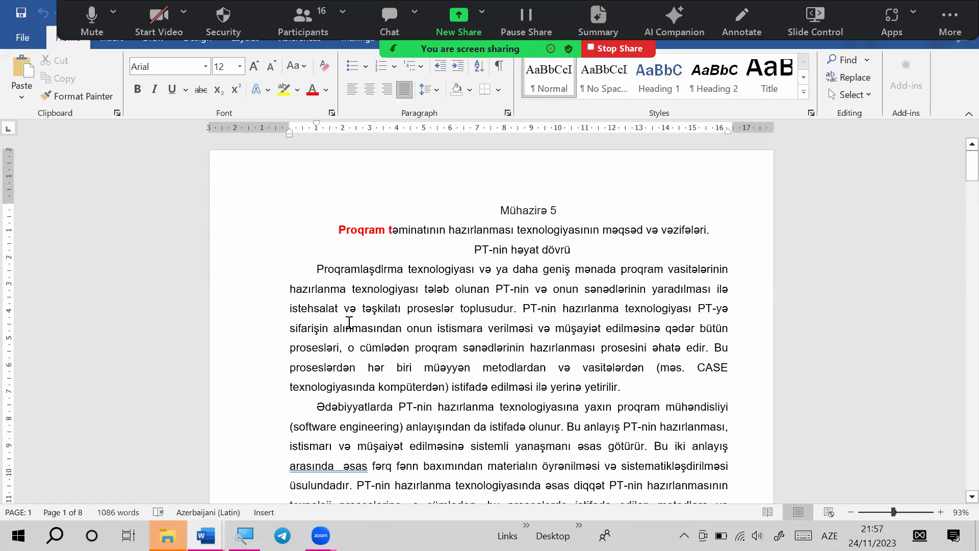
{"action": "key", "text": "ctrl+a"}
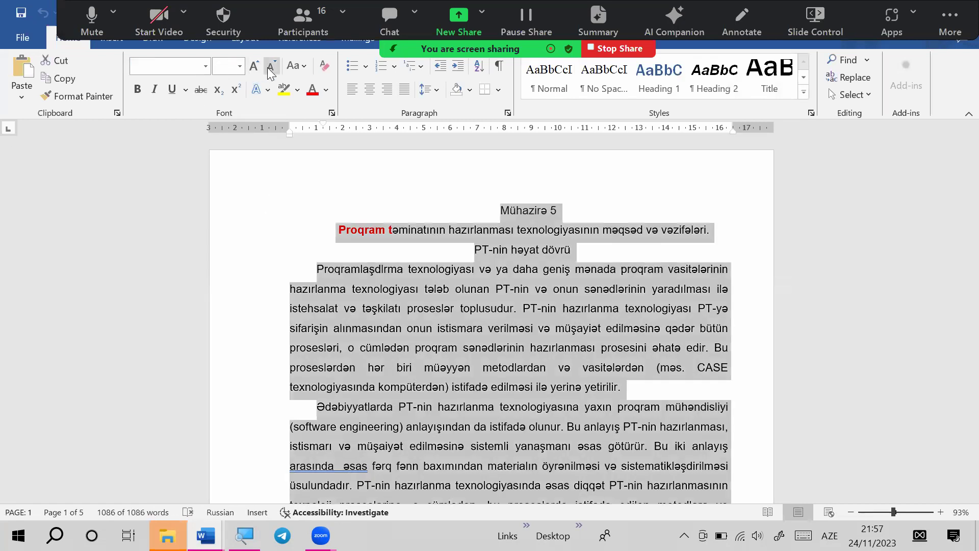
{"action": "left_click", "coordinate": [255, 67]}
{"action": "left_click", "coordinate": [254, 67]}
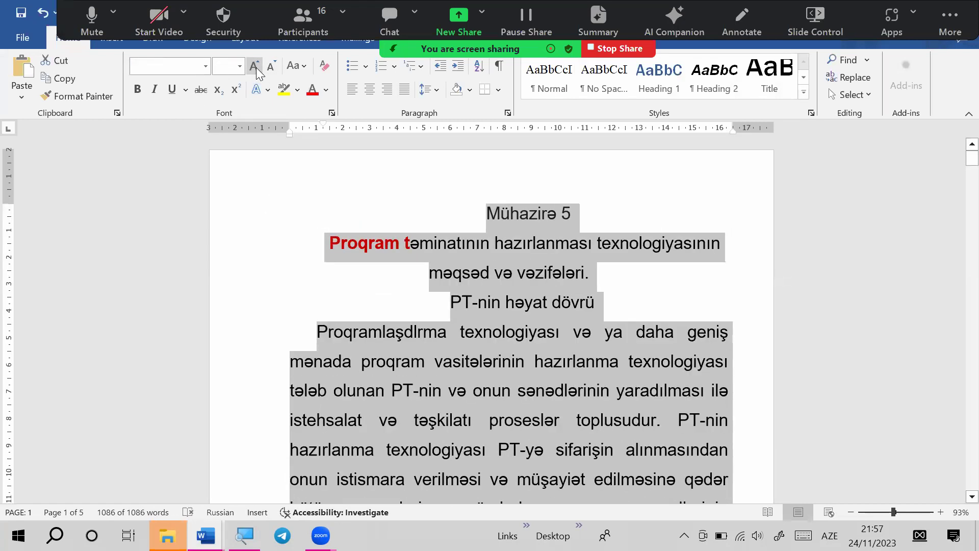
{"action": "left_click", "coordinate": [254, 67]}
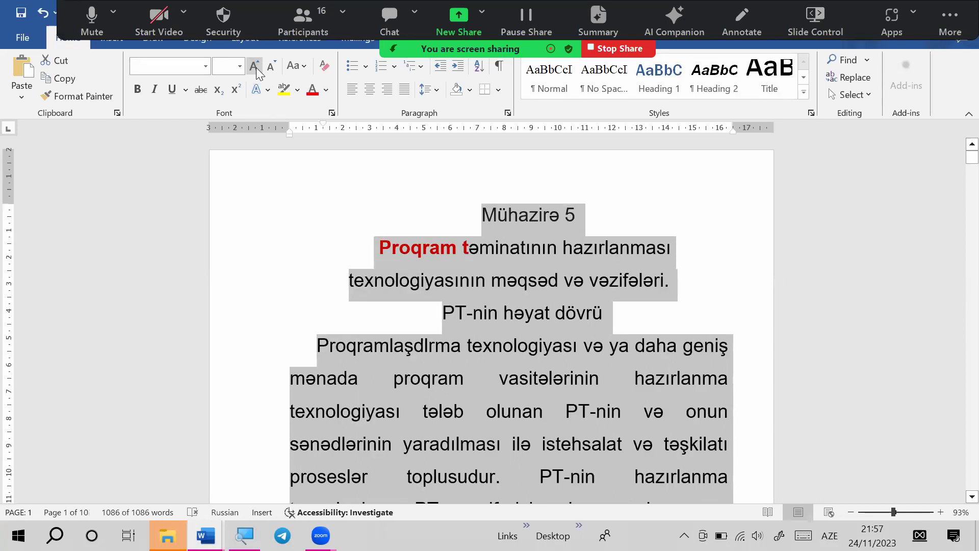
{"action": "left_click", "coordinate": [257, 71]}
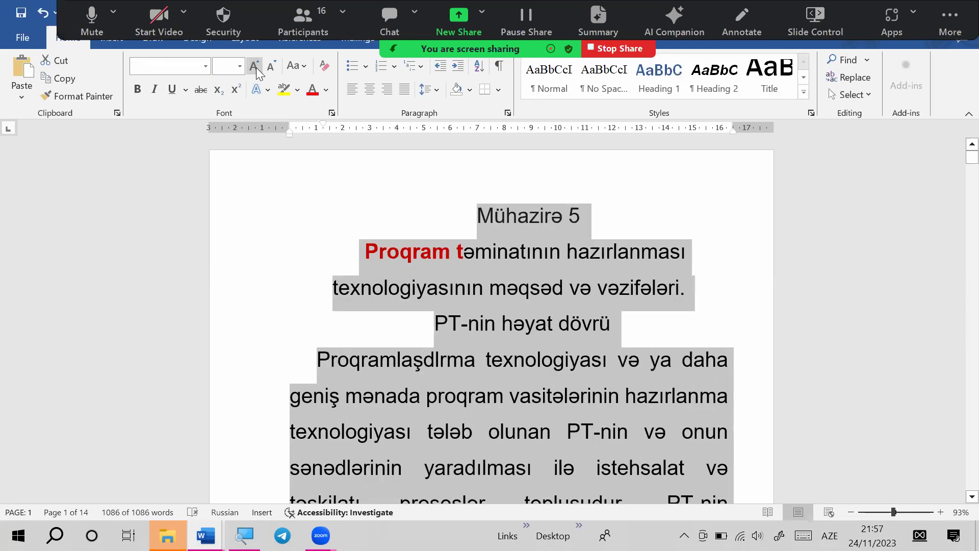
{"action": "left_click", "coordinate": [257, 72]}
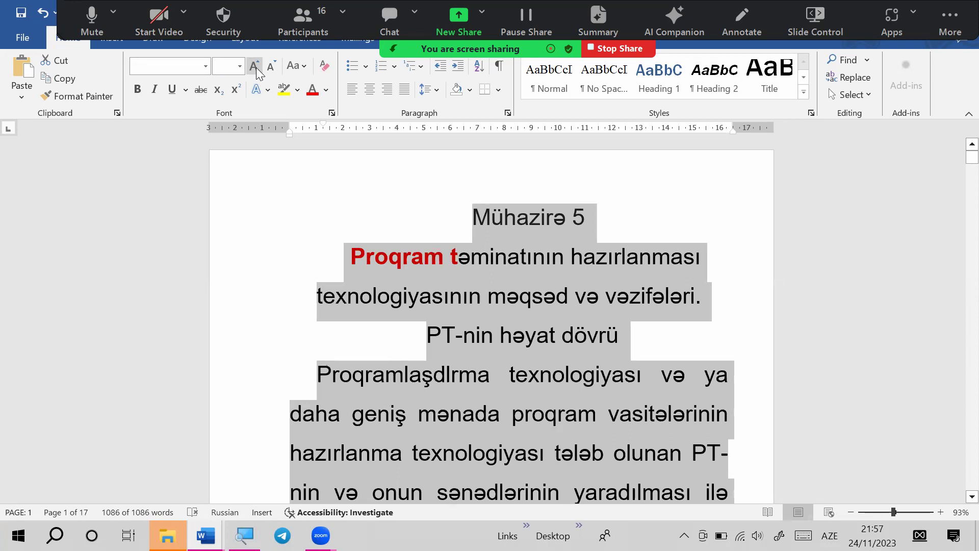
{"action": "left_click", "coordinate": [416, 347]}
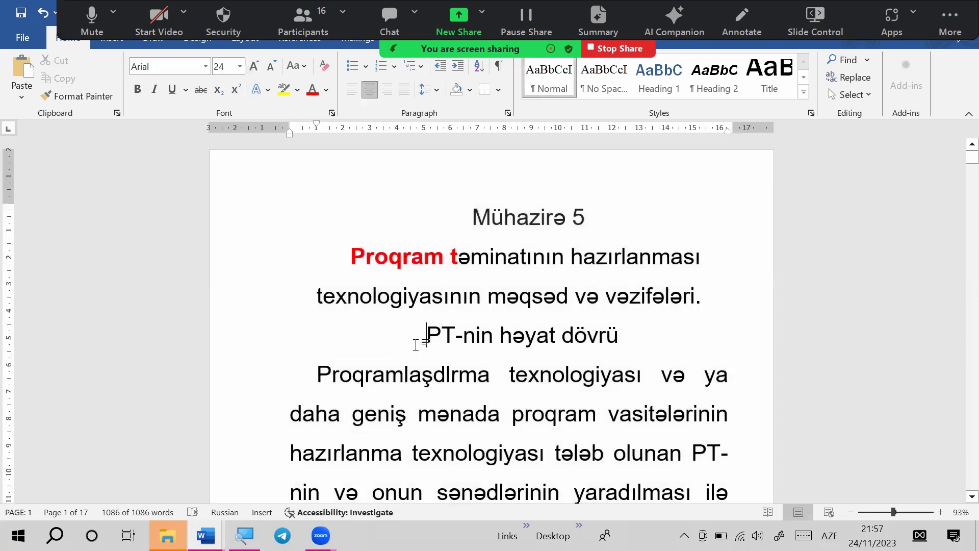
- Insert the letter p before the s of məqsəd in the red-and-black heading
{"action": "key", "text": "Left"}
{"action": "key", "text": "Left"}
{"action": "key", "text": "Left"}
{"action": "key", "text": "Left"}
{"action": "key", "text": "Left"}
{"action": "key", "text": "Left"}
{"action": "key", "text": "Left"}
{"action": "key", "text": "Left"}
{"action": "key", "text": "Left"}
{"action": "key", "text": "Left"}
{"action": "key", "text": "Left"}
{"action": "key", "text": "Left"}
{"action": "key", "text": "Left"}
{"action": "key", "text": "Left"}
{"action": "key", "text": "Left"}
{"action": "key", "text": "Left"}
{"action": "key", "text": "Left"}
{"action": "key", "text": "Left"}
{"action": "type", "text": "p"}
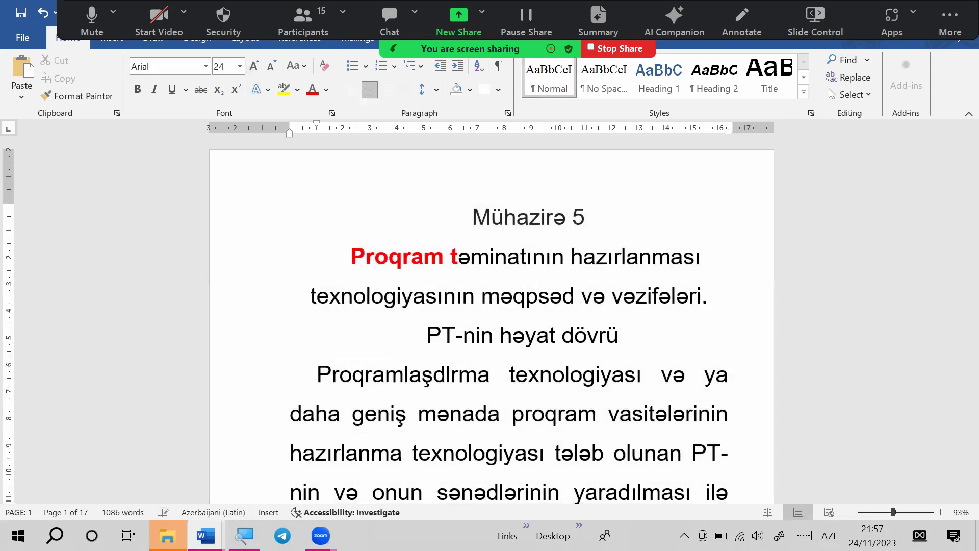
- Open the print settings for this document, set 5 copies and restrict printing to even pages only
{"action": "key", "text": "ctrl+p"}
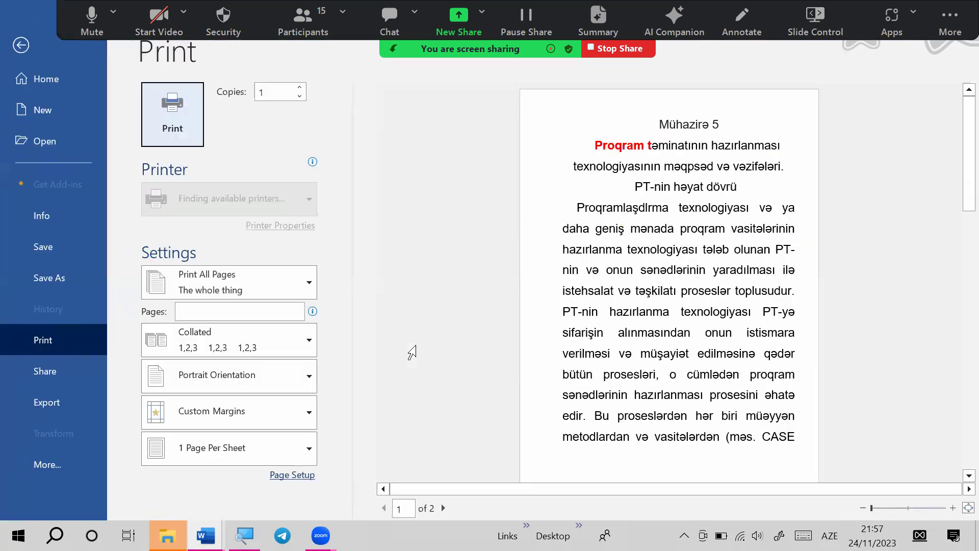
{"action": "left_click", "coordinate": [300, 87]}
{"action": "left_click", "coordinate": [301, 87]}
{"action": "left_click", "coordinate": [243, 289]}
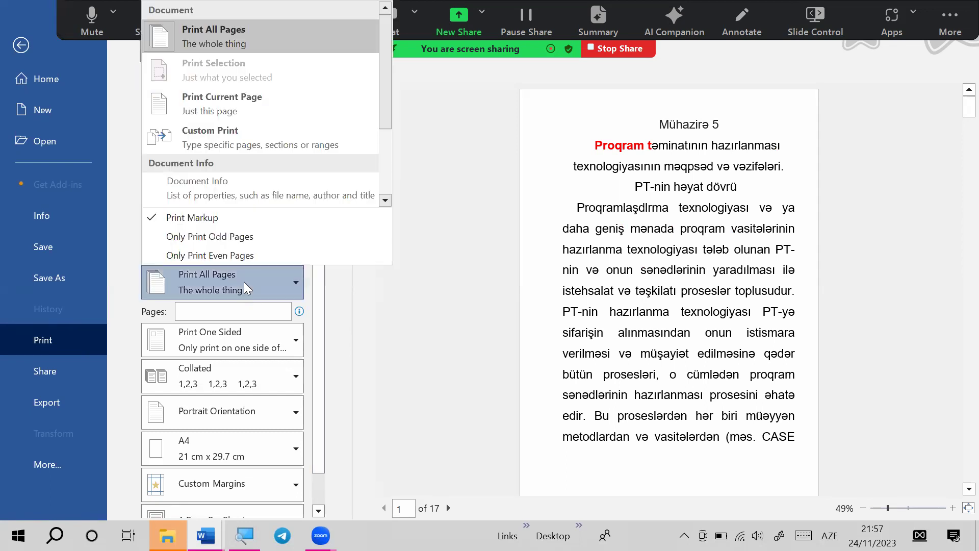
{"action": "left_click", "coordinate": [157, 256]}
- Review the sided-printing choices, keeping Print One Sided, and set the layout to 6 Pages Per Sheet
{"action": "left_click", "coordinate": [261, 350]}
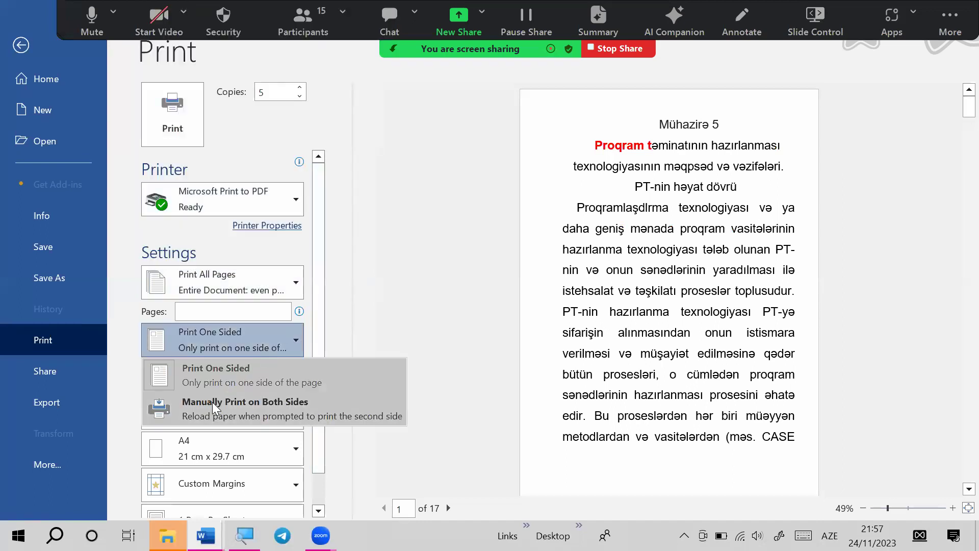
{"action": "key", "text": "Escape"}
{"action": "scroll", "coordinate": [244, 491], "scroll_direction": "down", "scroll_amount": 1}
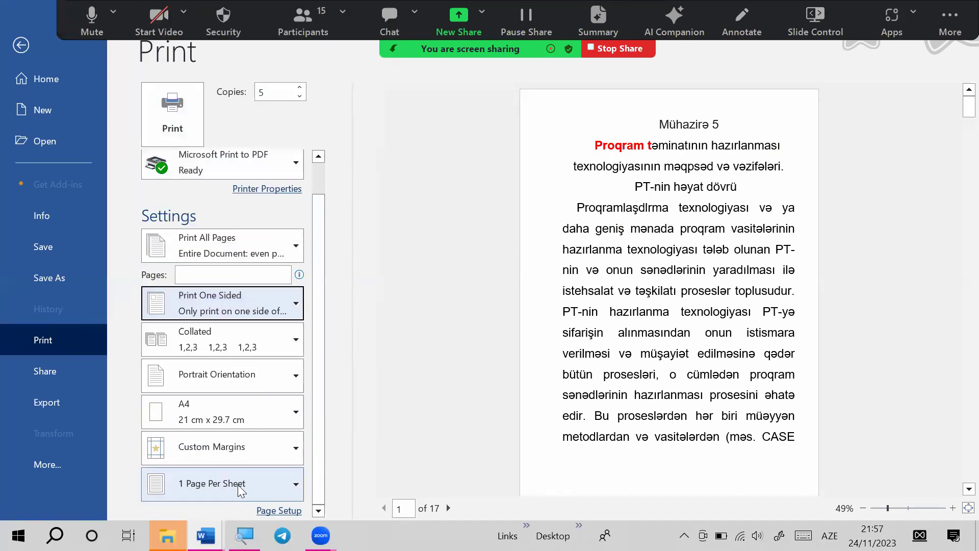
{"action": "left_click", "coordinate": [237, 484]}
{"action": "left_click", "coordinate": [206, 363]}
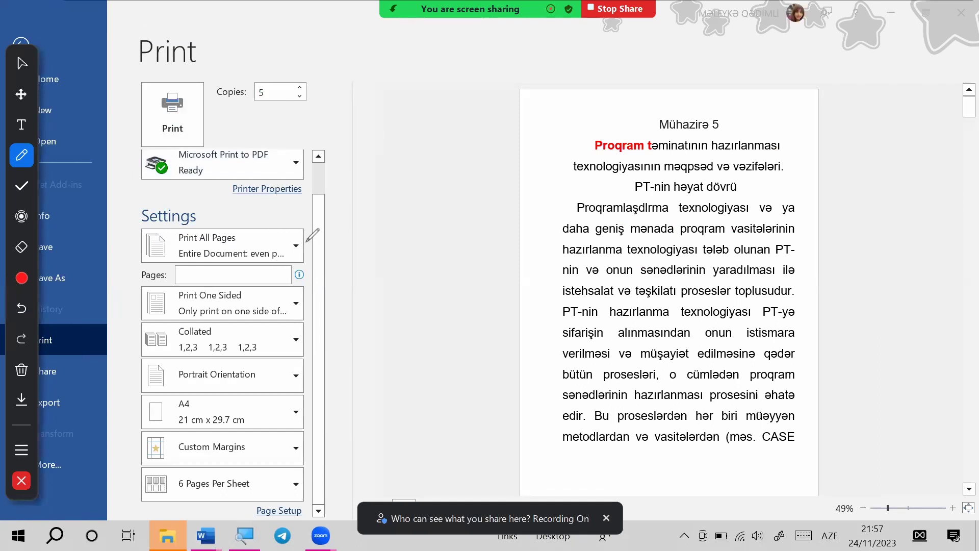
- Handwrite 1) in red beside the Print All Pages setting
{"action": "left_click_drag", "start_coordinate": [308, 241], "coordinate": [320, 272]}
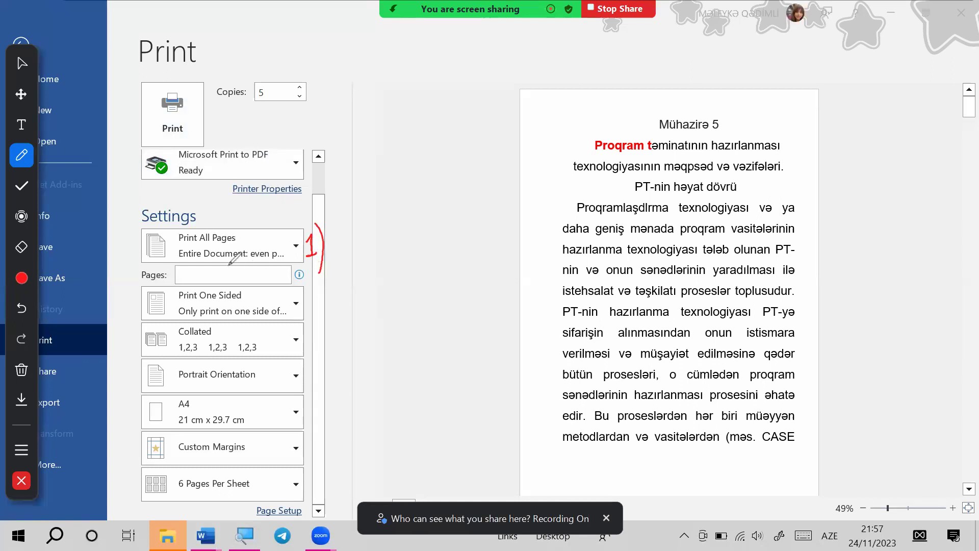